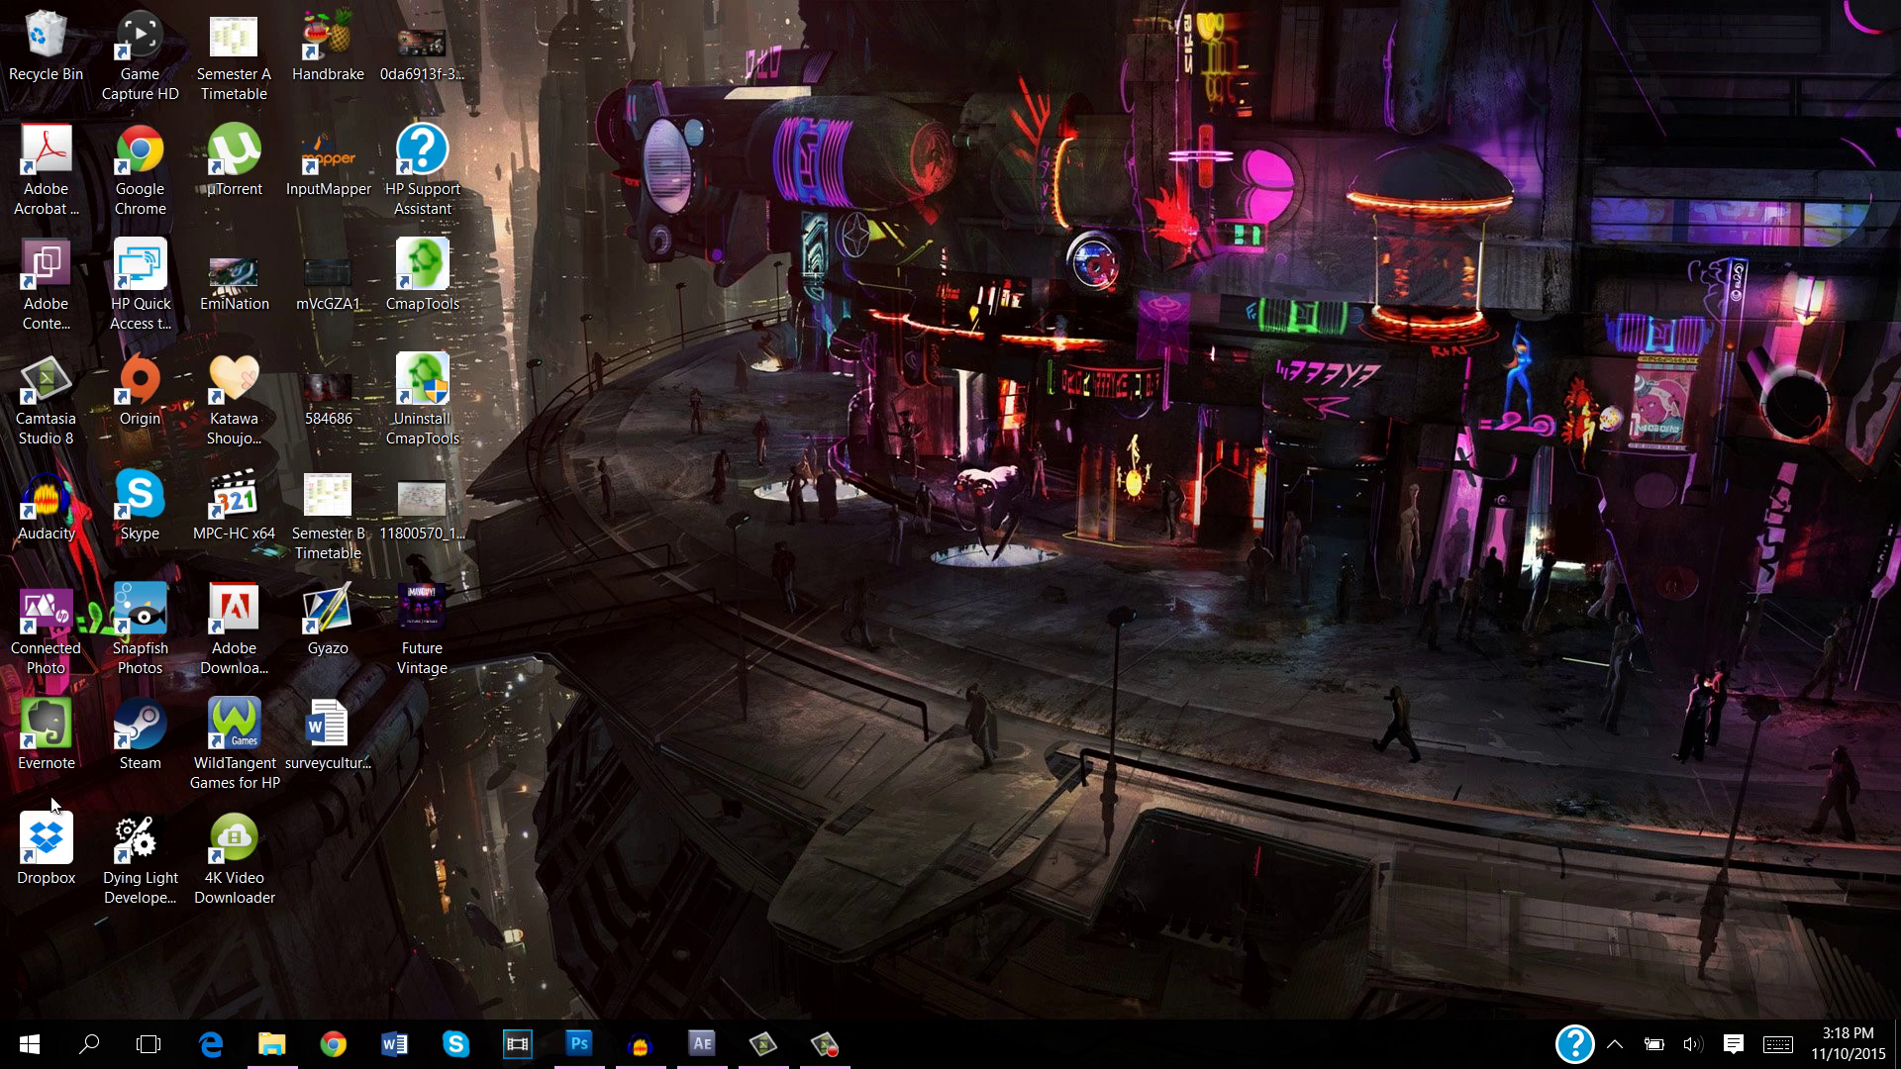
Bring up the PS4 Trophy Effect folder holding the 720p and 1080p trophy projects.
{"action": "left_click", "coordinate": [272, 1043]}
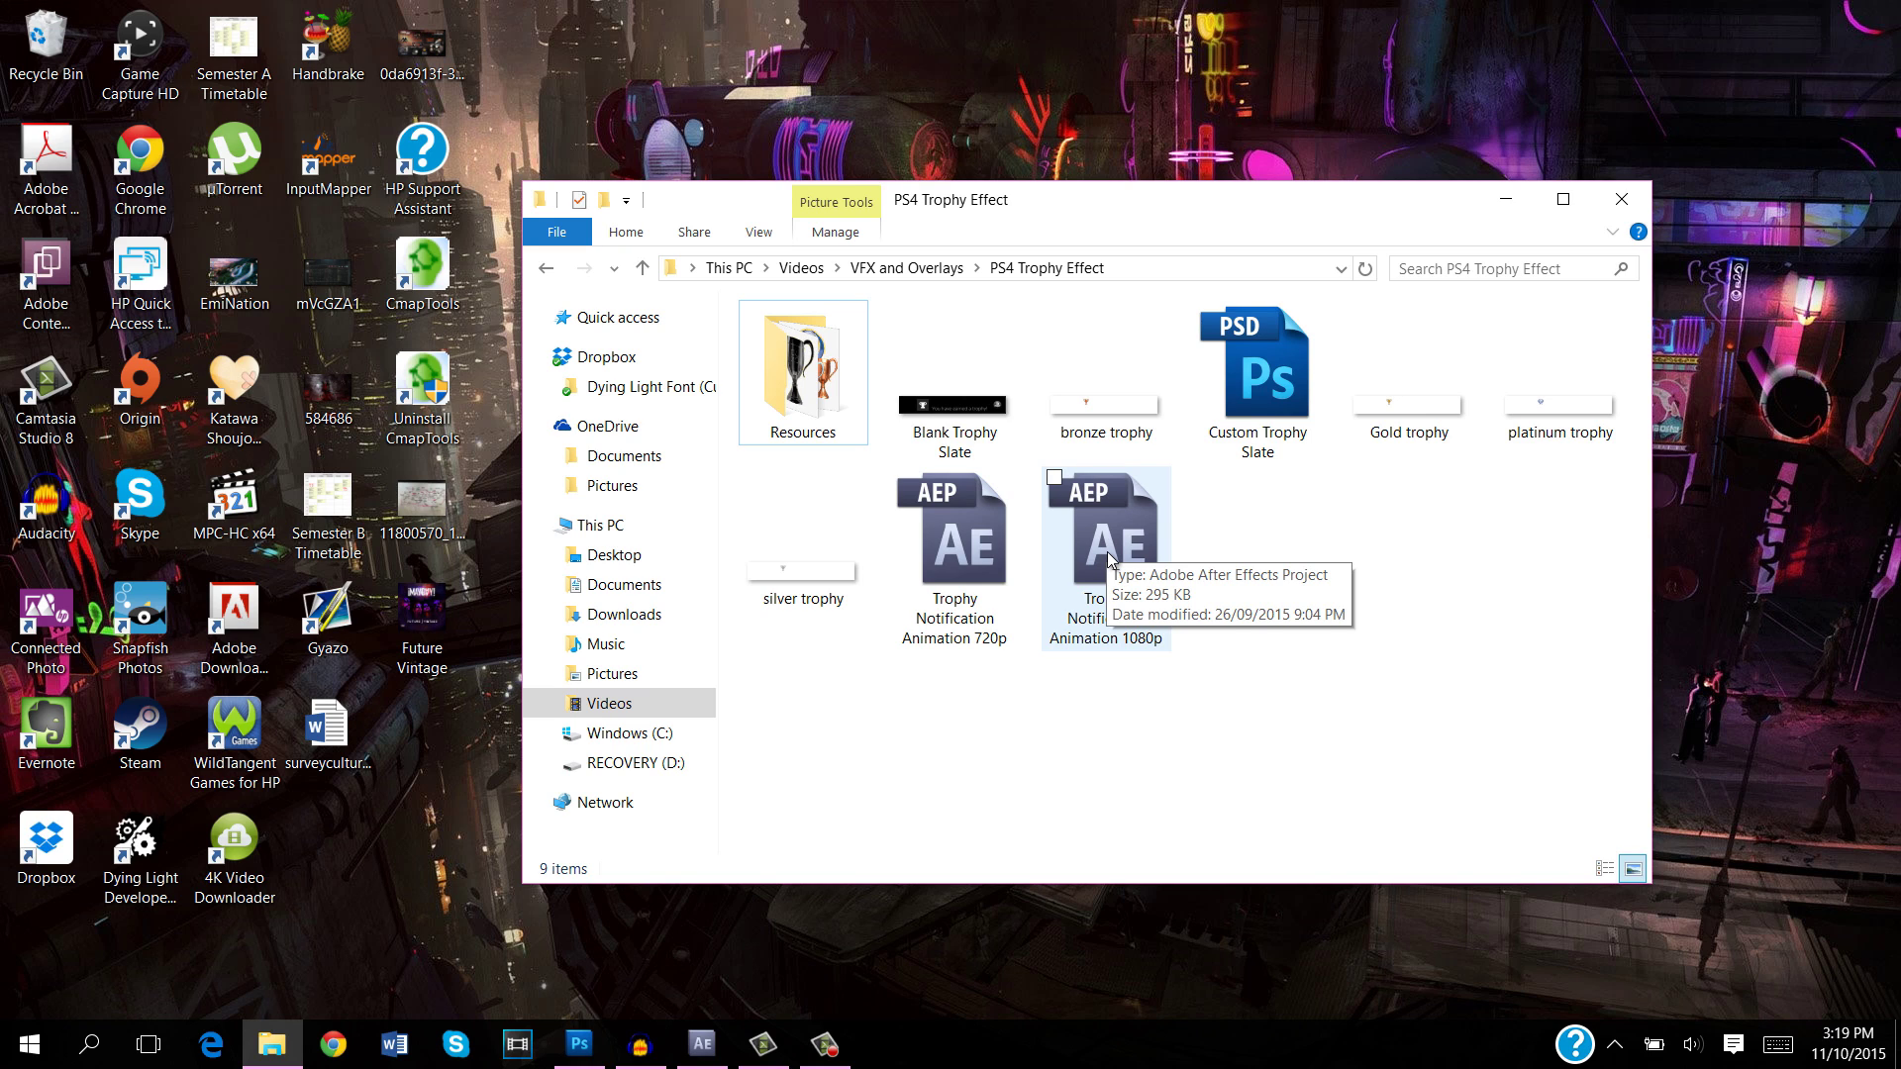
Switch to the PS4 Trophy Tutorial and Template project with the Dying Light clip in After Effects.
{"action": "left_click", "coordinate": [706, 1062]}
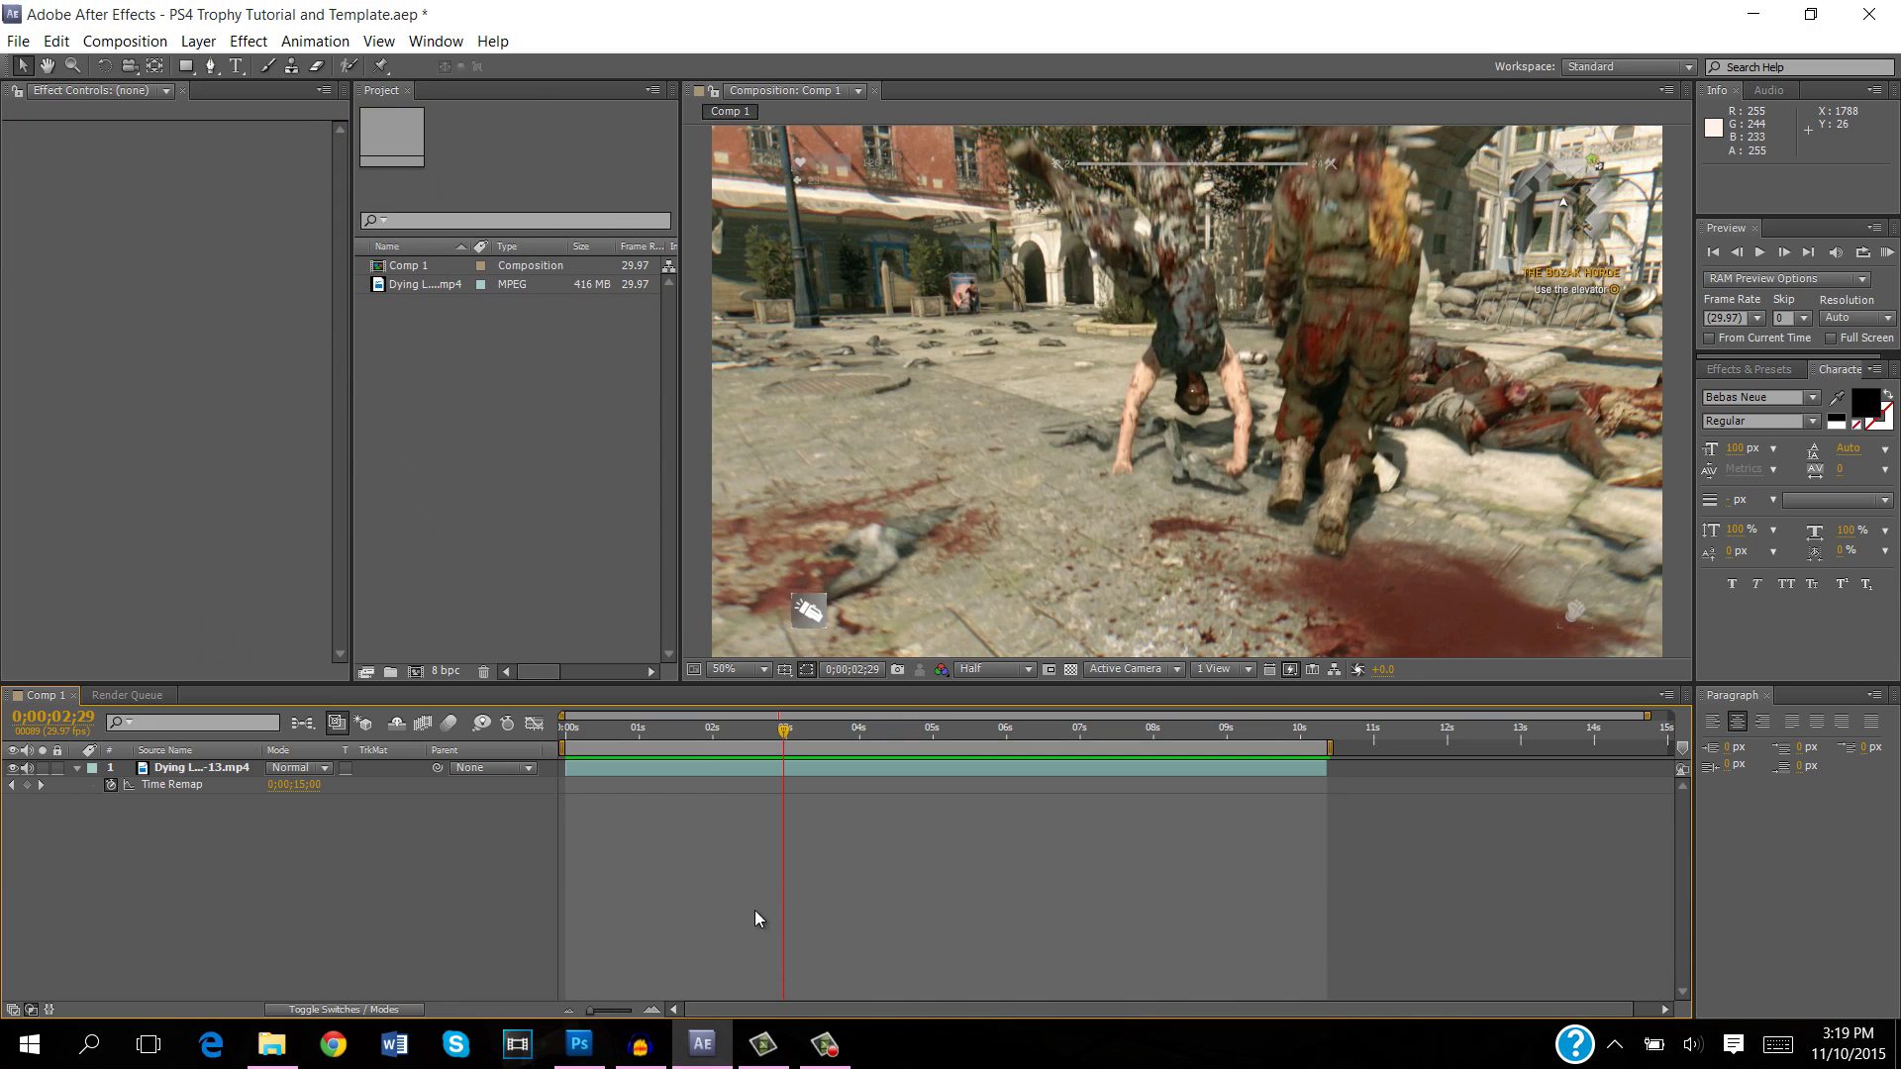
{"action": "key", "text": "KP_0"}
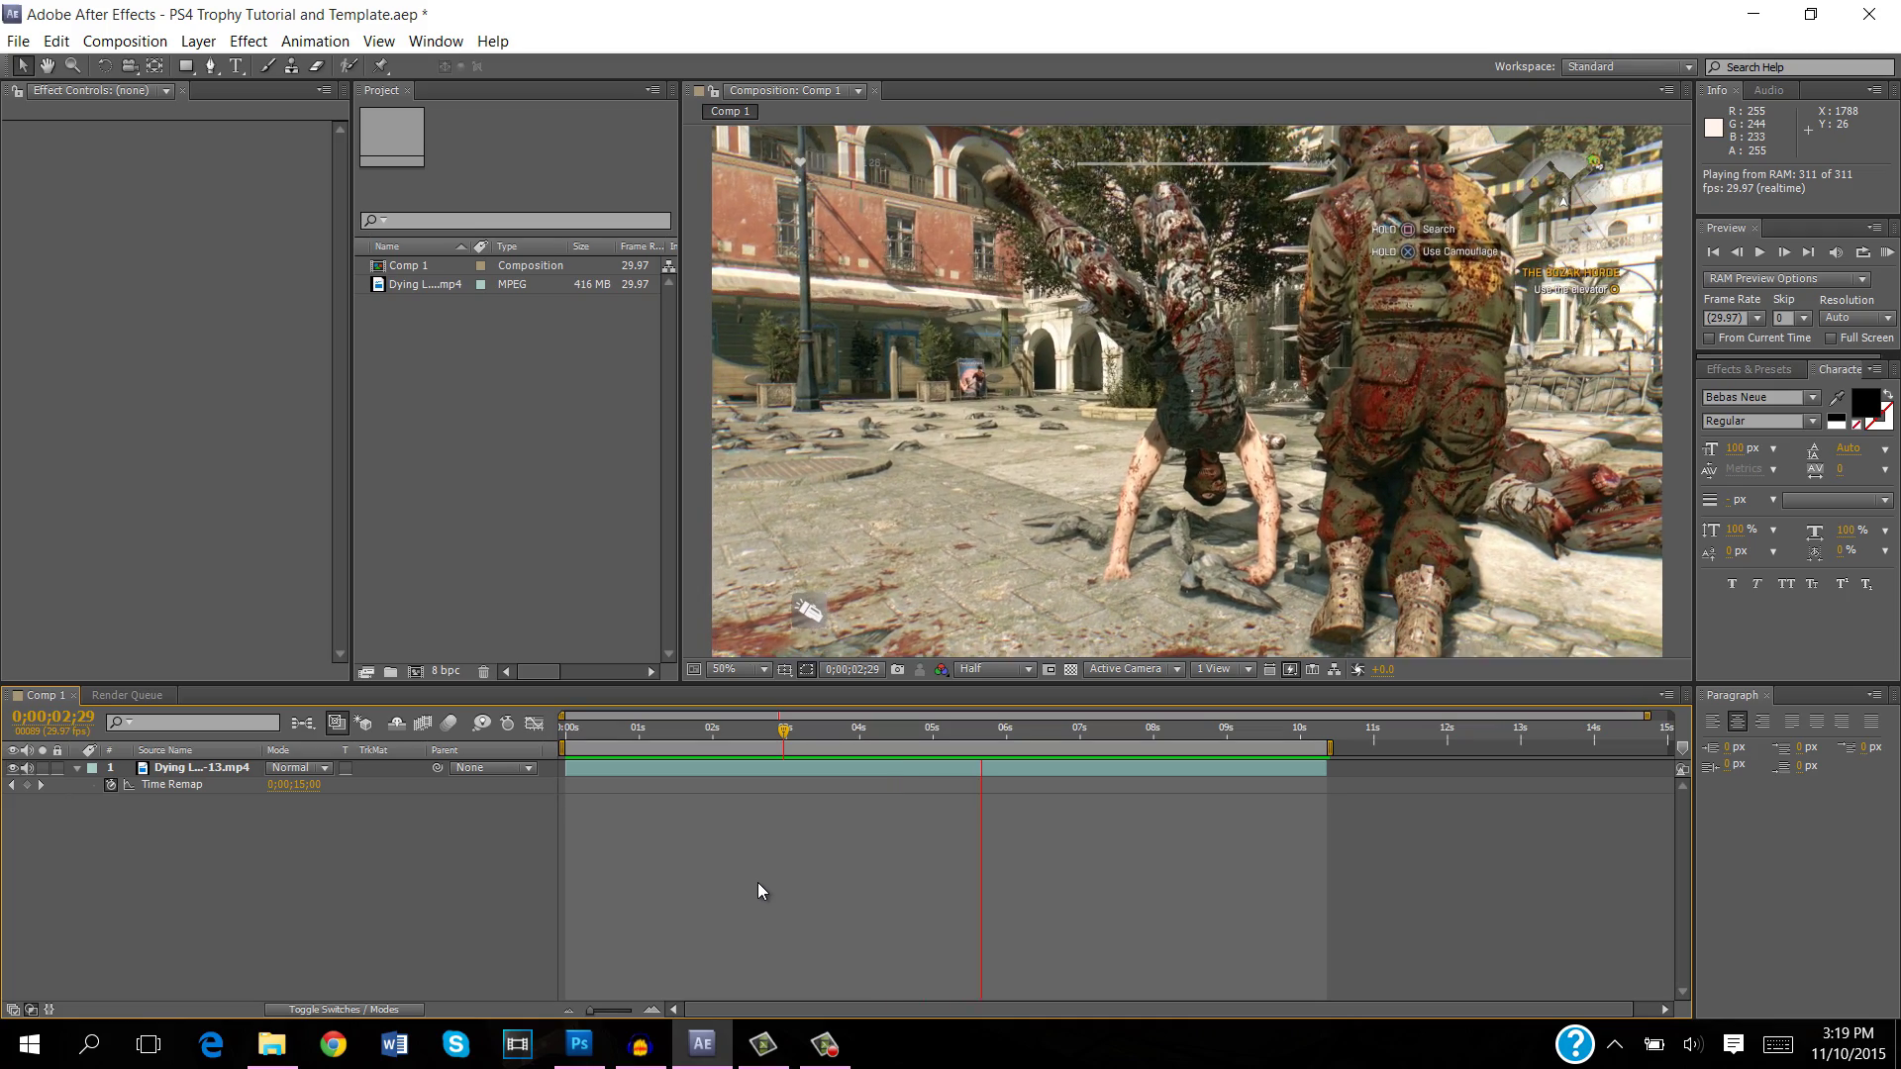
{"action": "key", "text": "space"}
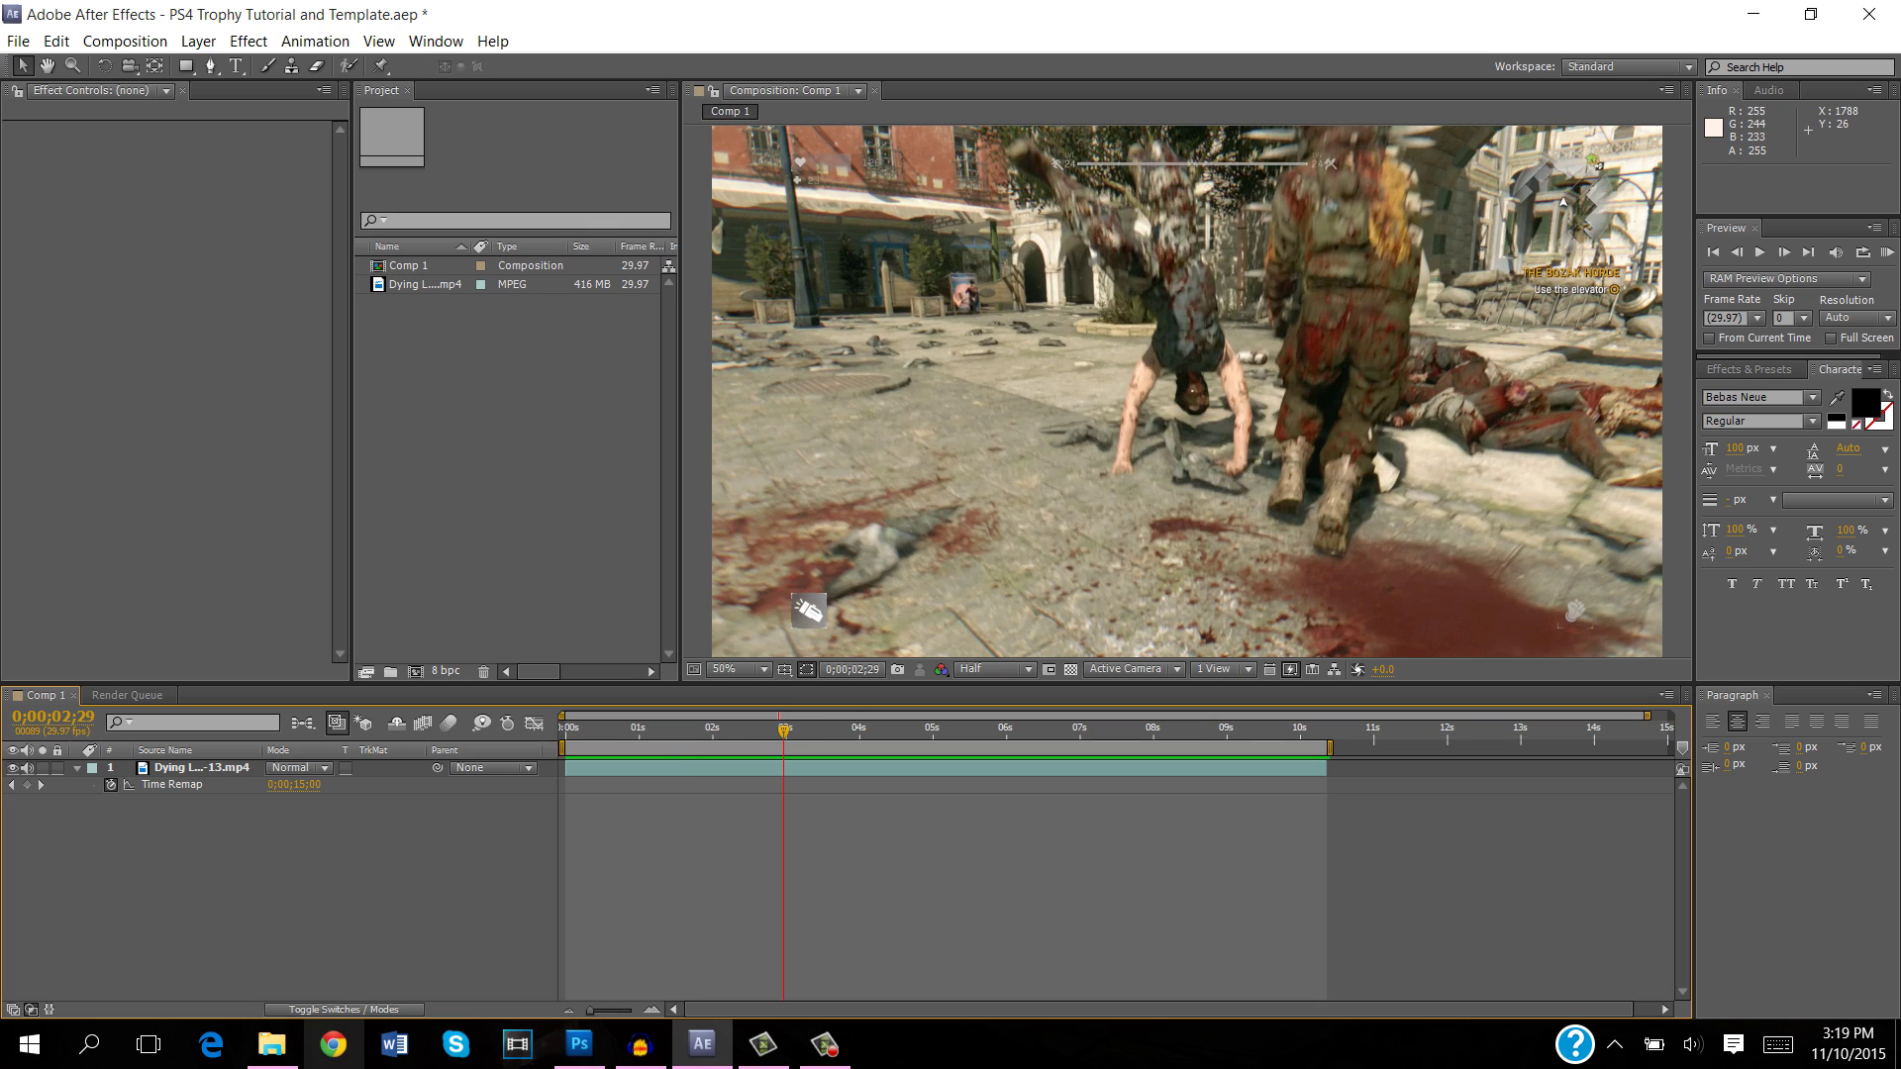
{"action": "mouse_move", "coordinate": [265, 1064]}
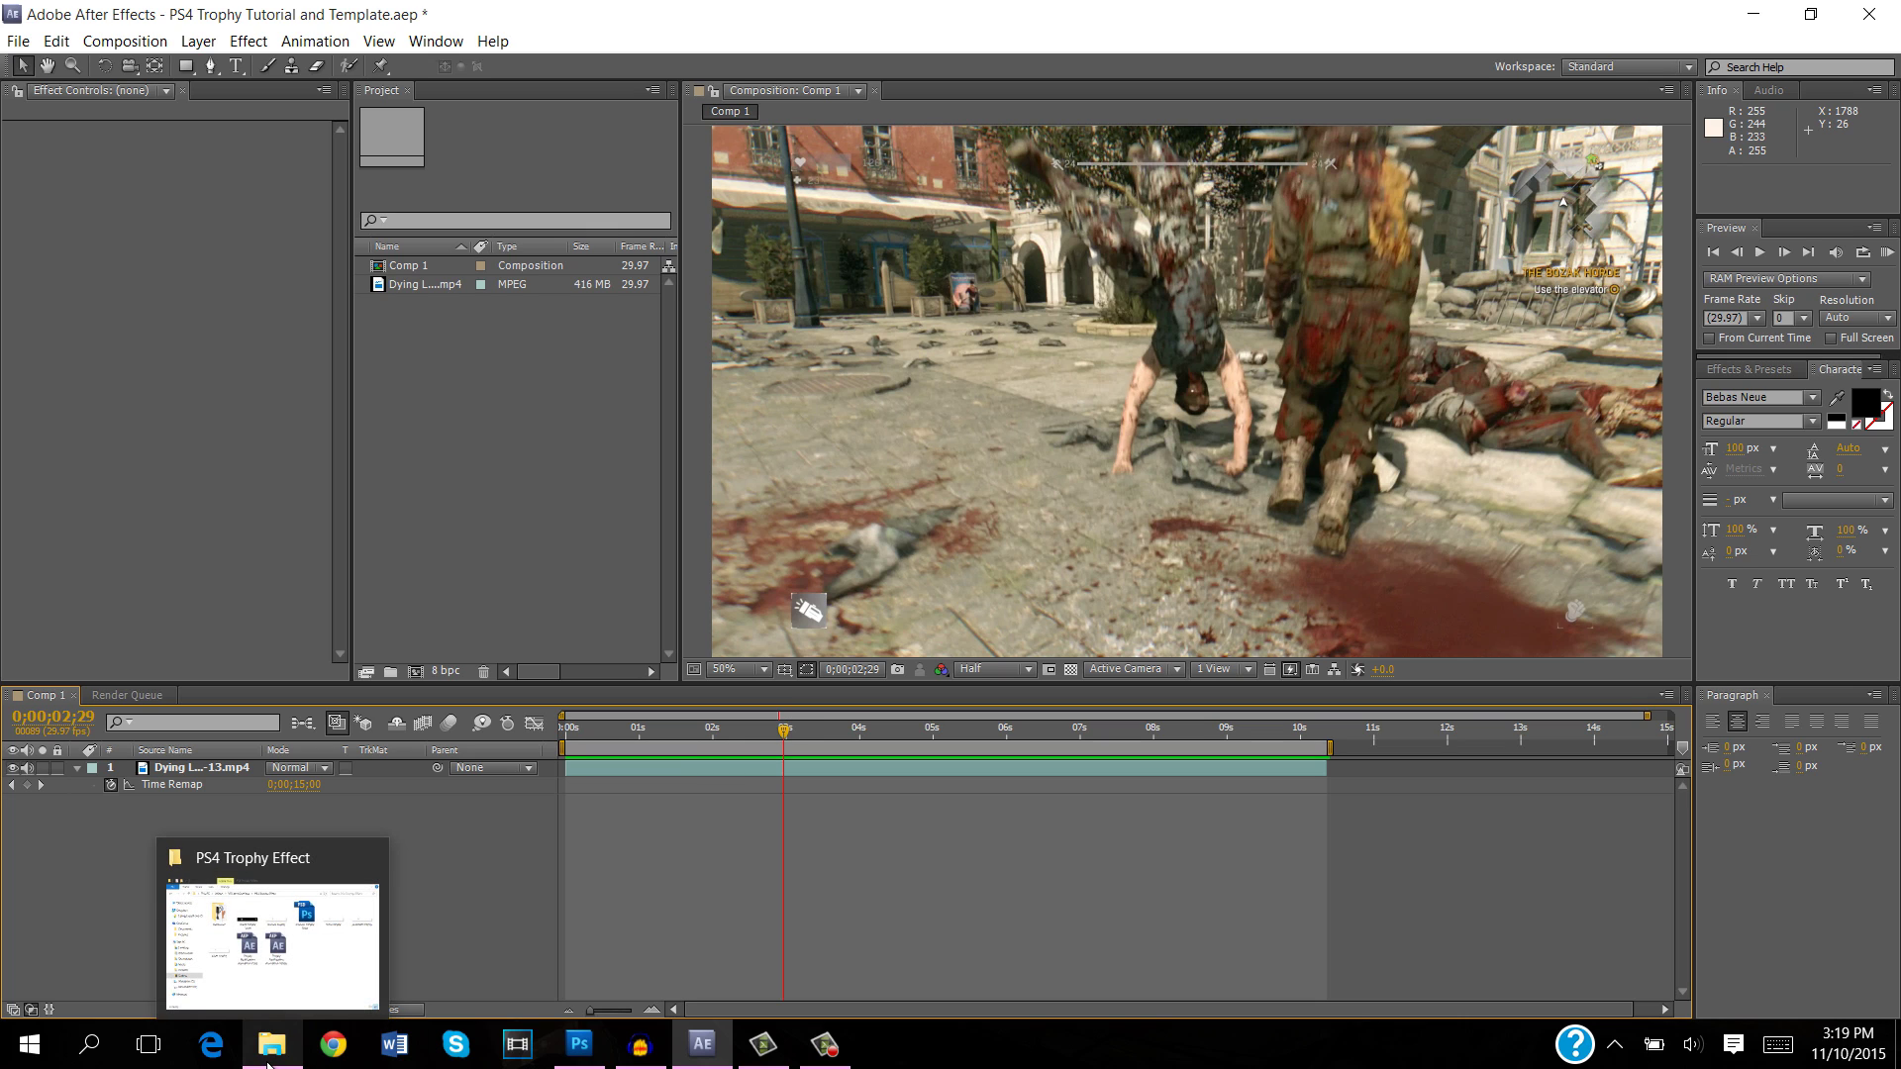
{"action": "left_click", "coordinate": [268, 1063]}
Drag the Trophy Notification Animation 1080p project file into the After Effects Project panel.
{"action": "left_click", "coordinate": [1050, 513]}
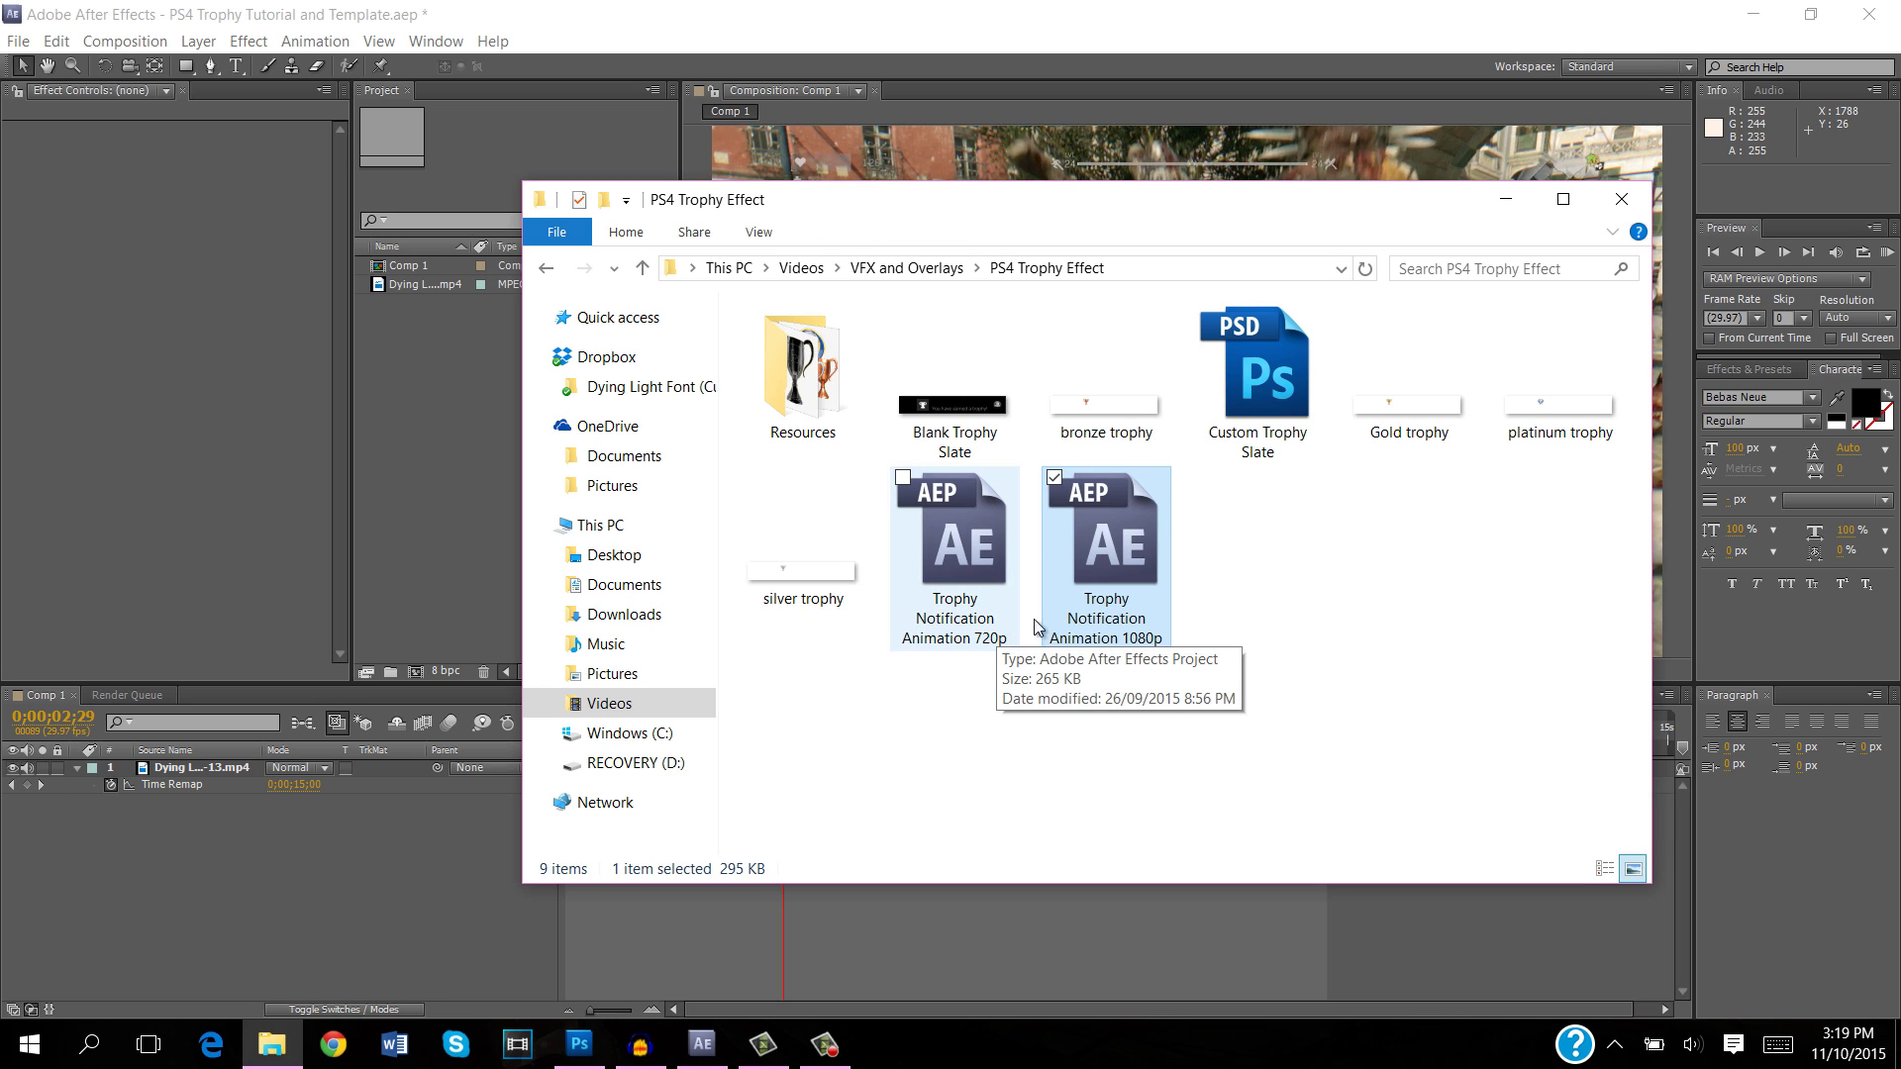
{"action": "left_click_drag", "start_coordinate": [1122, 549], "coordinate": [475, 466]}
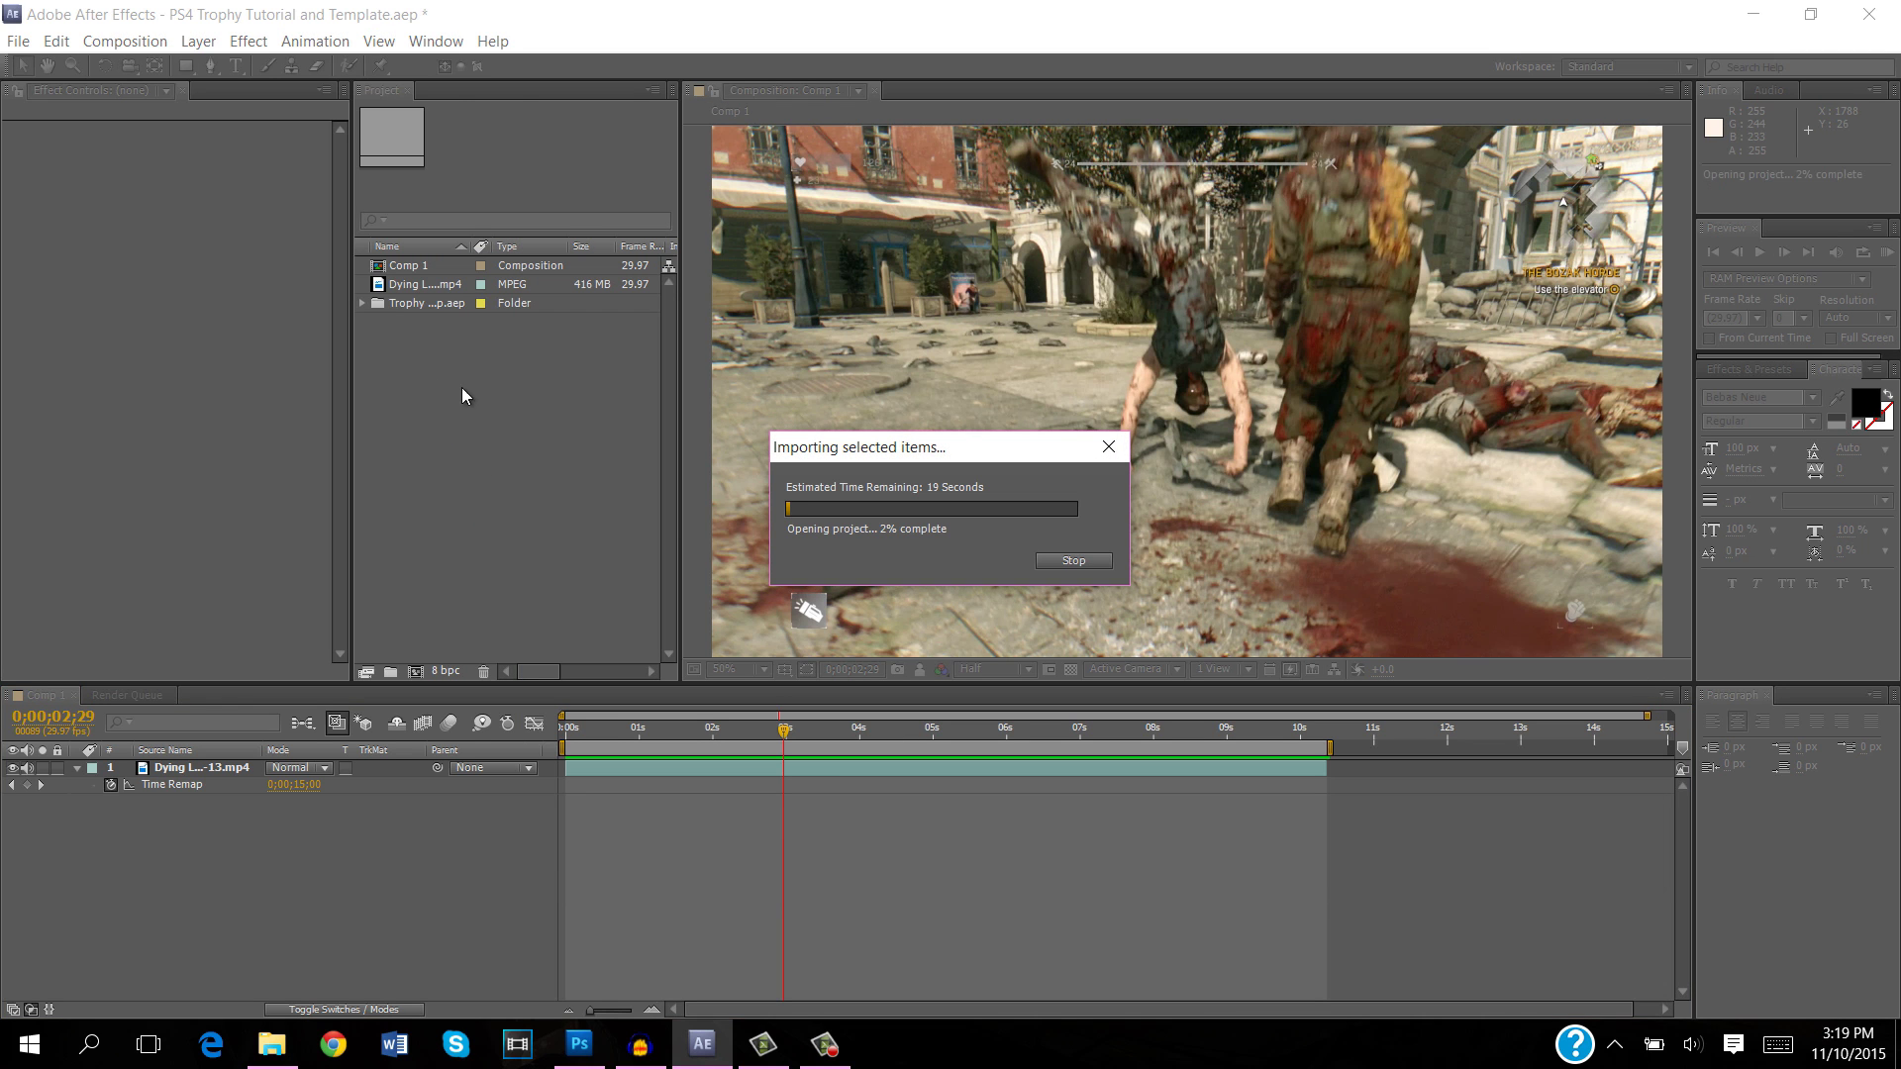
Place the imported PS4 Trophy Effect comp above the Dying Light clip in Comp 1.
{"action": "left_click", "coordinate": [362, 304]}
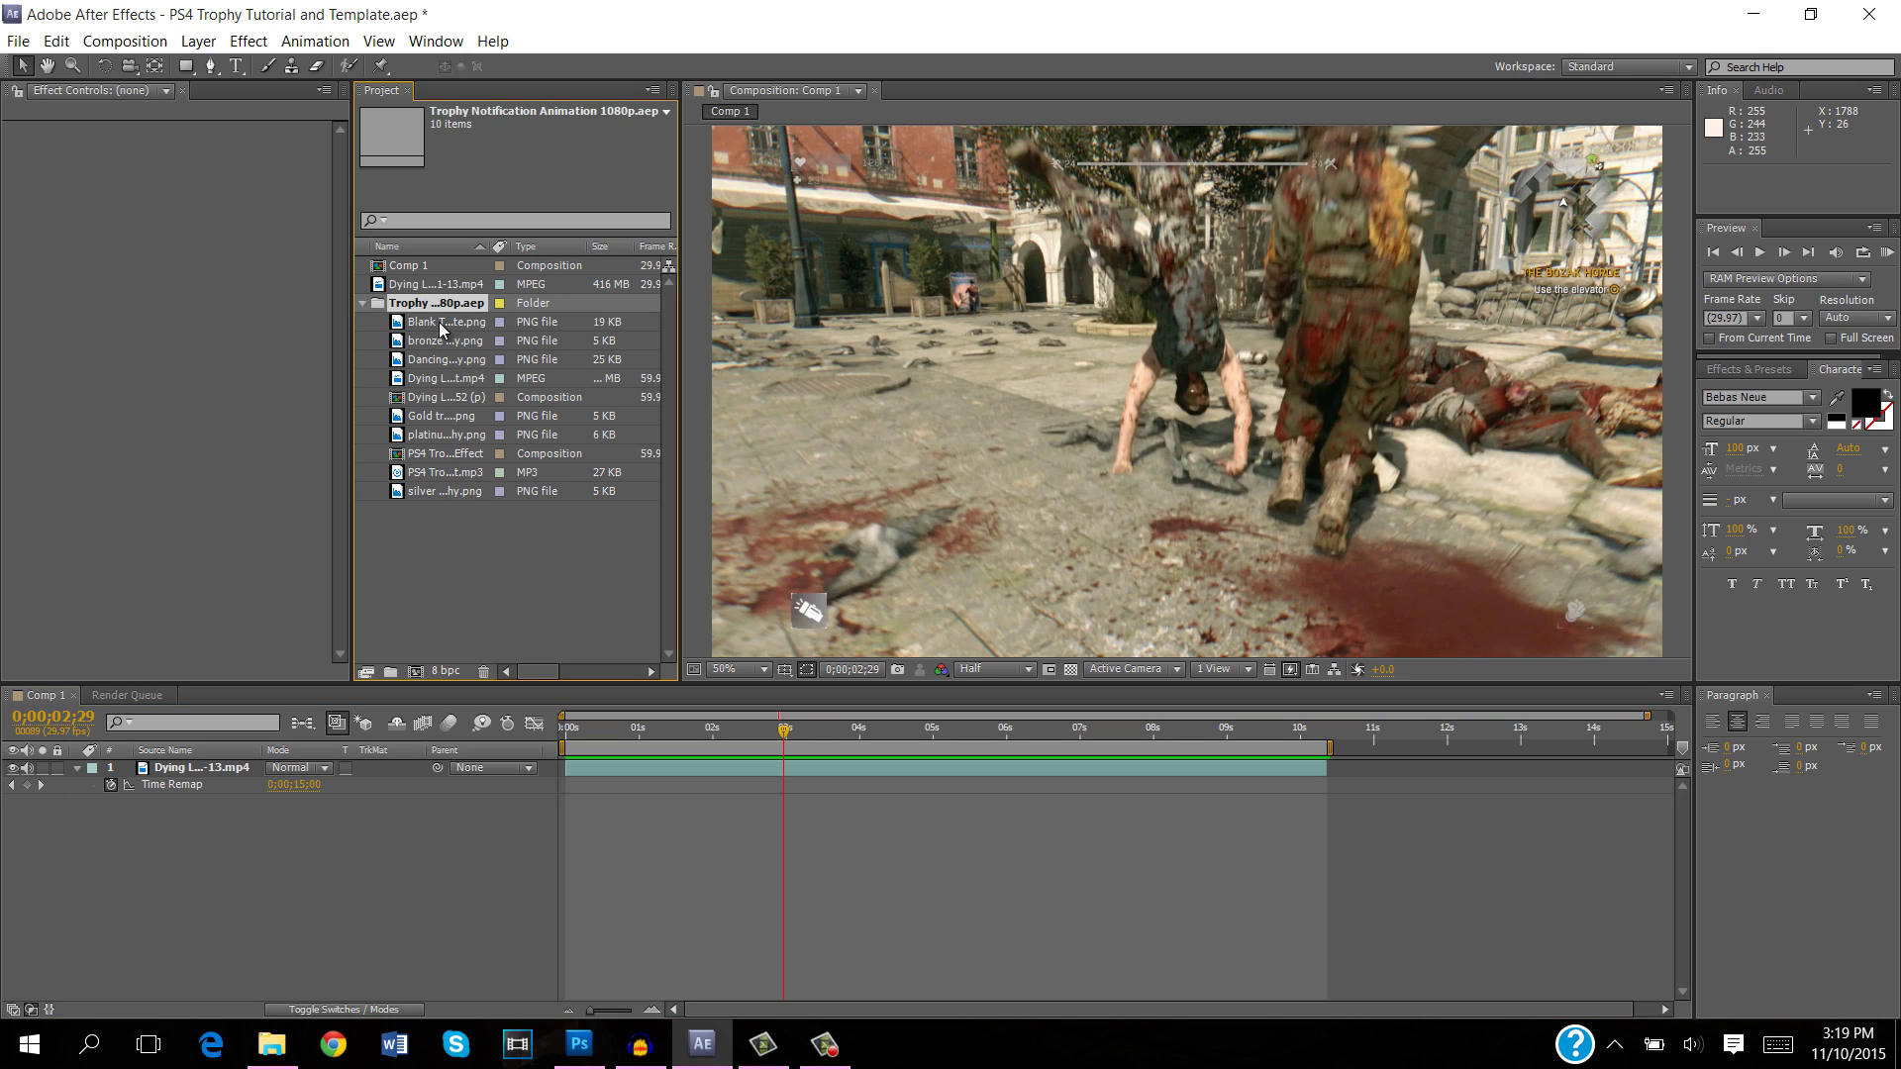
{"action": "left_click", "coordinate": [459, 457]}
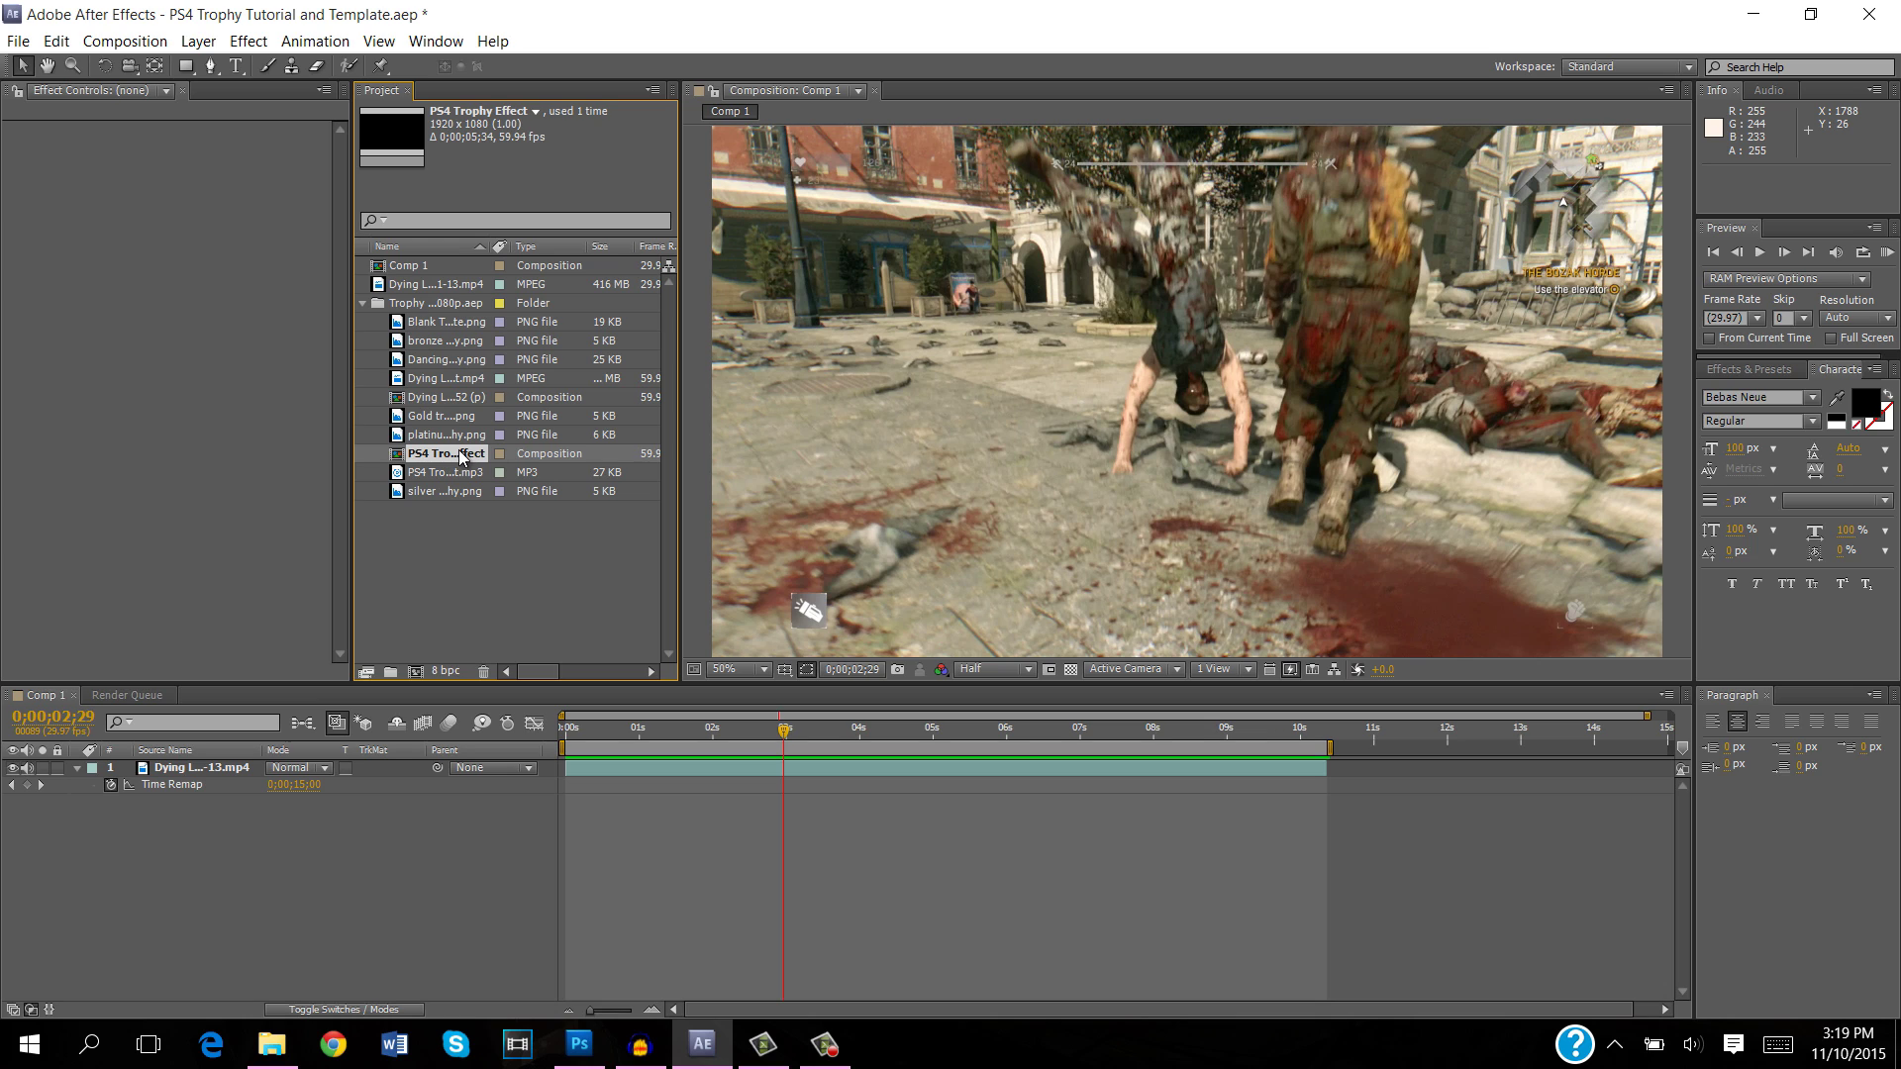
{"action": "left_click_drag", "start_coordinate": [461, 462], "coordinate": [237, 770]}
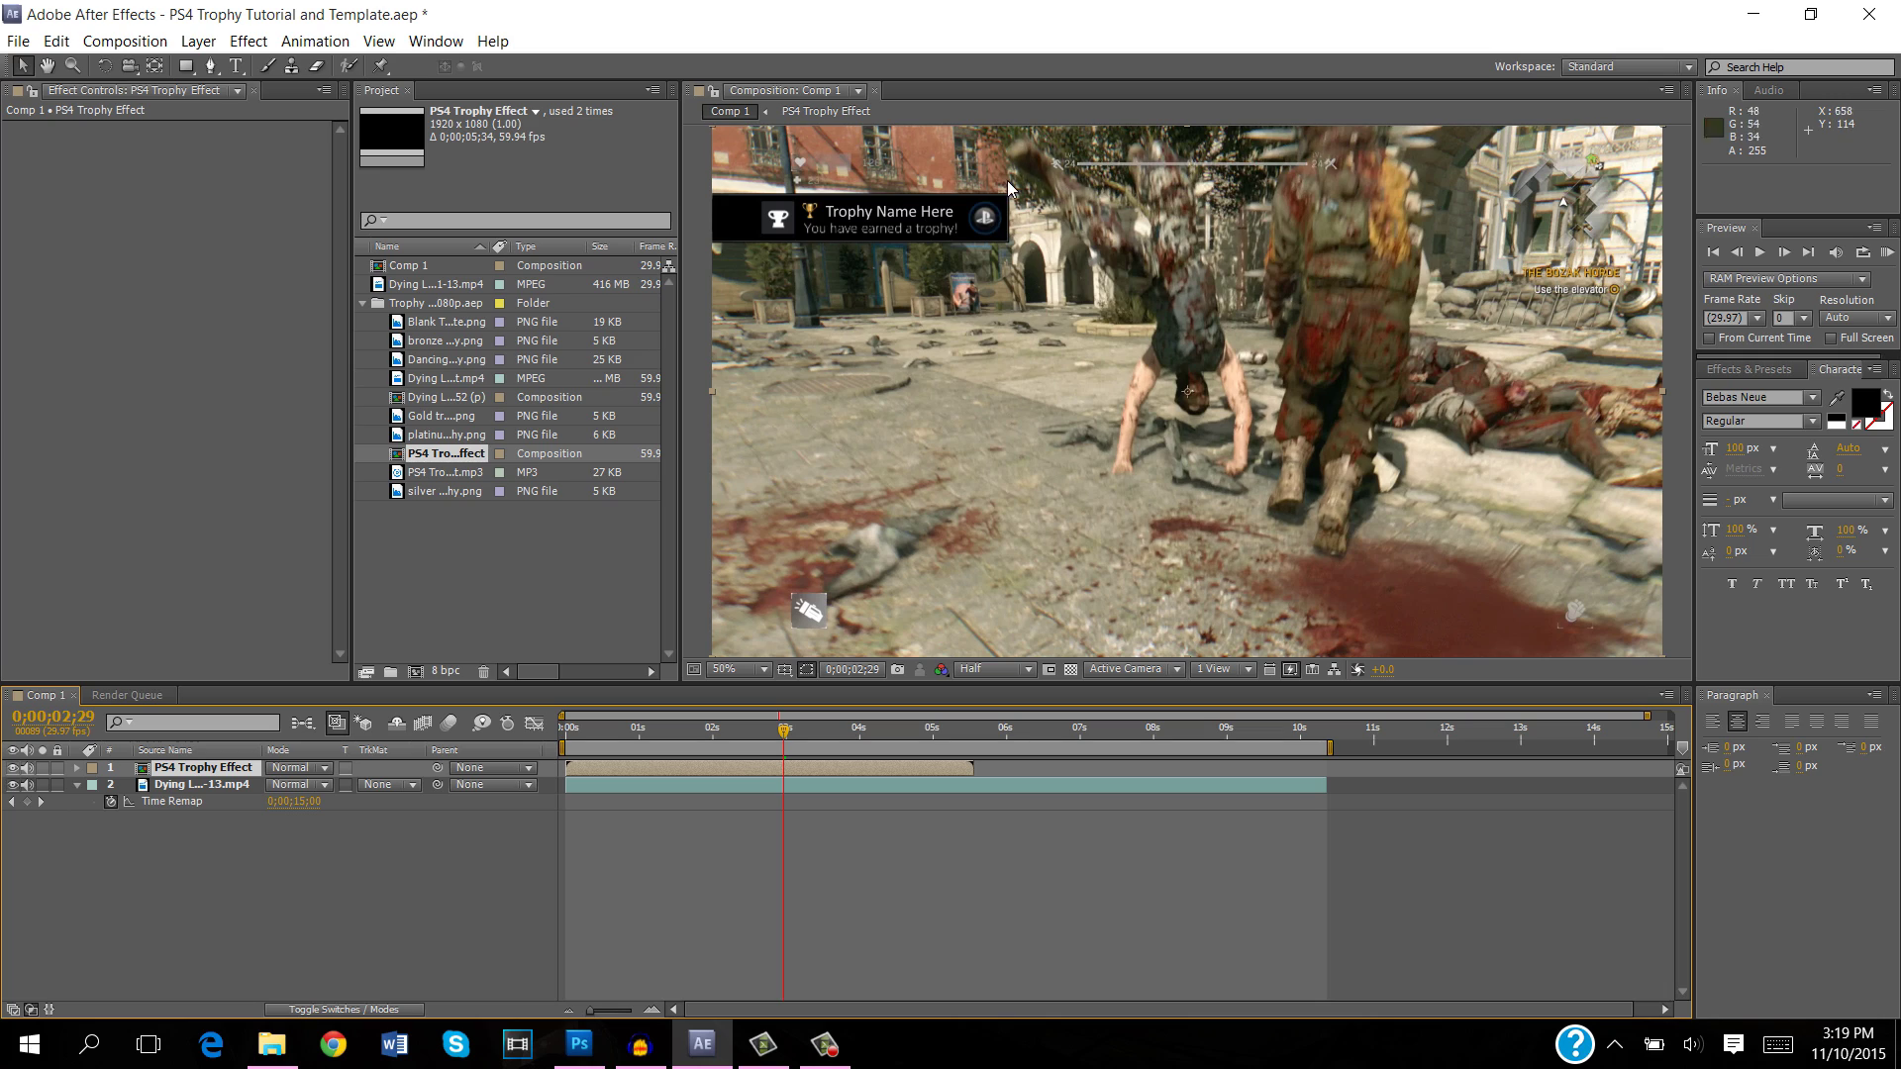
Preview the banner over the gameplay, then open the PS4 Trophy Effect precomp's Trophy Name Here layer.
{"action": "mouse_move", "coordinate": [628, 737]}
{"action": "left_mouse_down"}
{"action": "mouse_move", "coordinate": [567, 740]}
{"action": "mouse_move", "coordinate": [600, 745]}
{"action": "left_mouse_up"}
{"action": "key", "text": "space"}
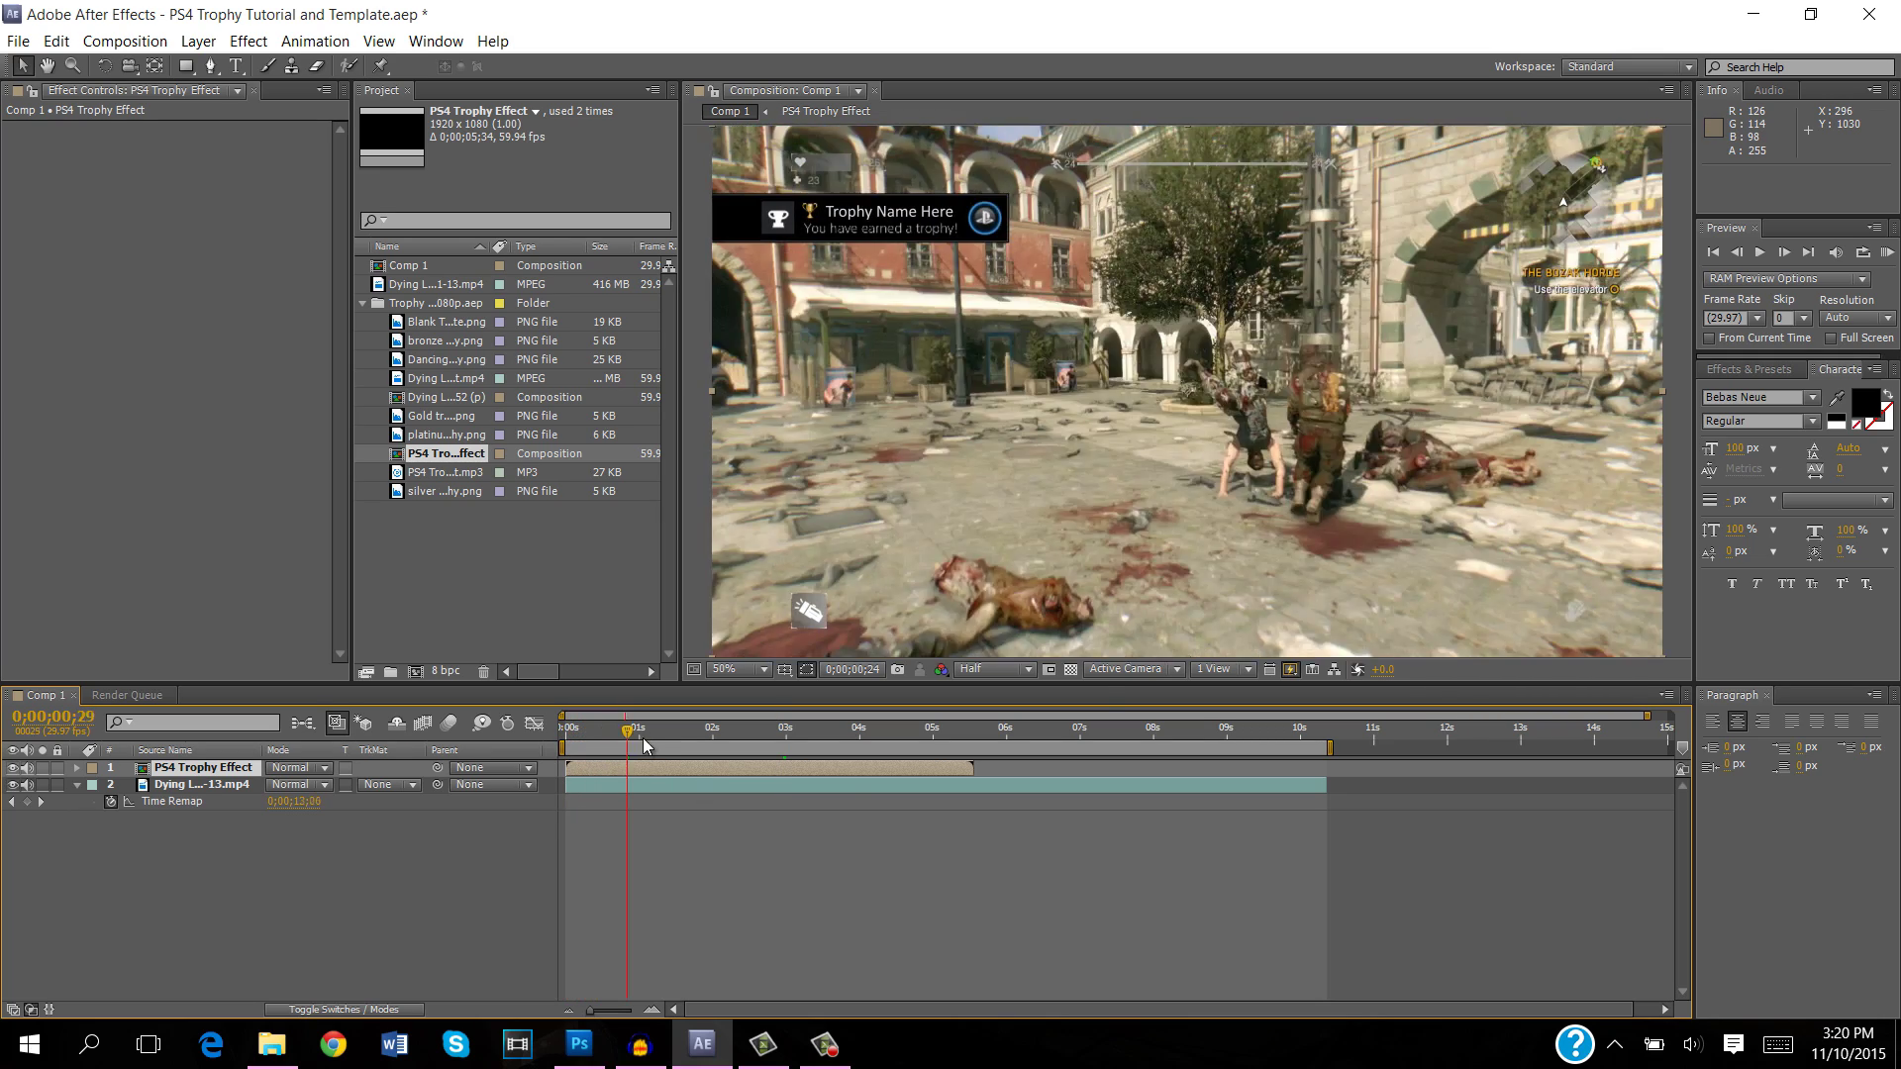
{"action": "left_click", "coordinate": [614, 751]}
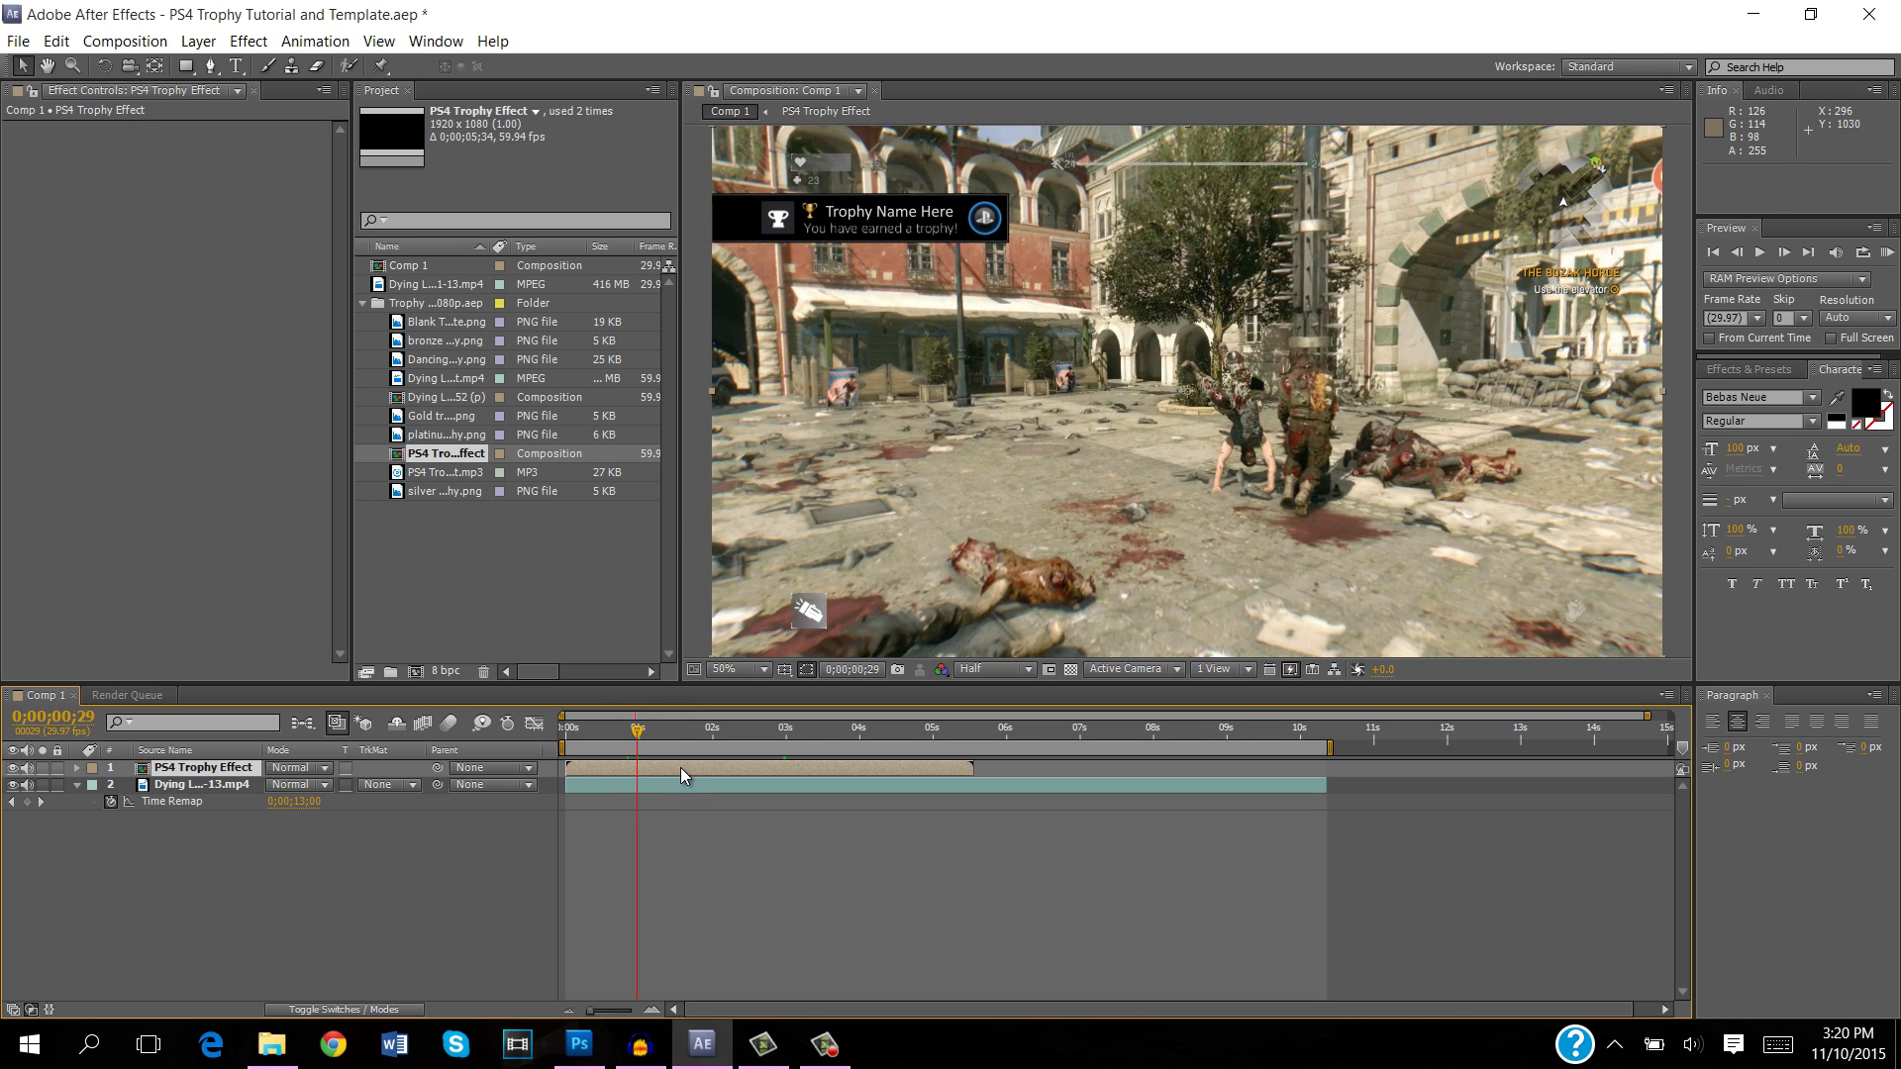
{"action": "double_click", "coordinate": [680, 768]}
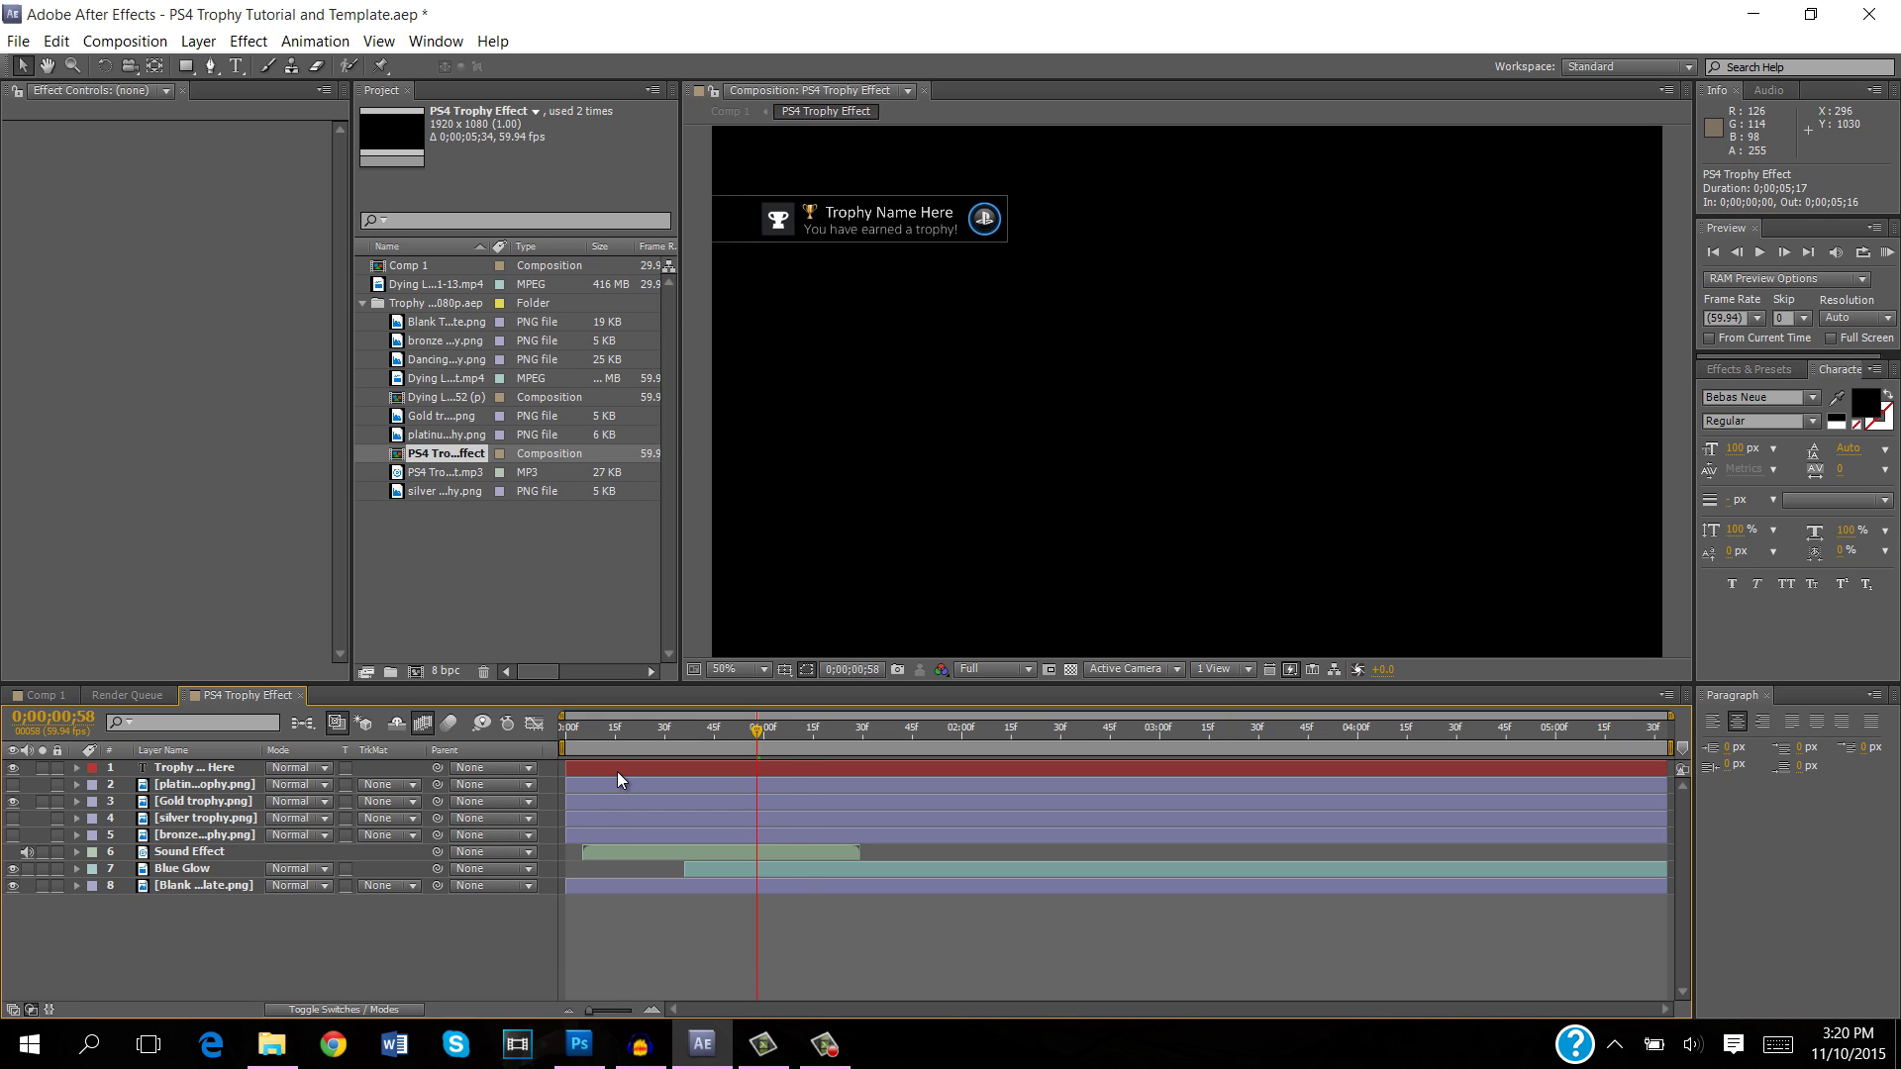
{"action": "left_click", "coordinate": [618, 772]}
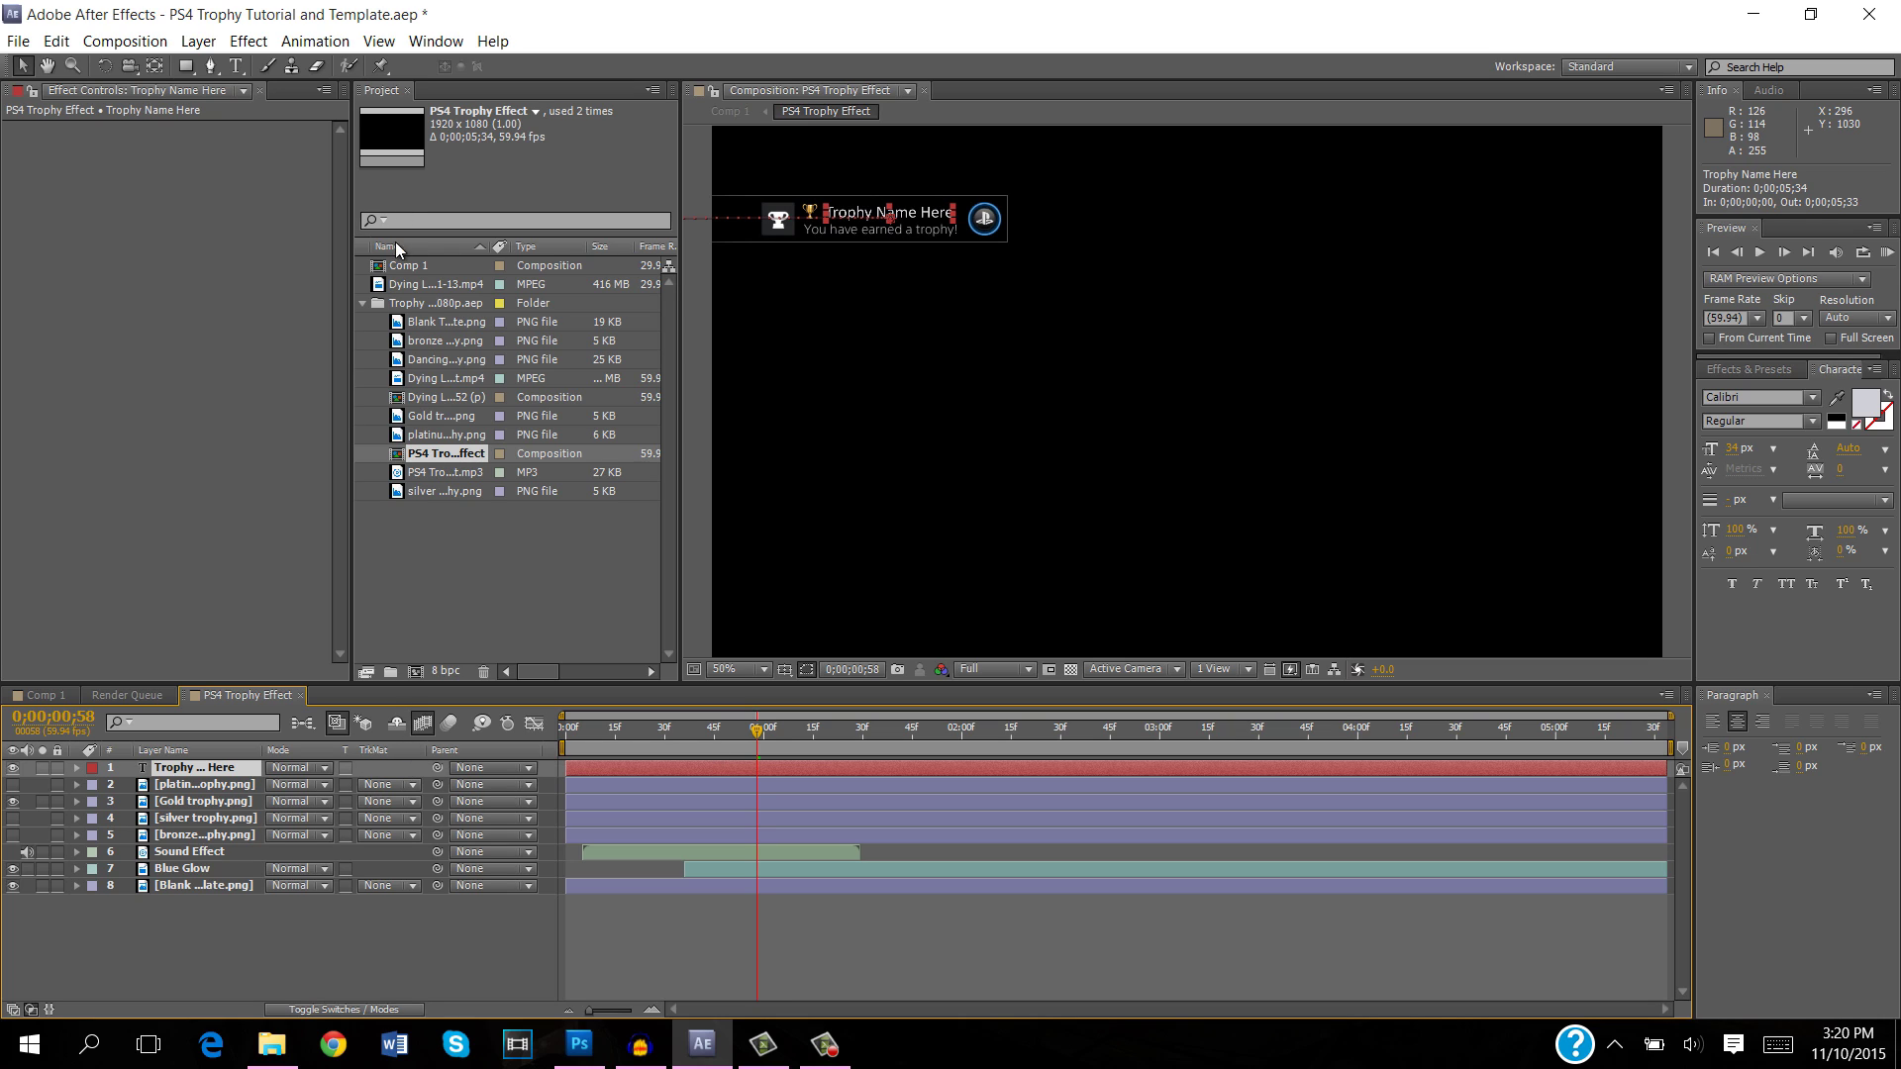
Retype the banner title as 'Ultimate Handstand' with the Horizontal Type Tool.
{"action": "left_click", "coordinate": [233, 66]}
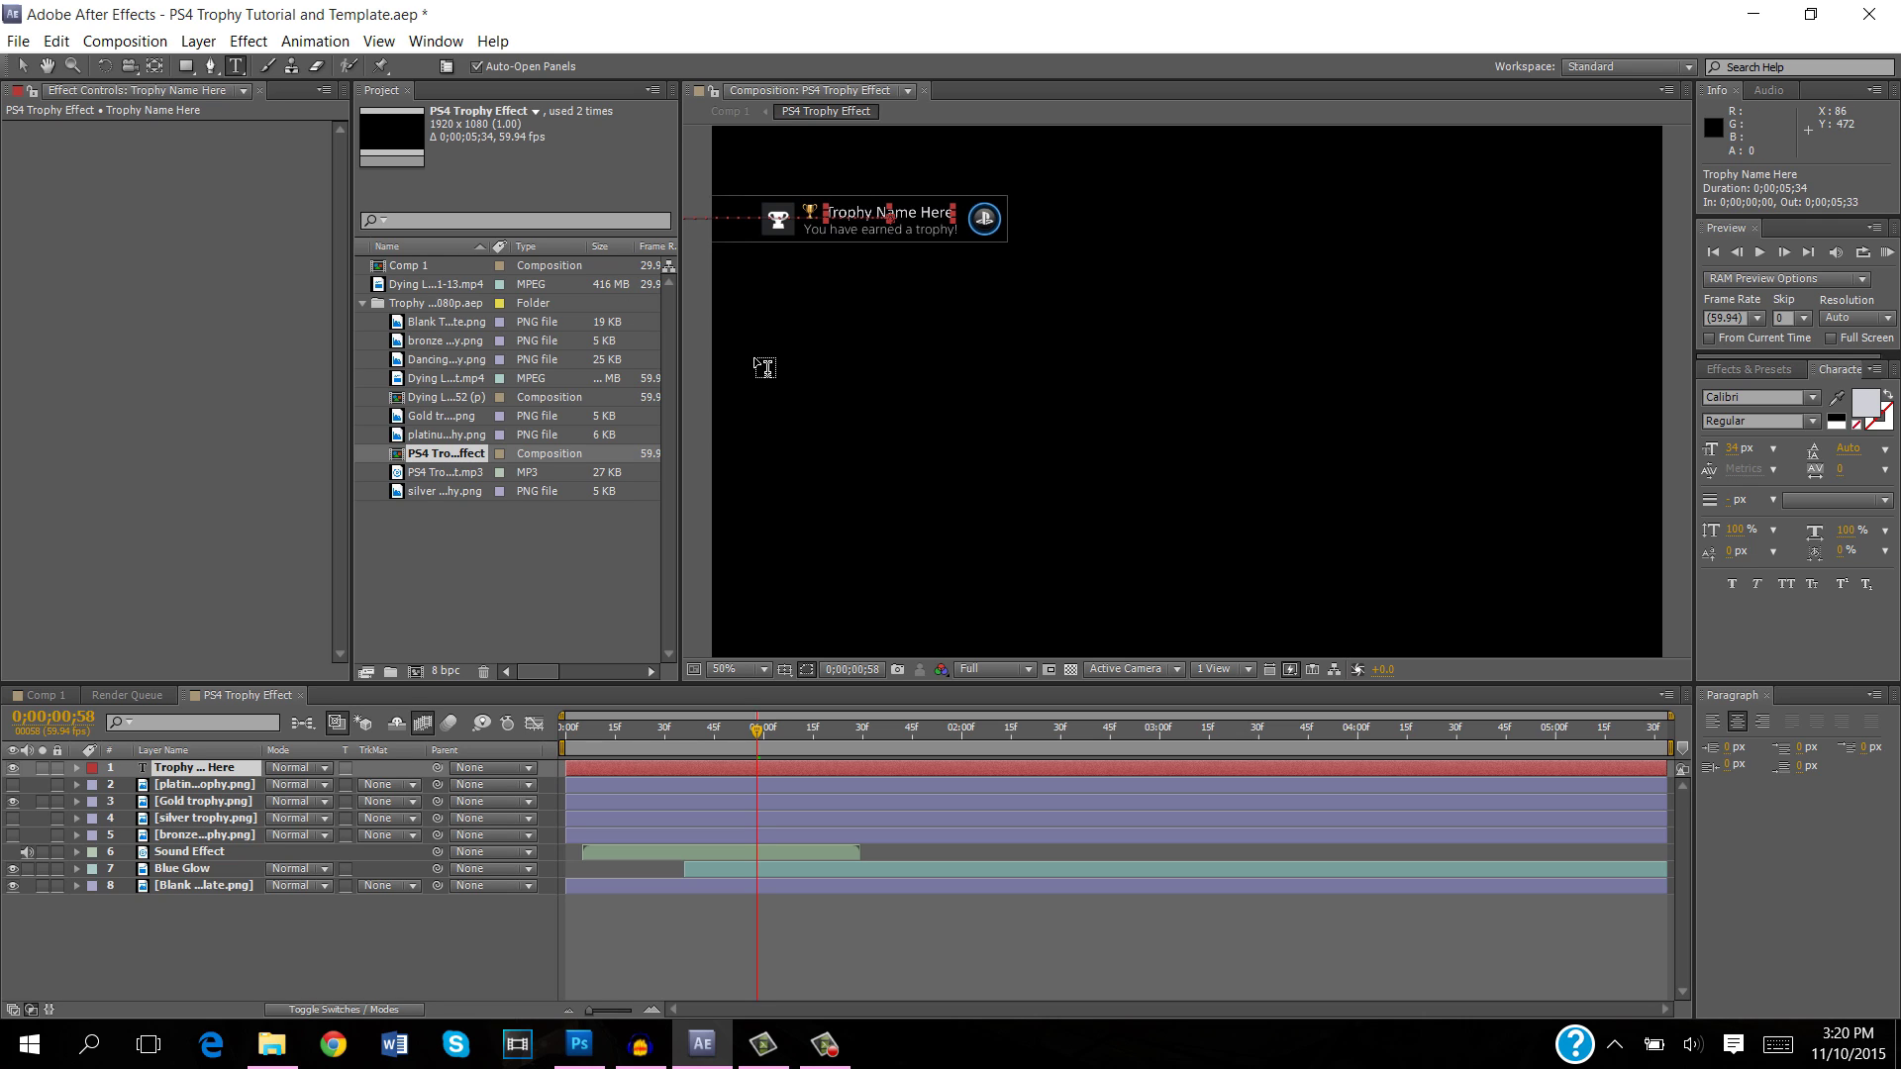
{"action": "left_click", "coordinate": [692, 772]}
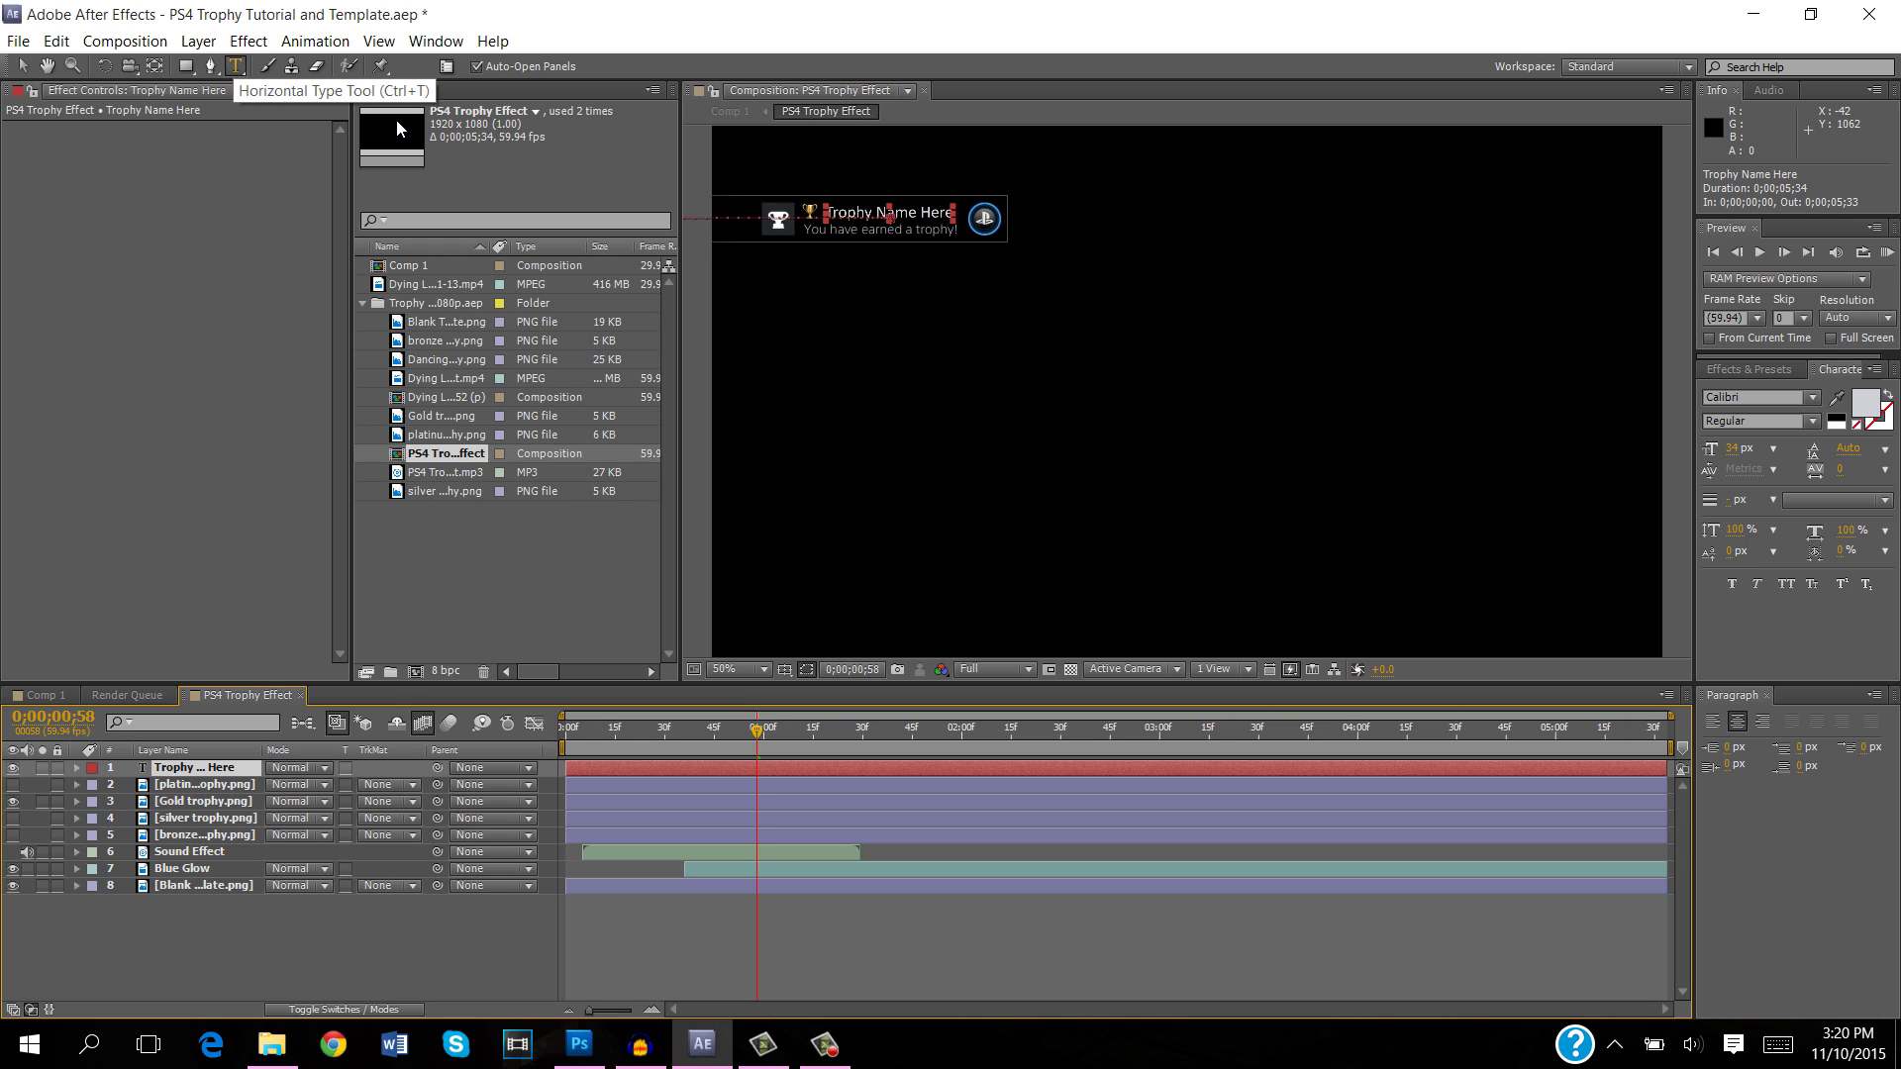
{"action": "triple_click", "coordinate": [888, 212]}
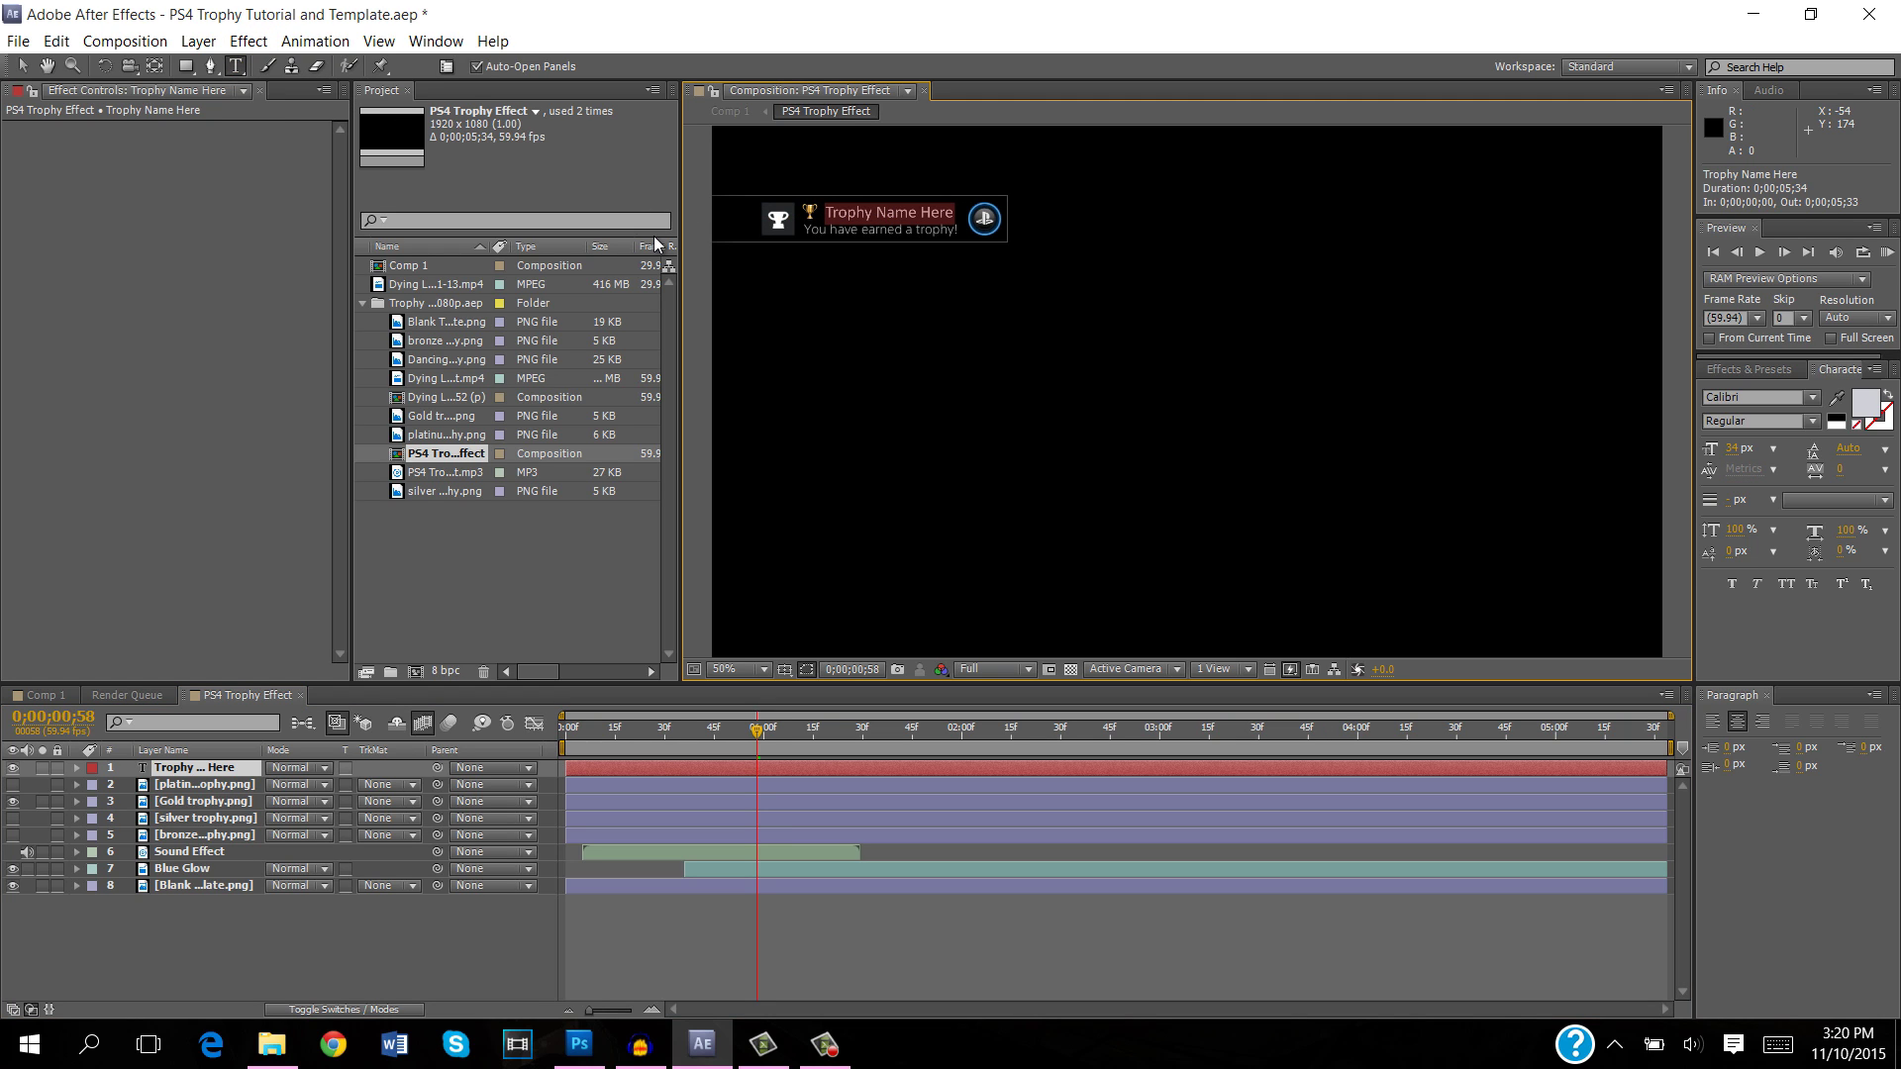
{"action": "type", "text": "U"}
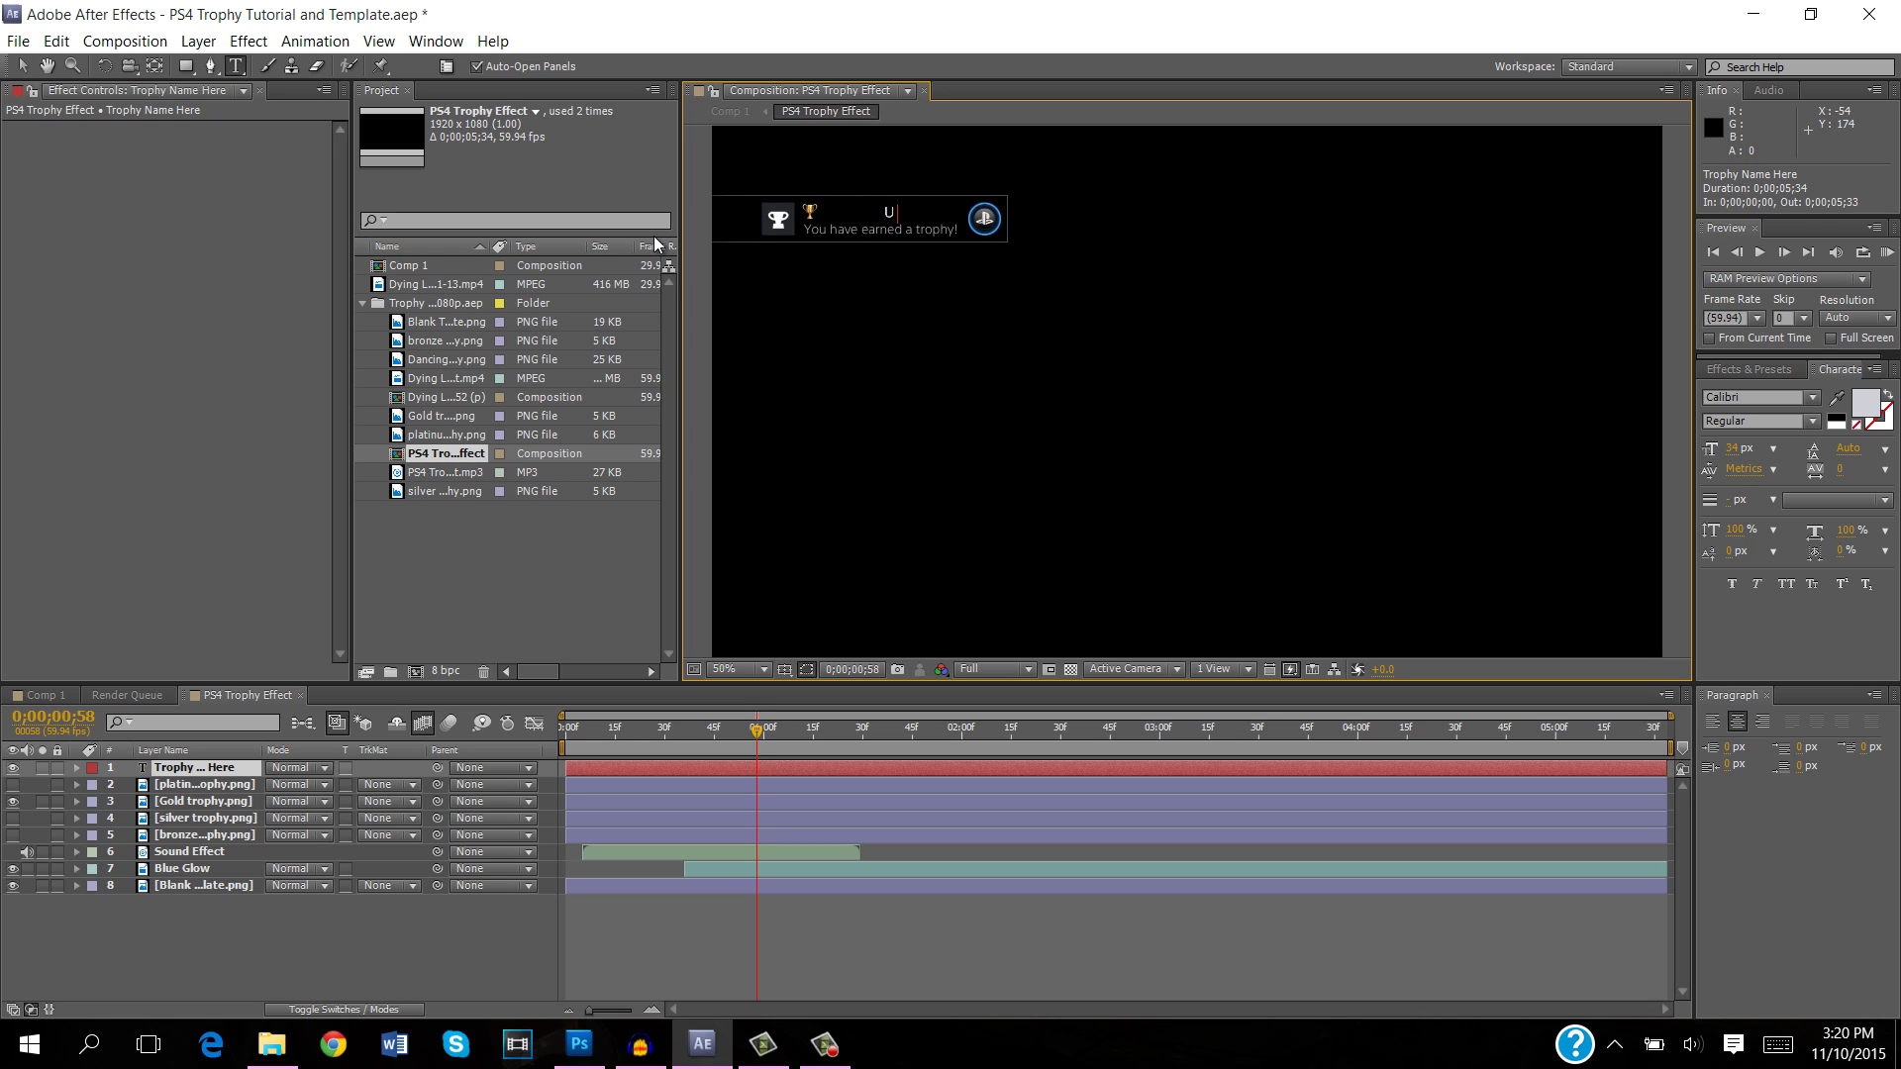
{"action": "type", "text": "ltimate Handstand"}
{"action": "left_click", "coordinate": [22, 65]}
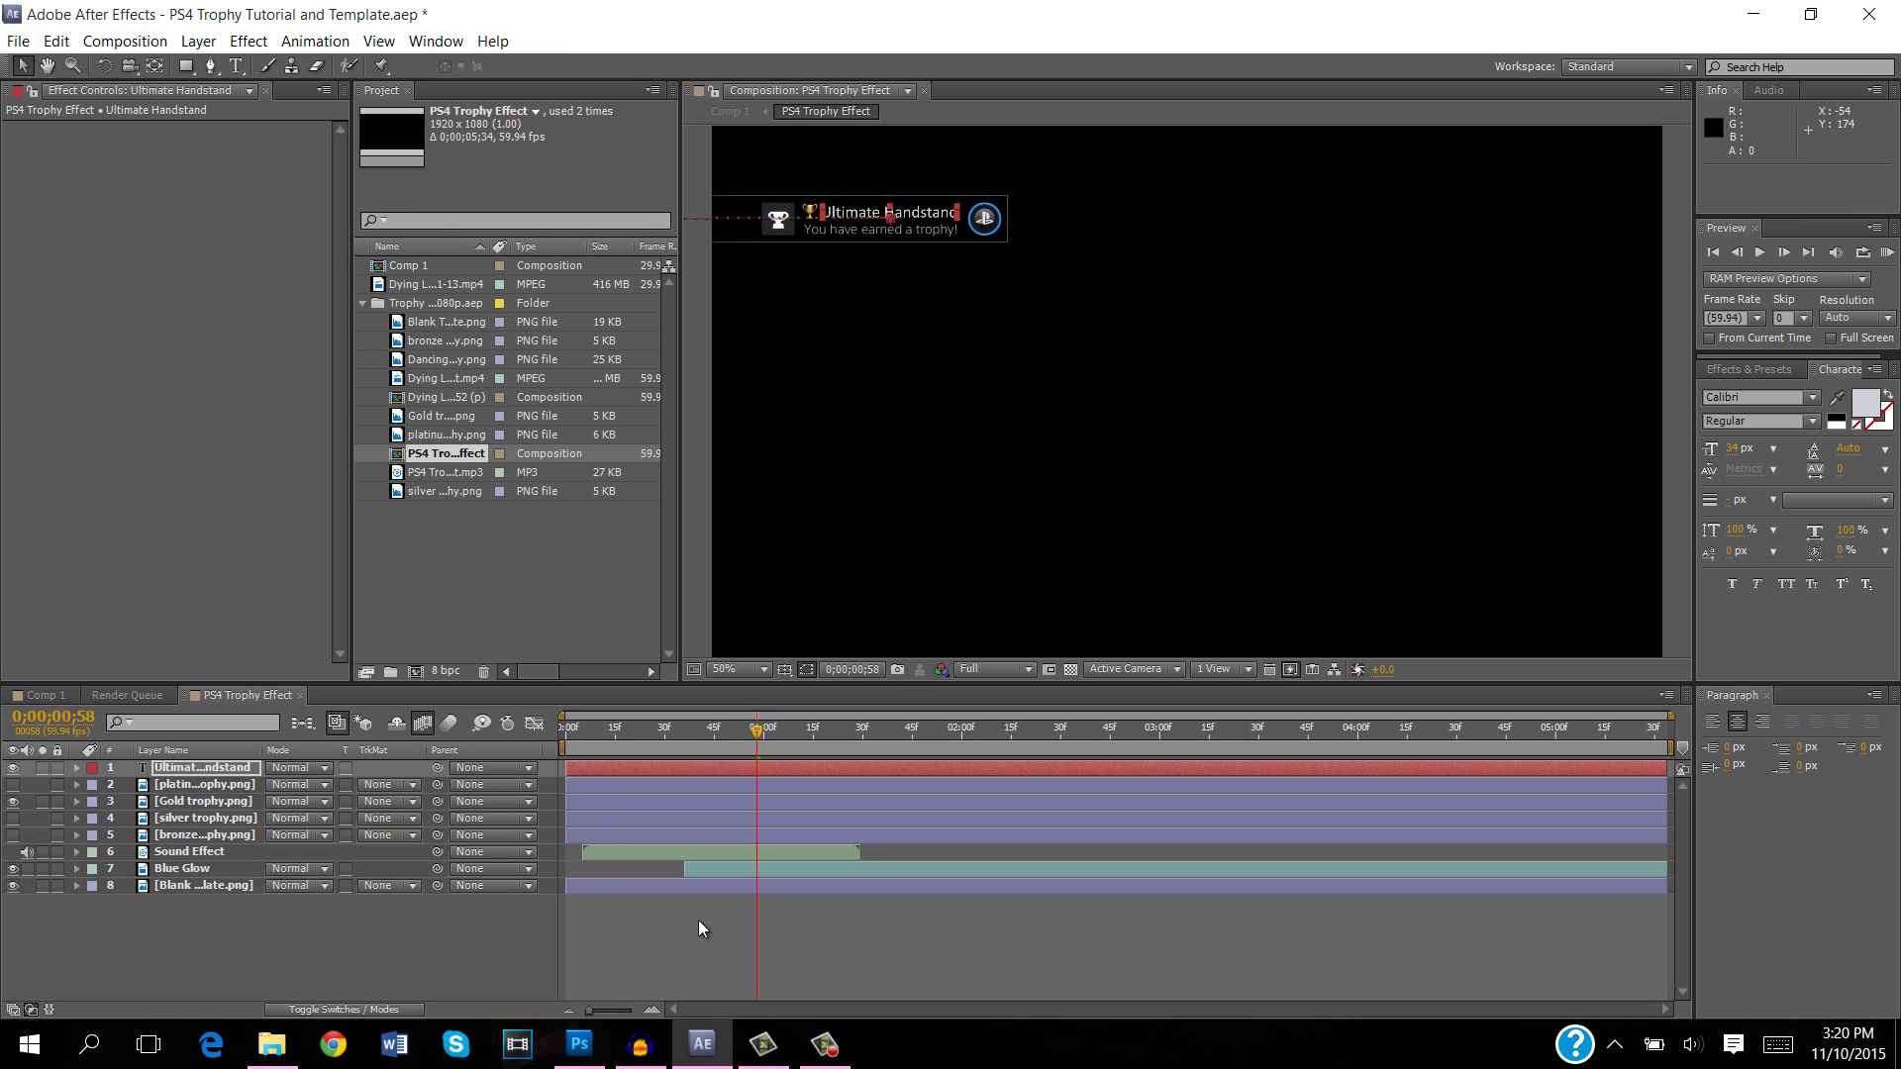
Preview the platinum, silver and bronze trophy icons, ending with only Gold trophy.png visible.
{"action": "left_click", "coordinate": [673, 947]}
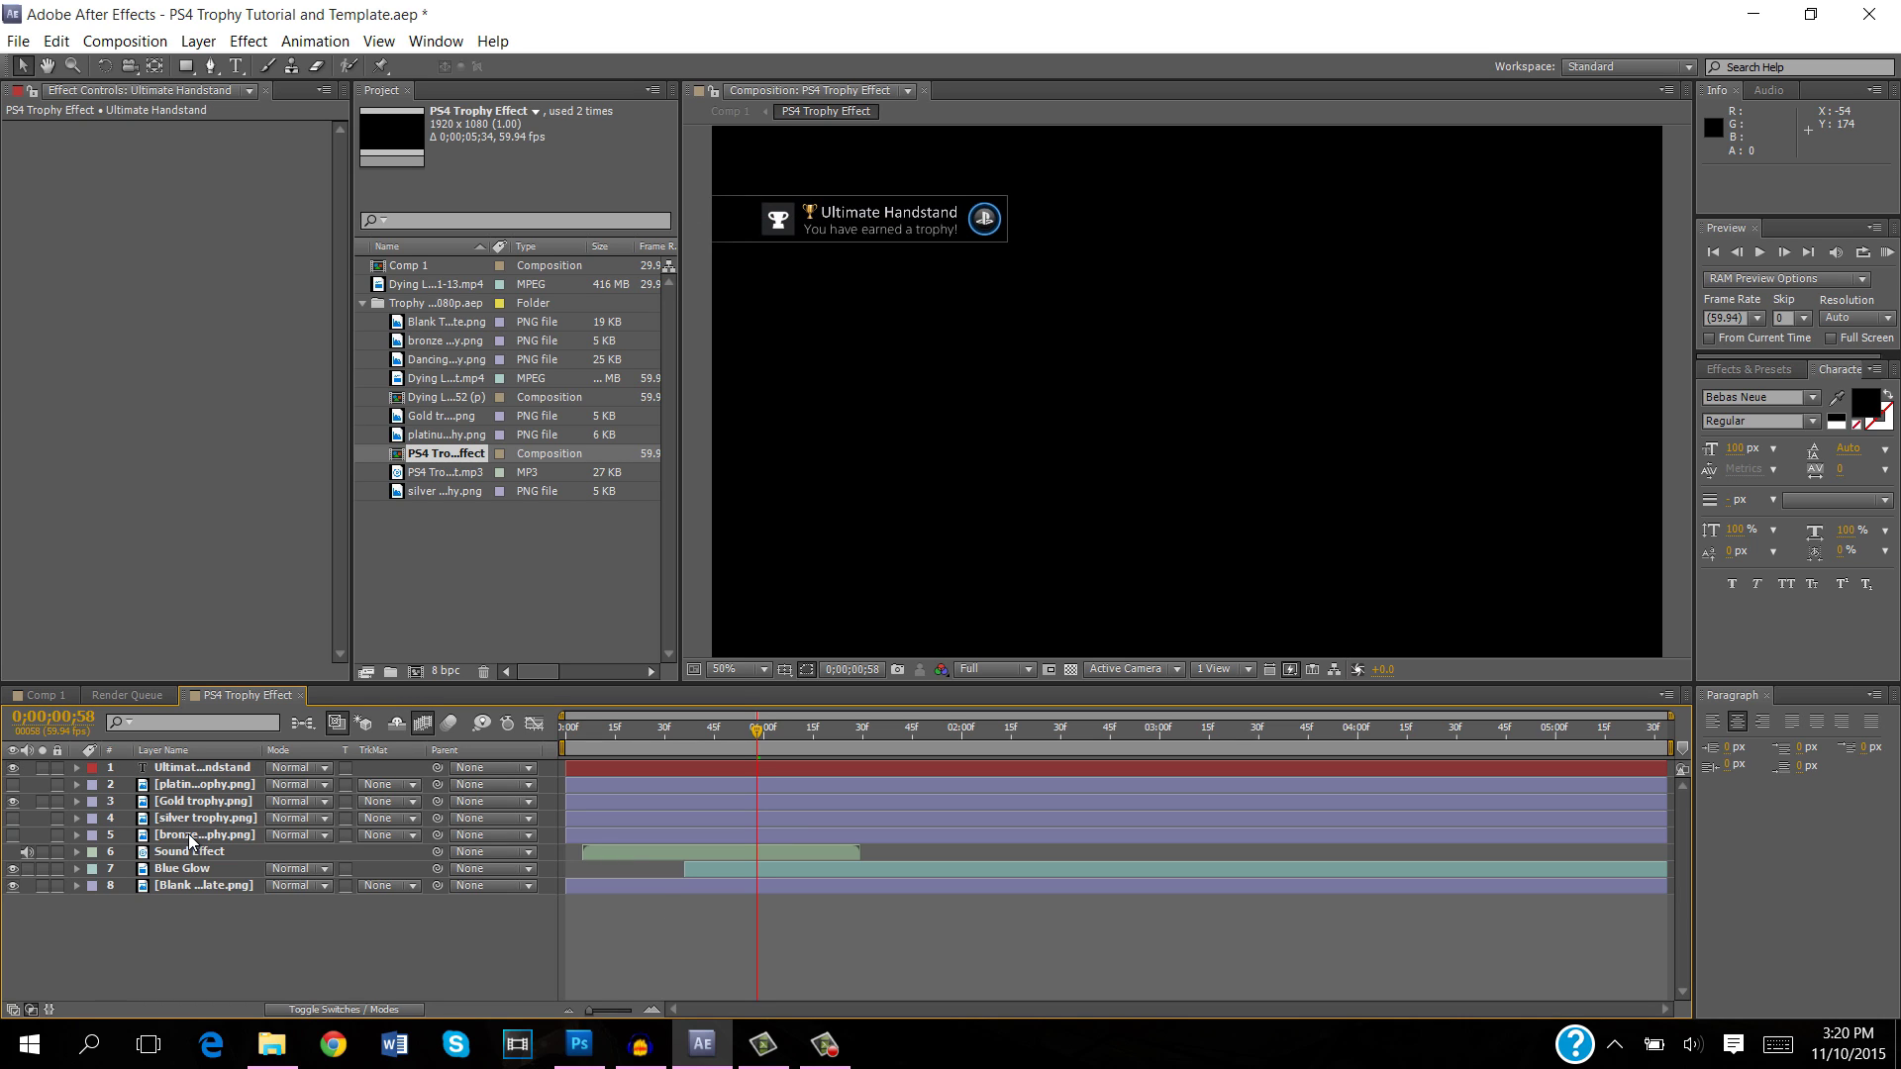
{"action": "left_click", "coordinate": [13, 801]}
{"action": "left_click", "coordinate": [13, 789]}
{"action": "left_click", "coordinate": [13, 786]}
{"action": "left_click", "coordinate": [14, 819]}
{"action": "left_click", "coordinate": [15, 836]}
{"action": "left_click", "coordinate": [9, 818]}
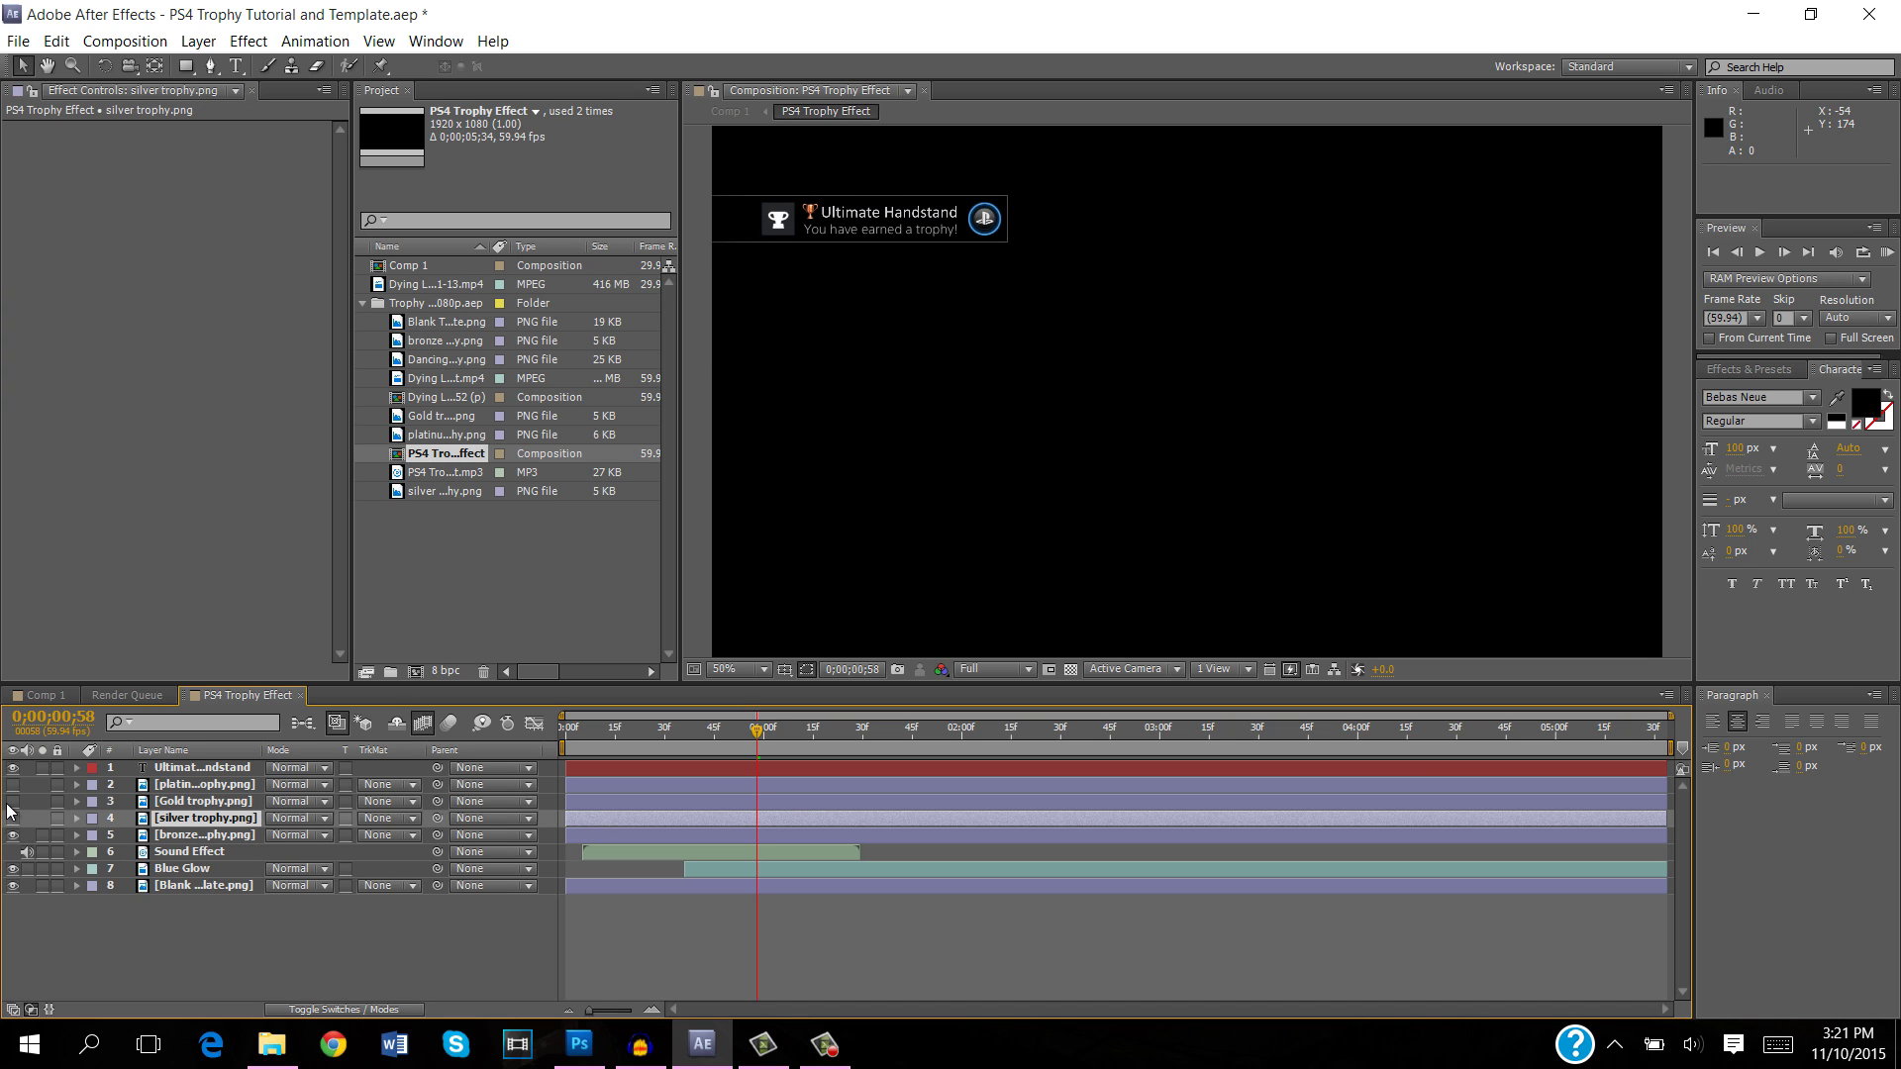
{"action": "left_click", "coordinate": [13, 801]}
{"action": "left_click", "coordinate": [12, 835]}
{"action": "left_click", "coordinate": [45, 695]}
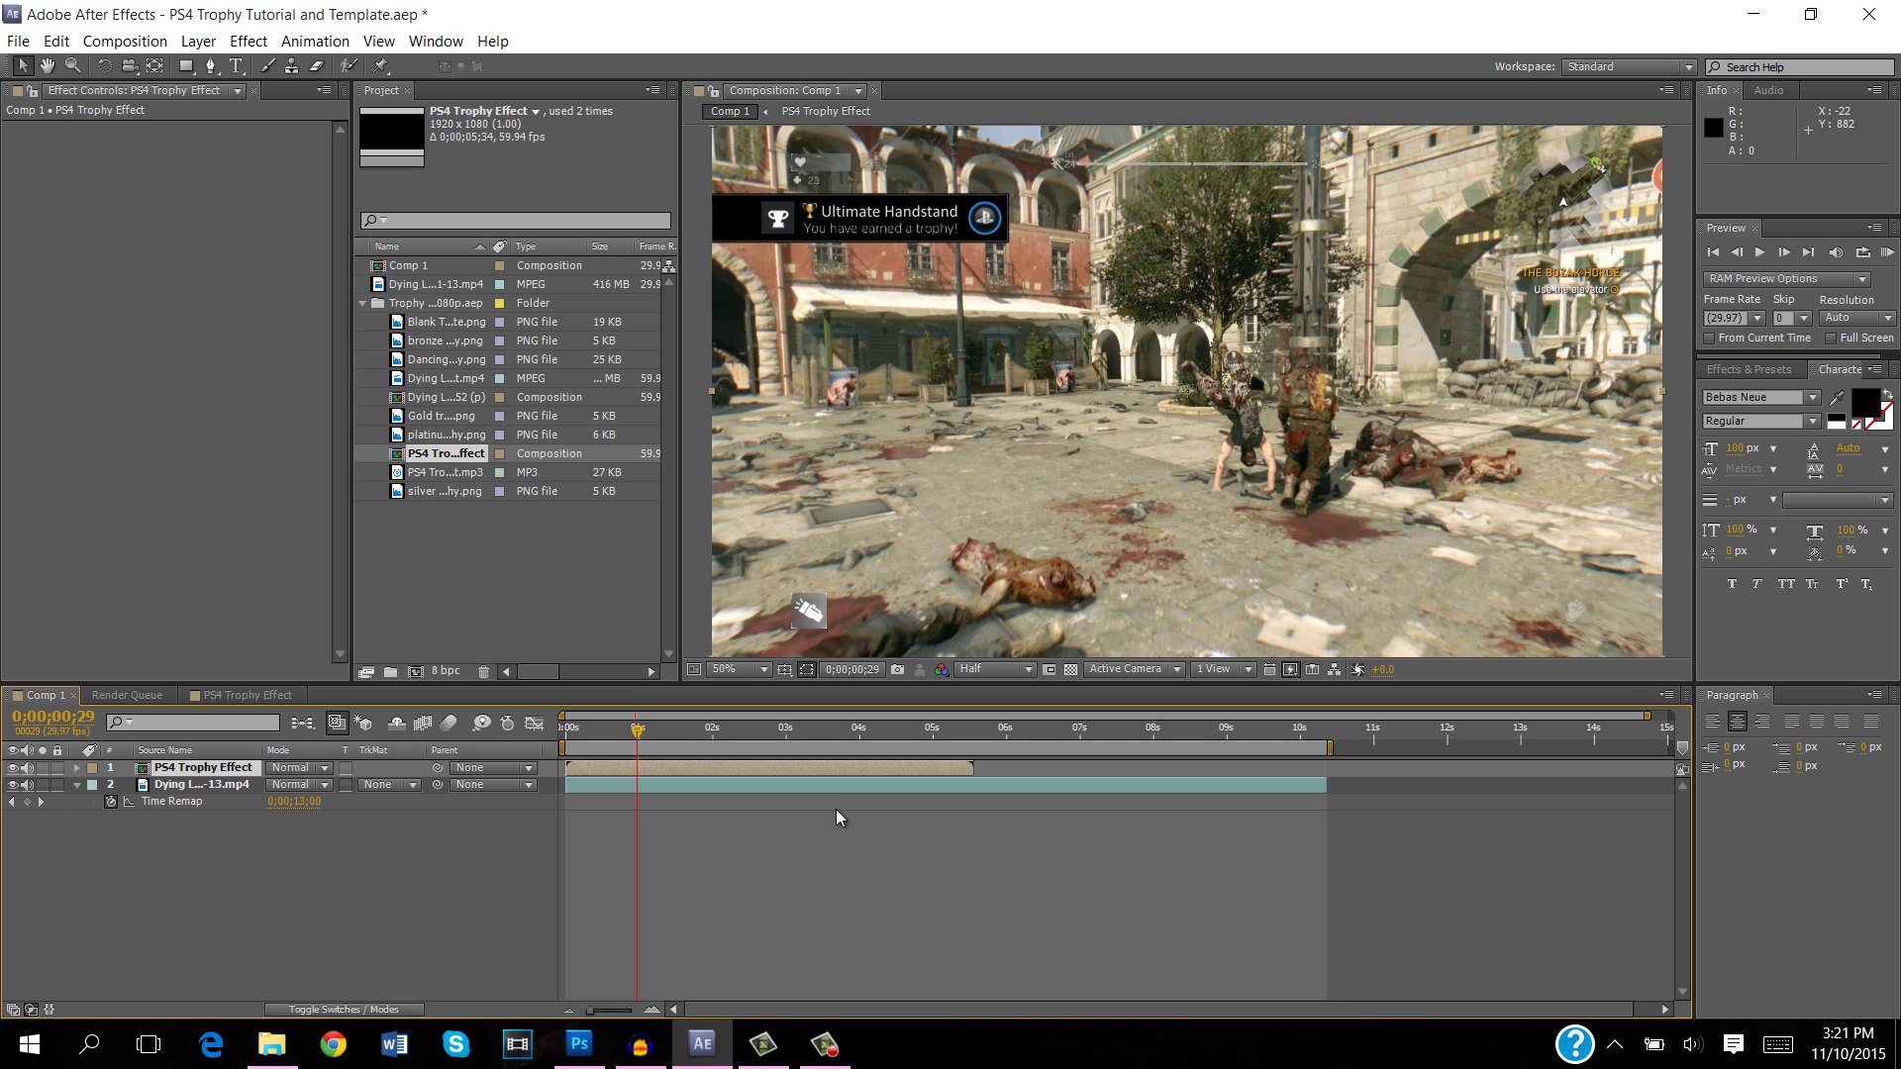
In Comp 1, time the trophy banner's entrance to about 1 second 18 frames.
{"action": "left_click", "coordinate": [211, 695]}
{"action": "left_click", "coordinate": [40, 695]}
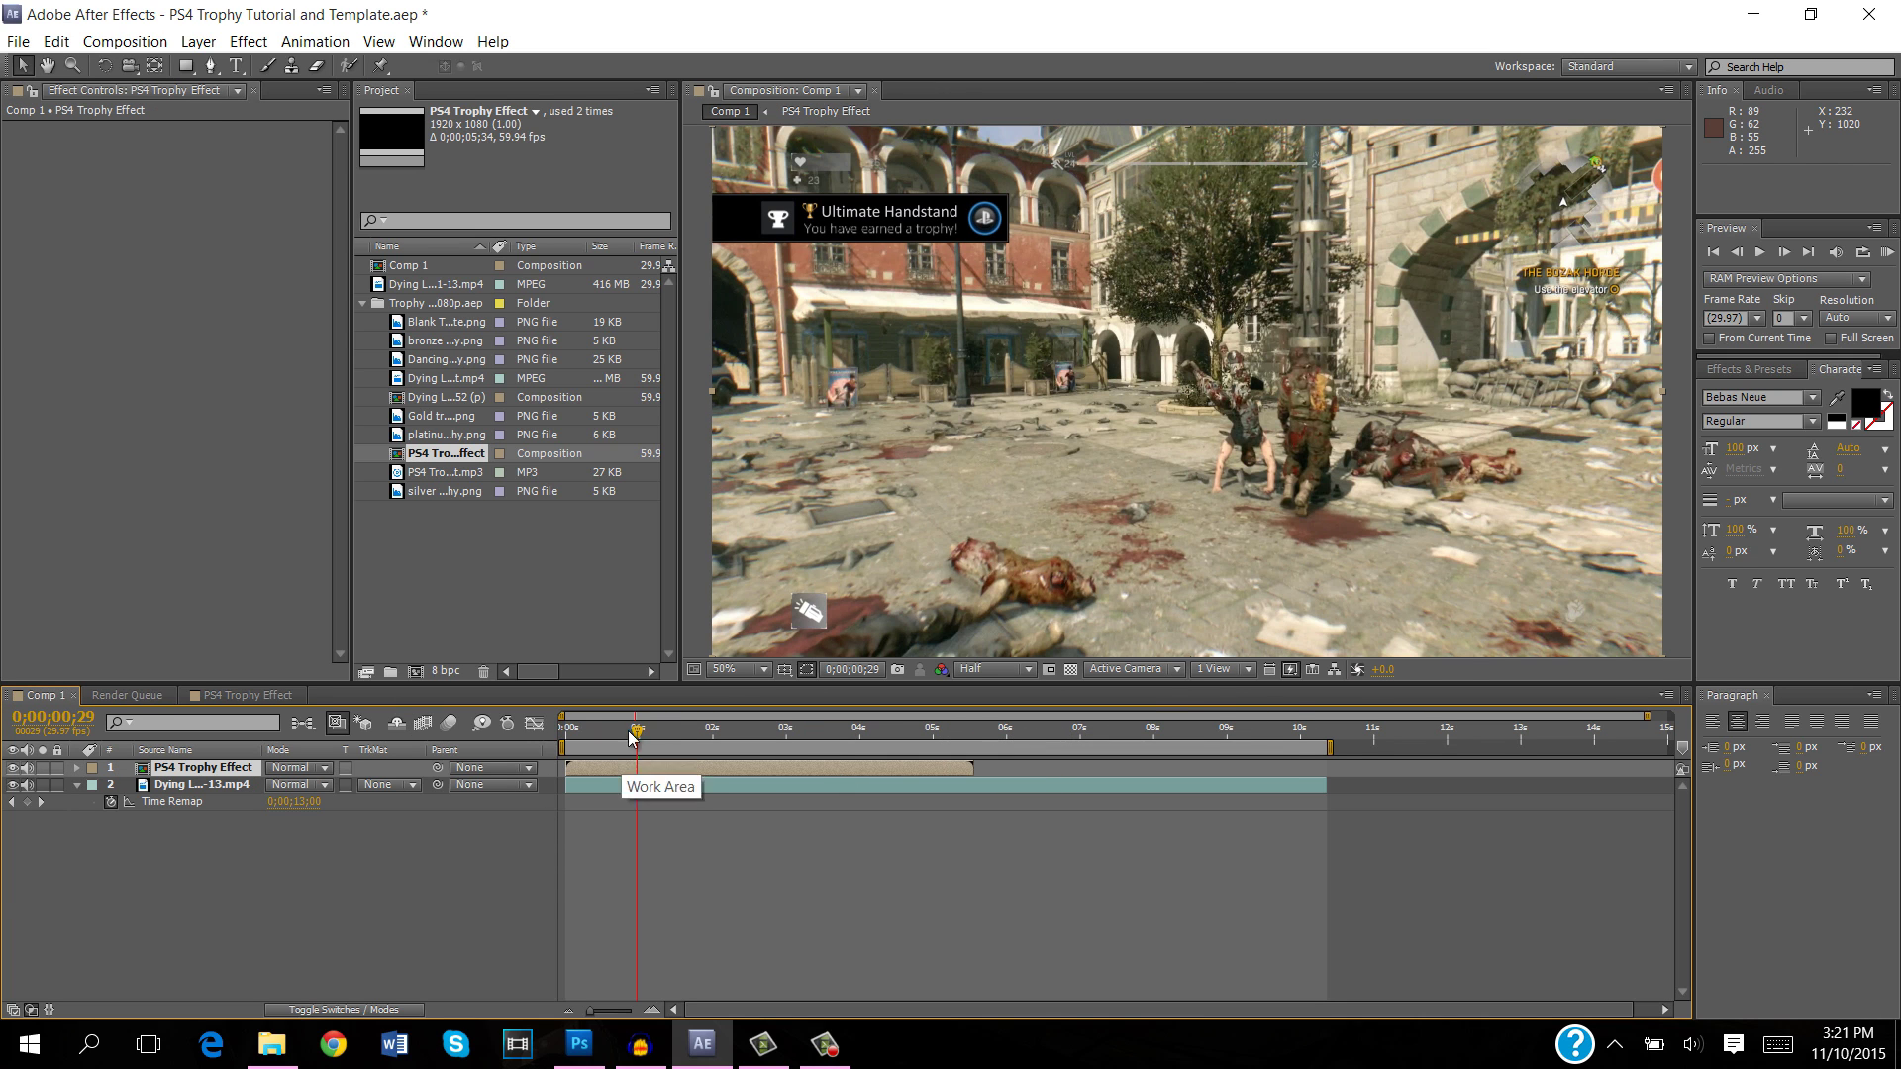
{"action": "left_click_drag", "start_coordinate": [591, 738], "coordinate": [859, 768]}
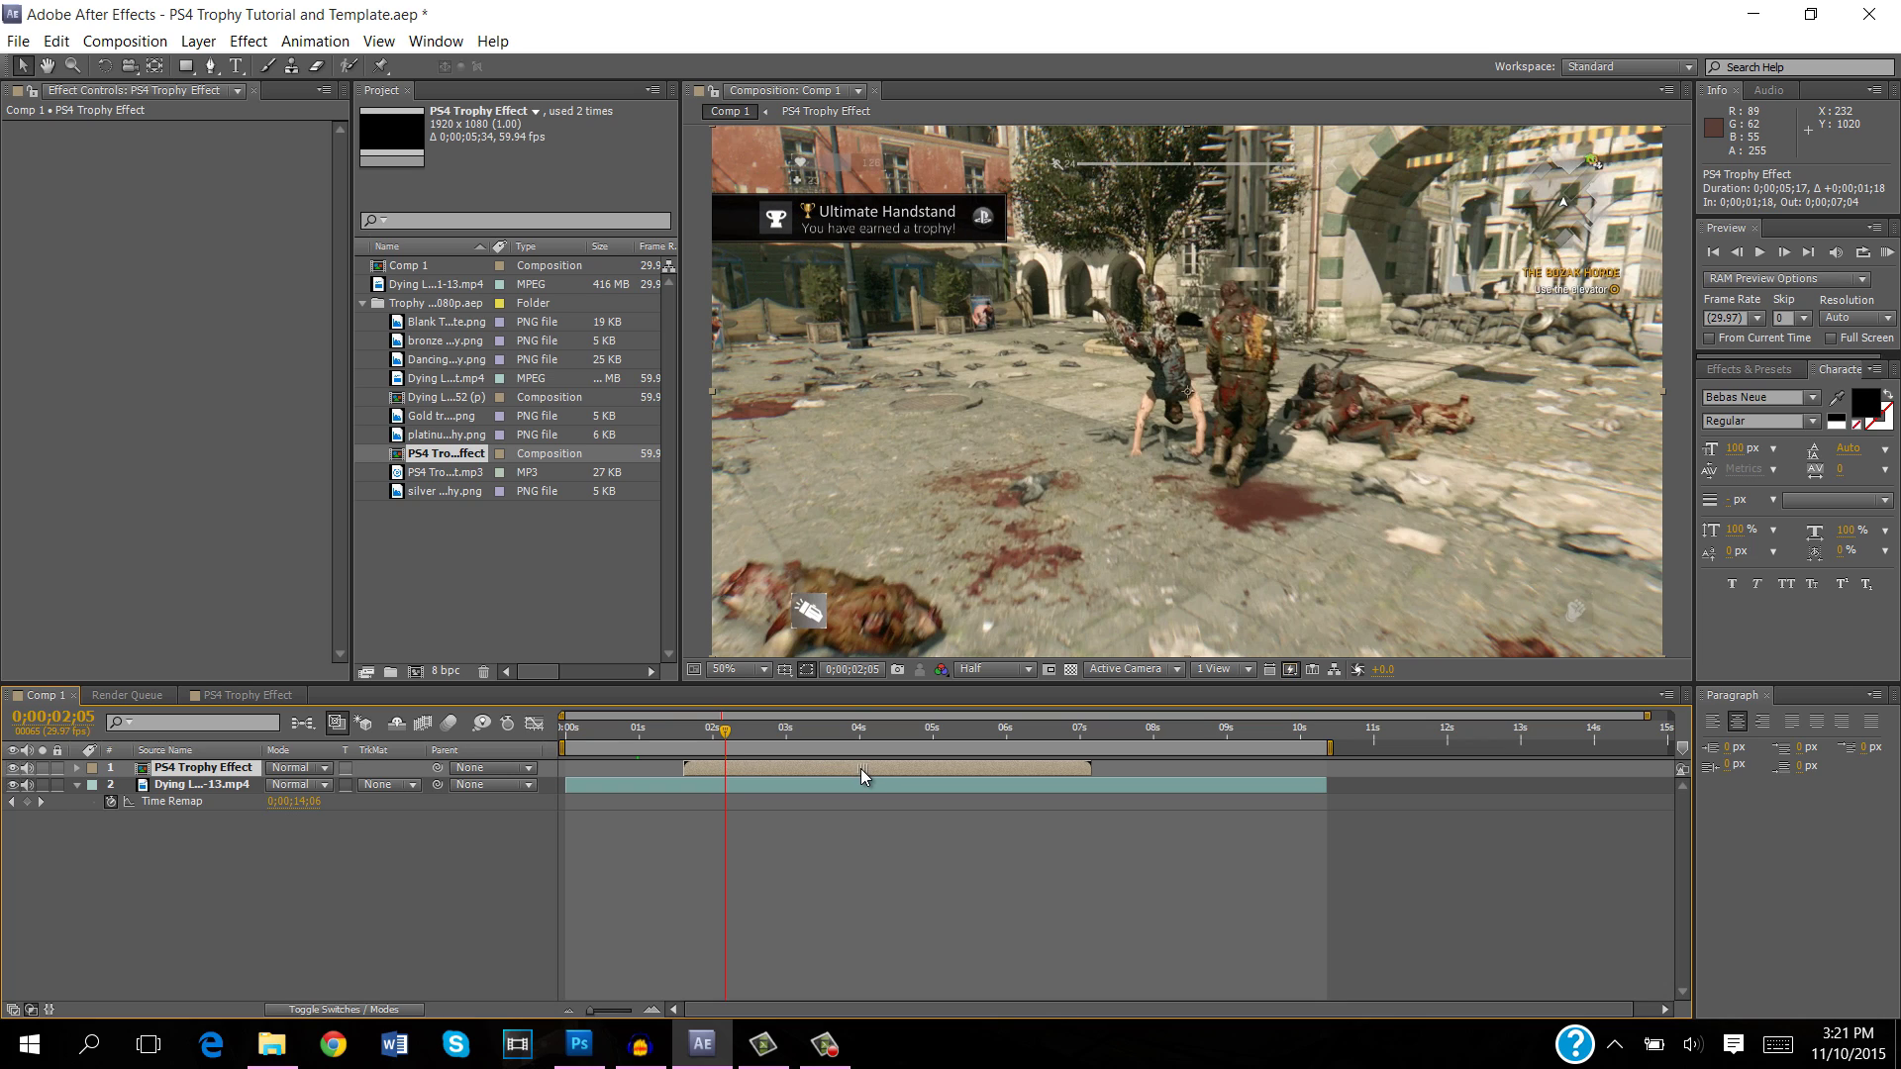
{"action": "left_click_drag", "start_coordinate": [738, 737], "coordinate": [621, 733]}
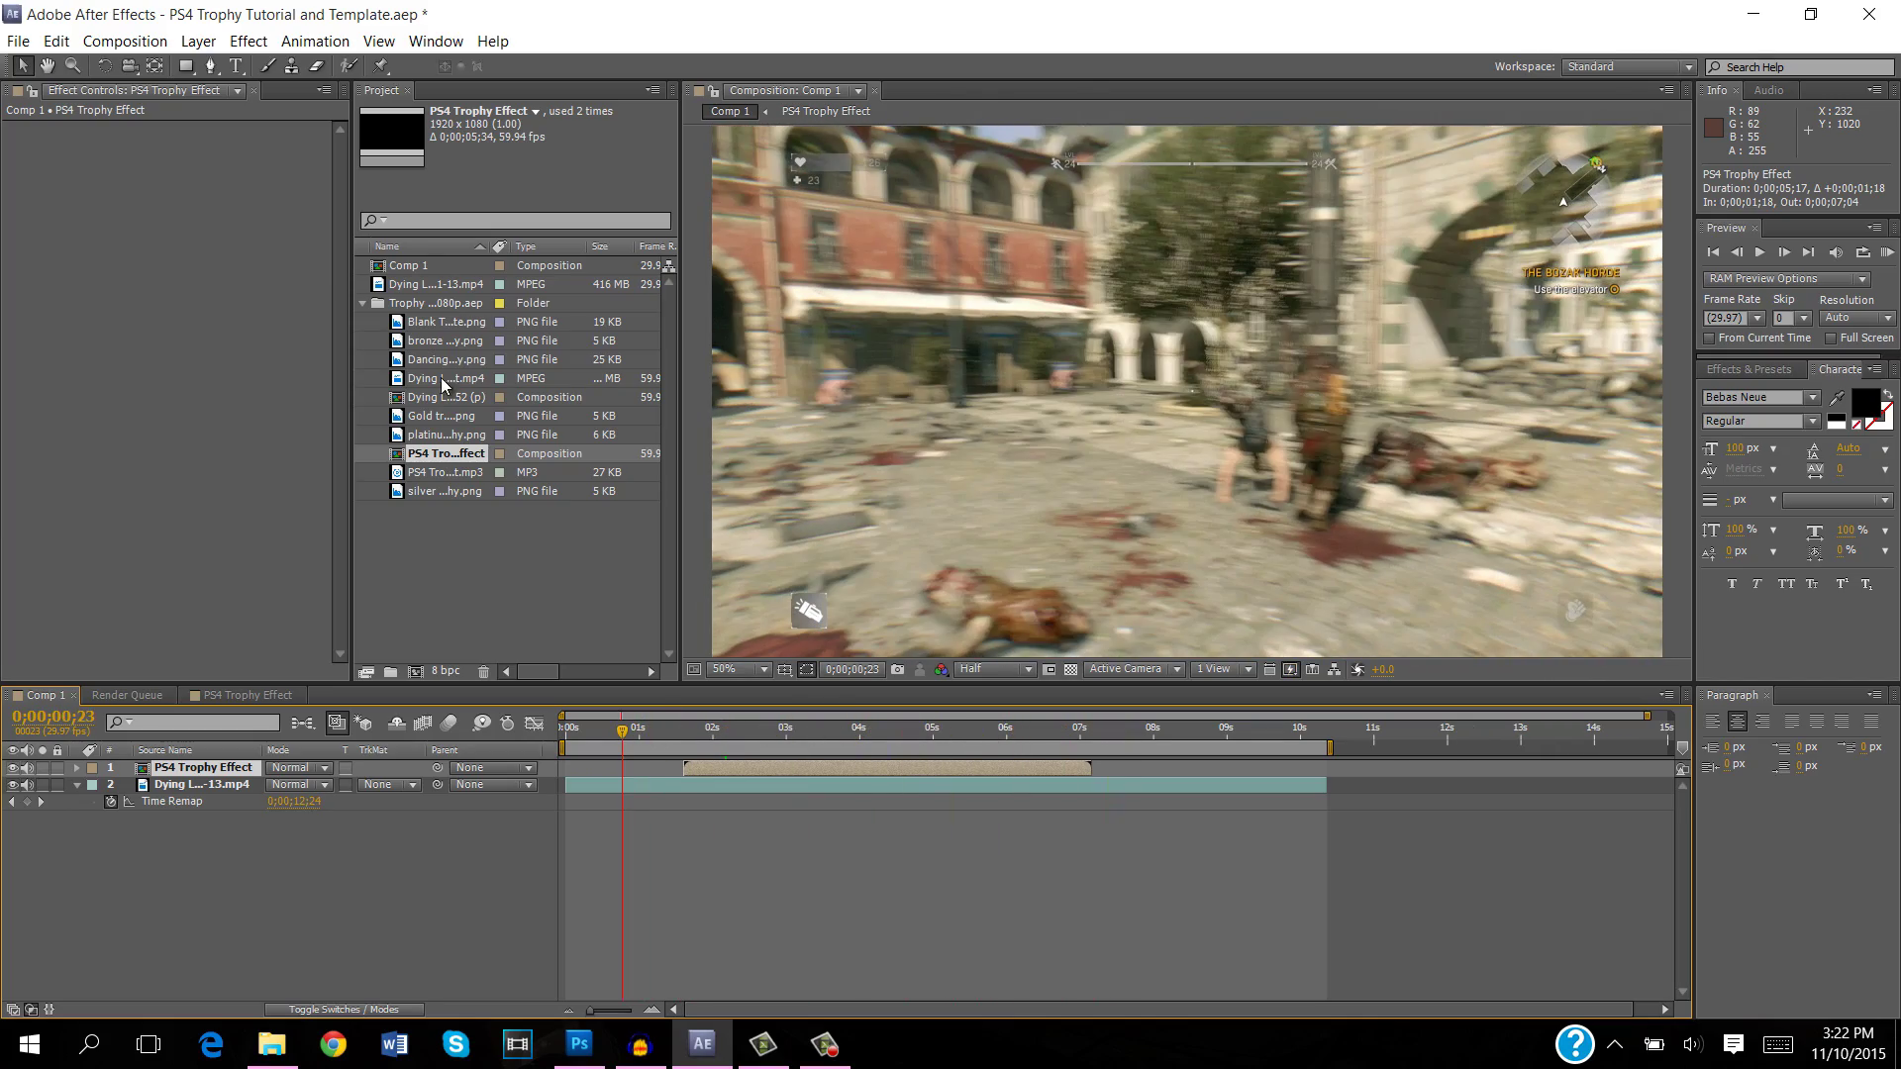
{"action": "left_click", "coordinate": [125, 41]}
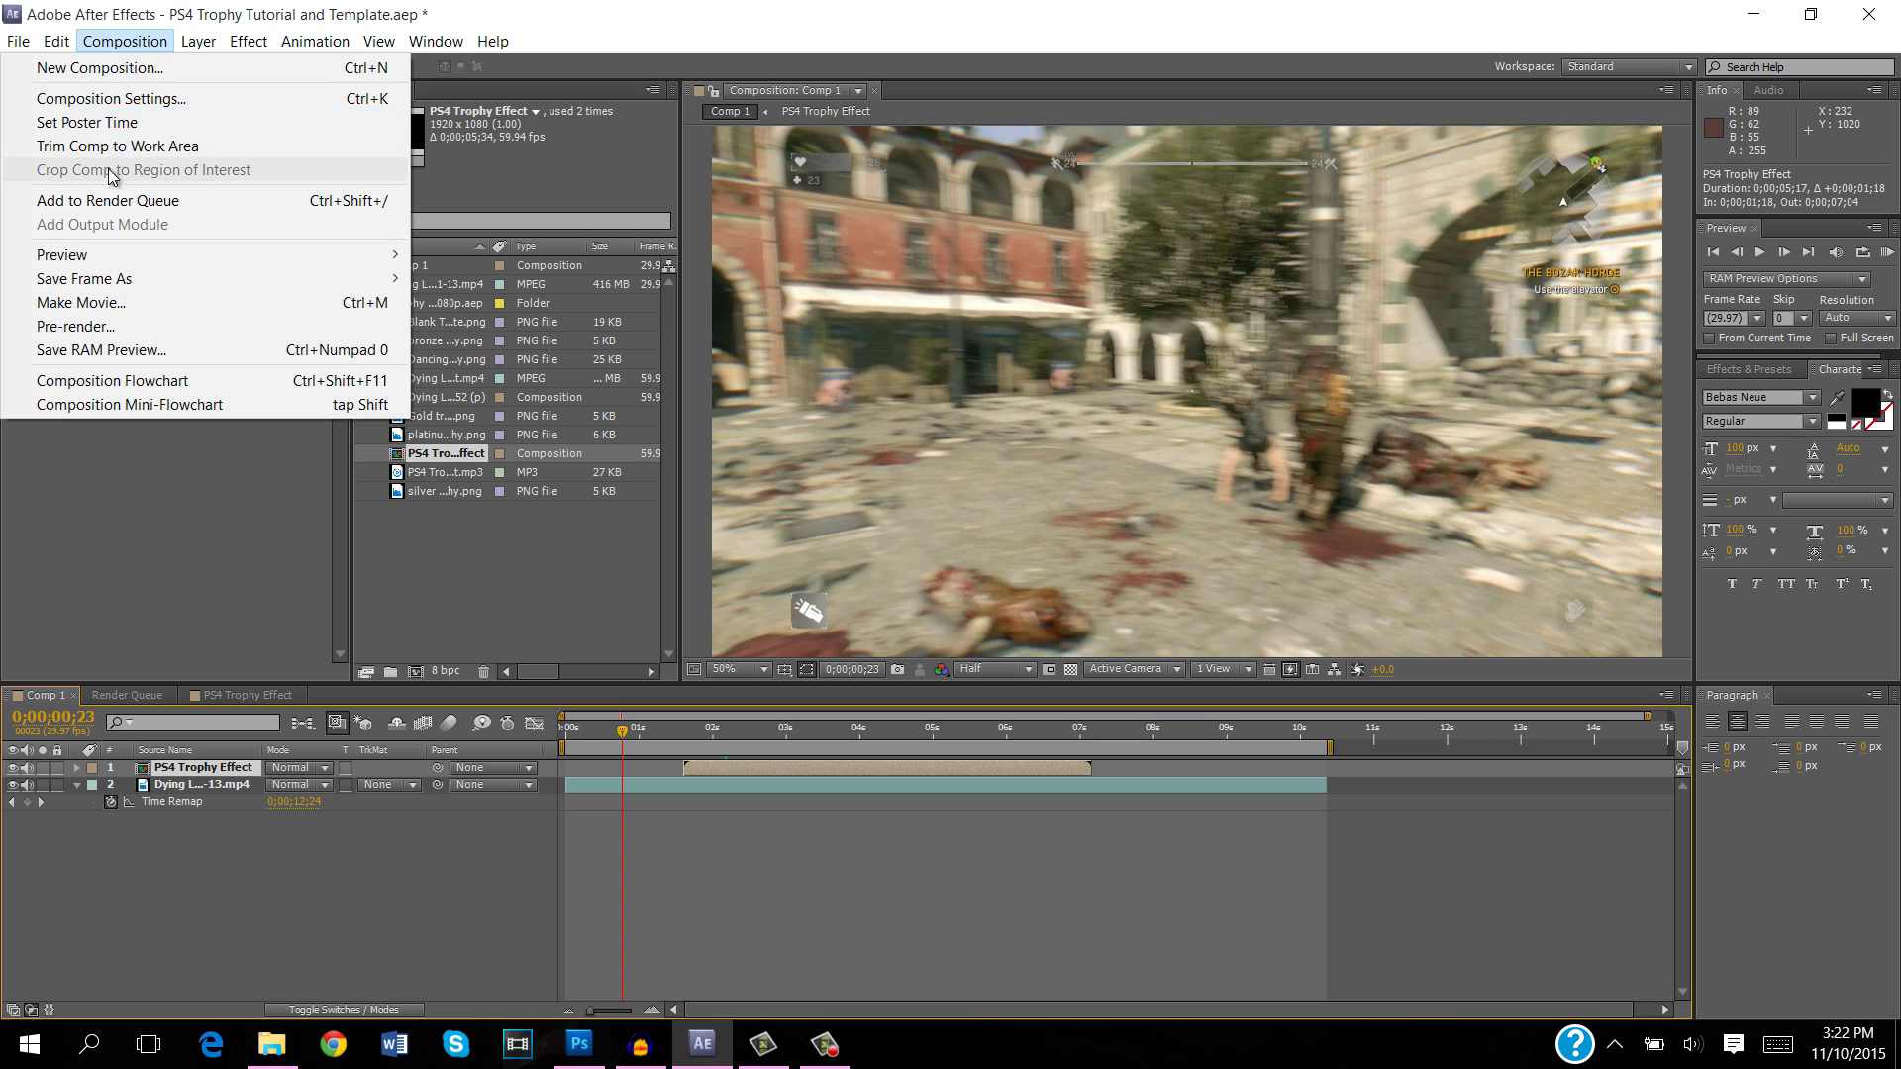
Add Comp 1 to the Render Queue with H.264 output format and audio enabled.
{"action": "left_click", "coordinate": [184, 201]}
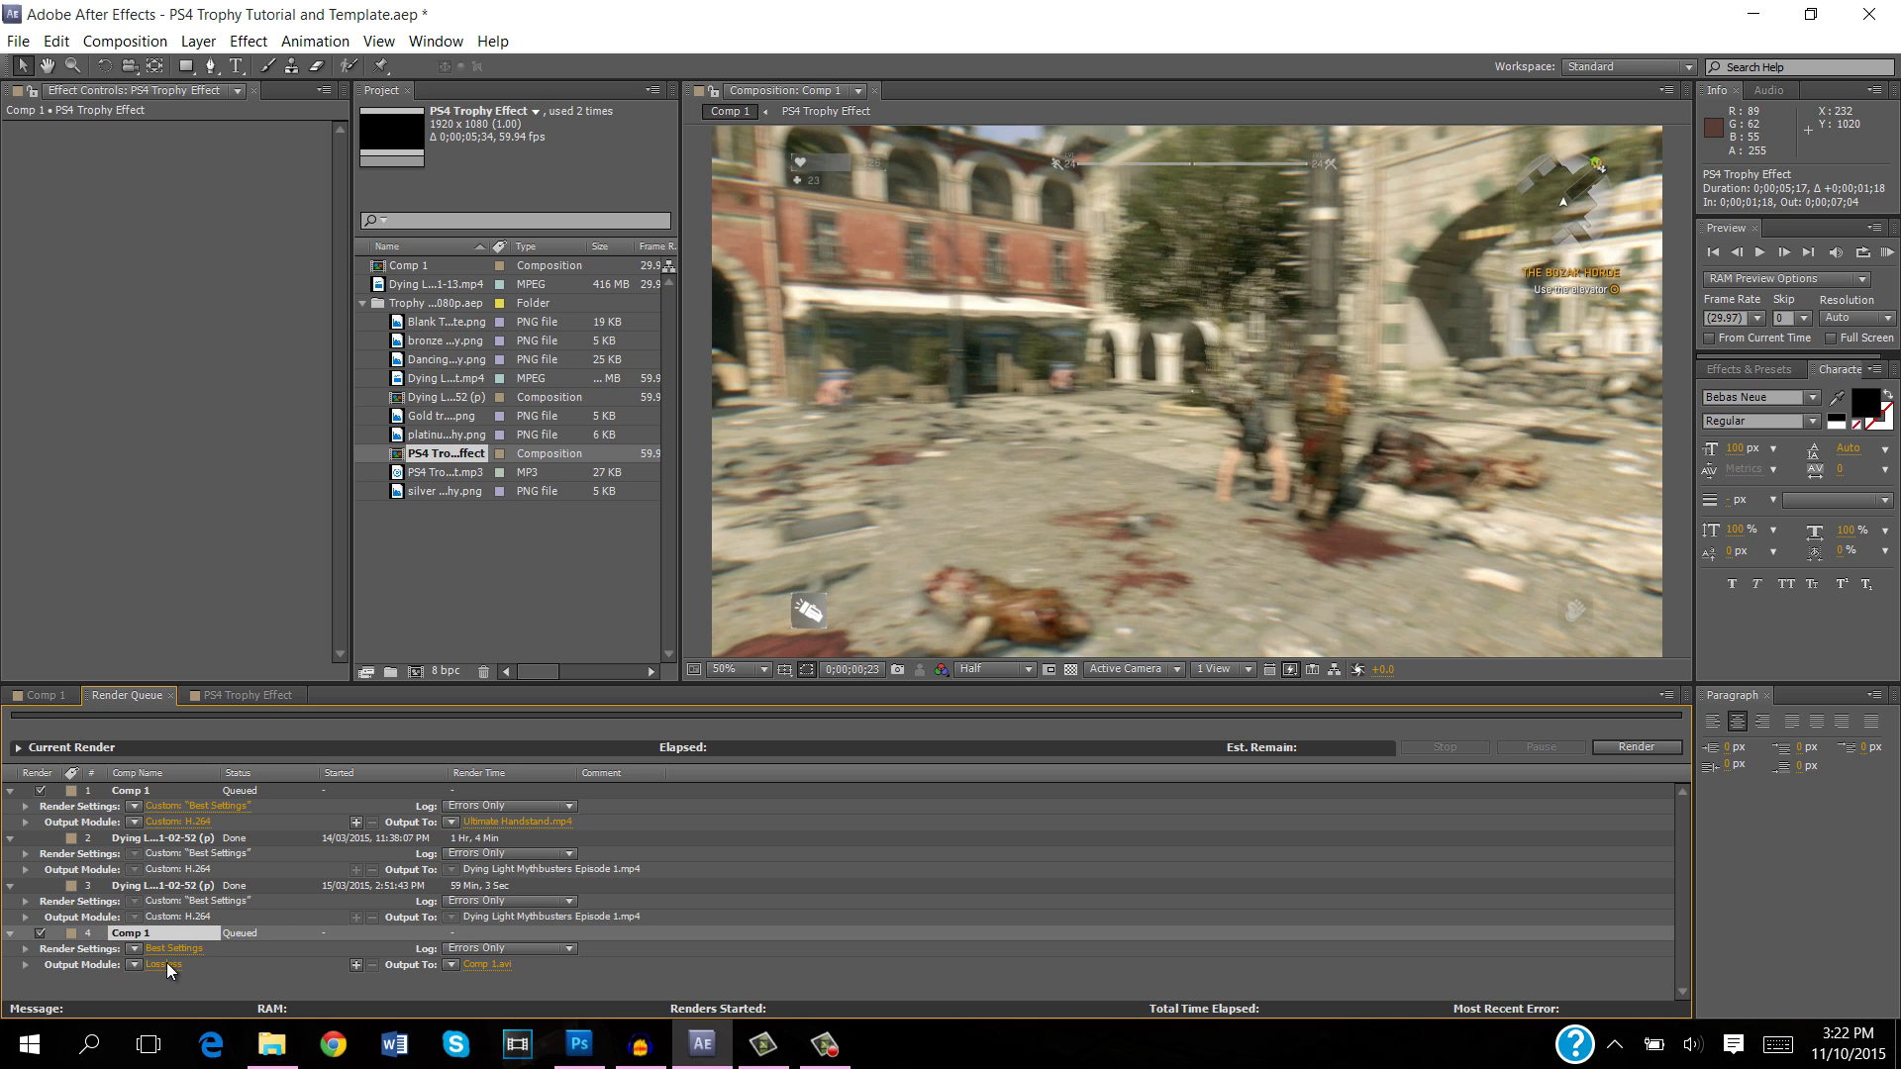
{"action": "left_click", "coordinate": [167, 965]}
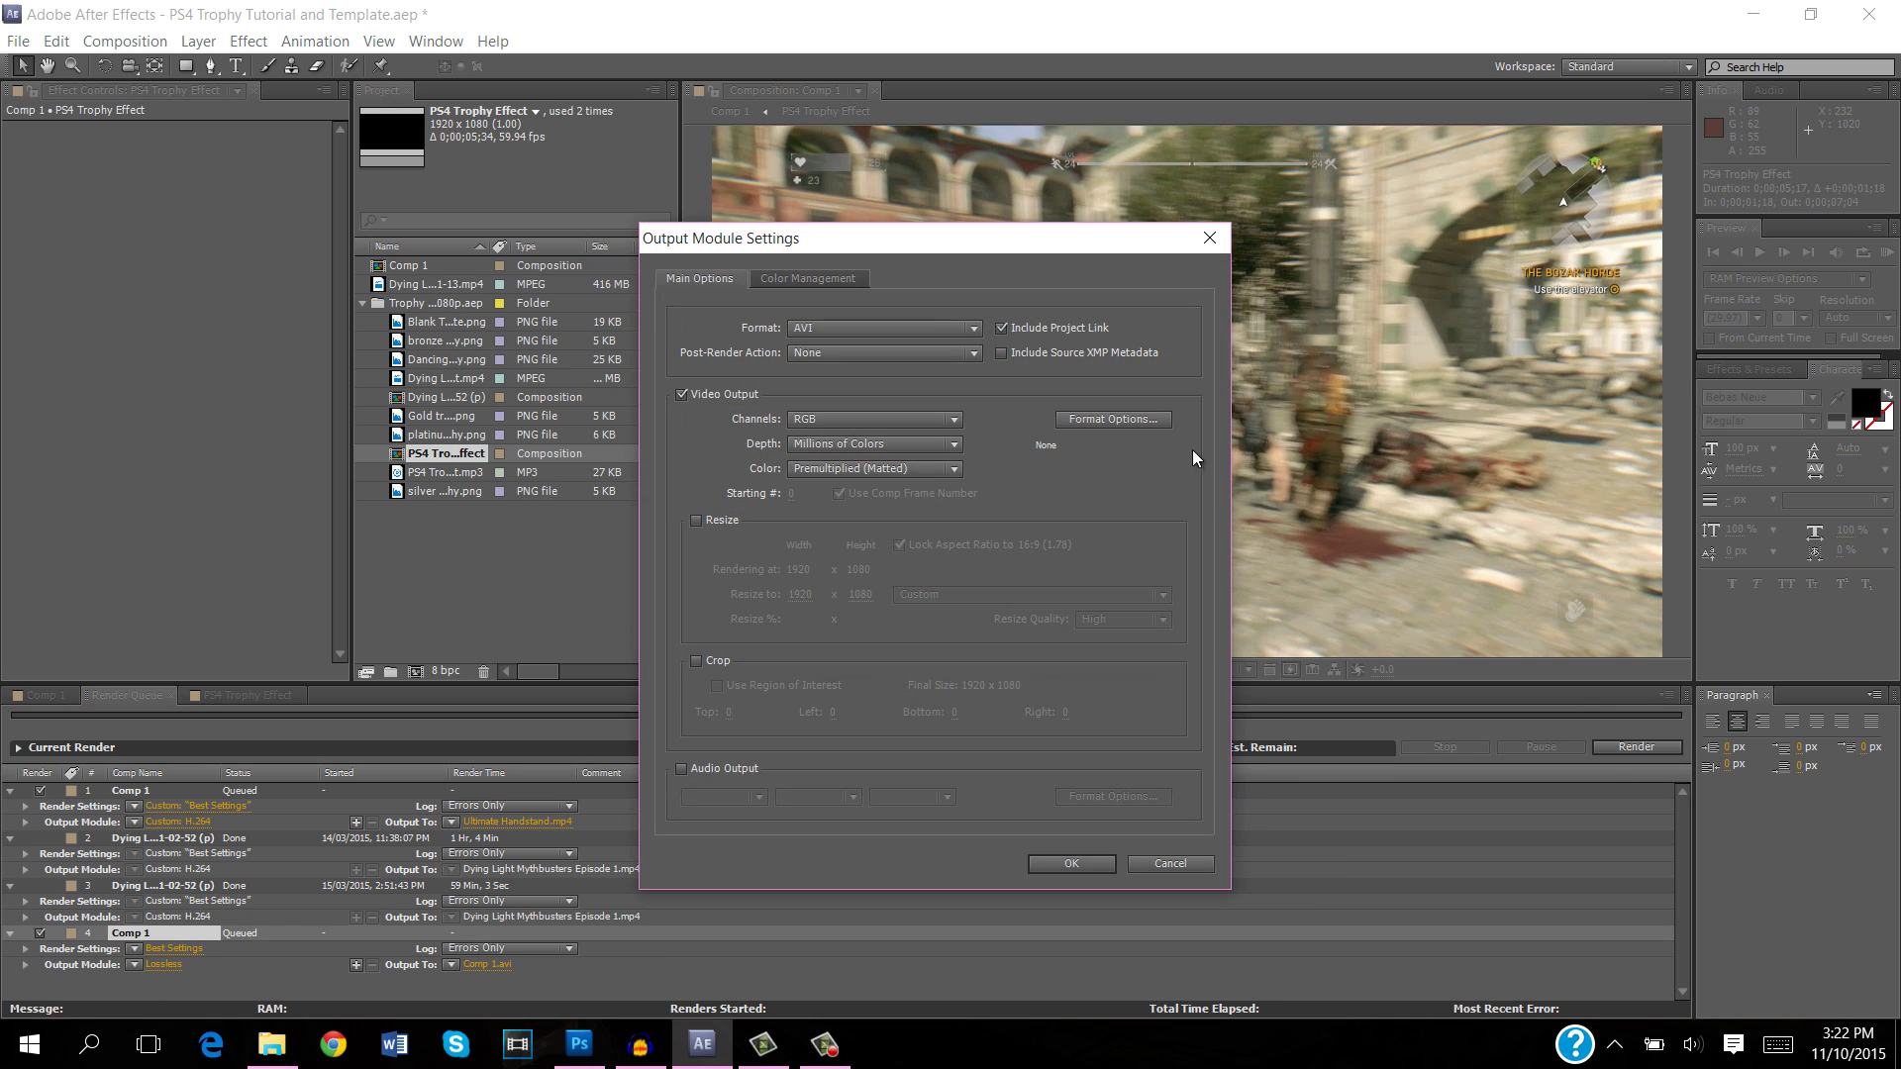
{"action": "left_click", "coordinate": [956, 328]}
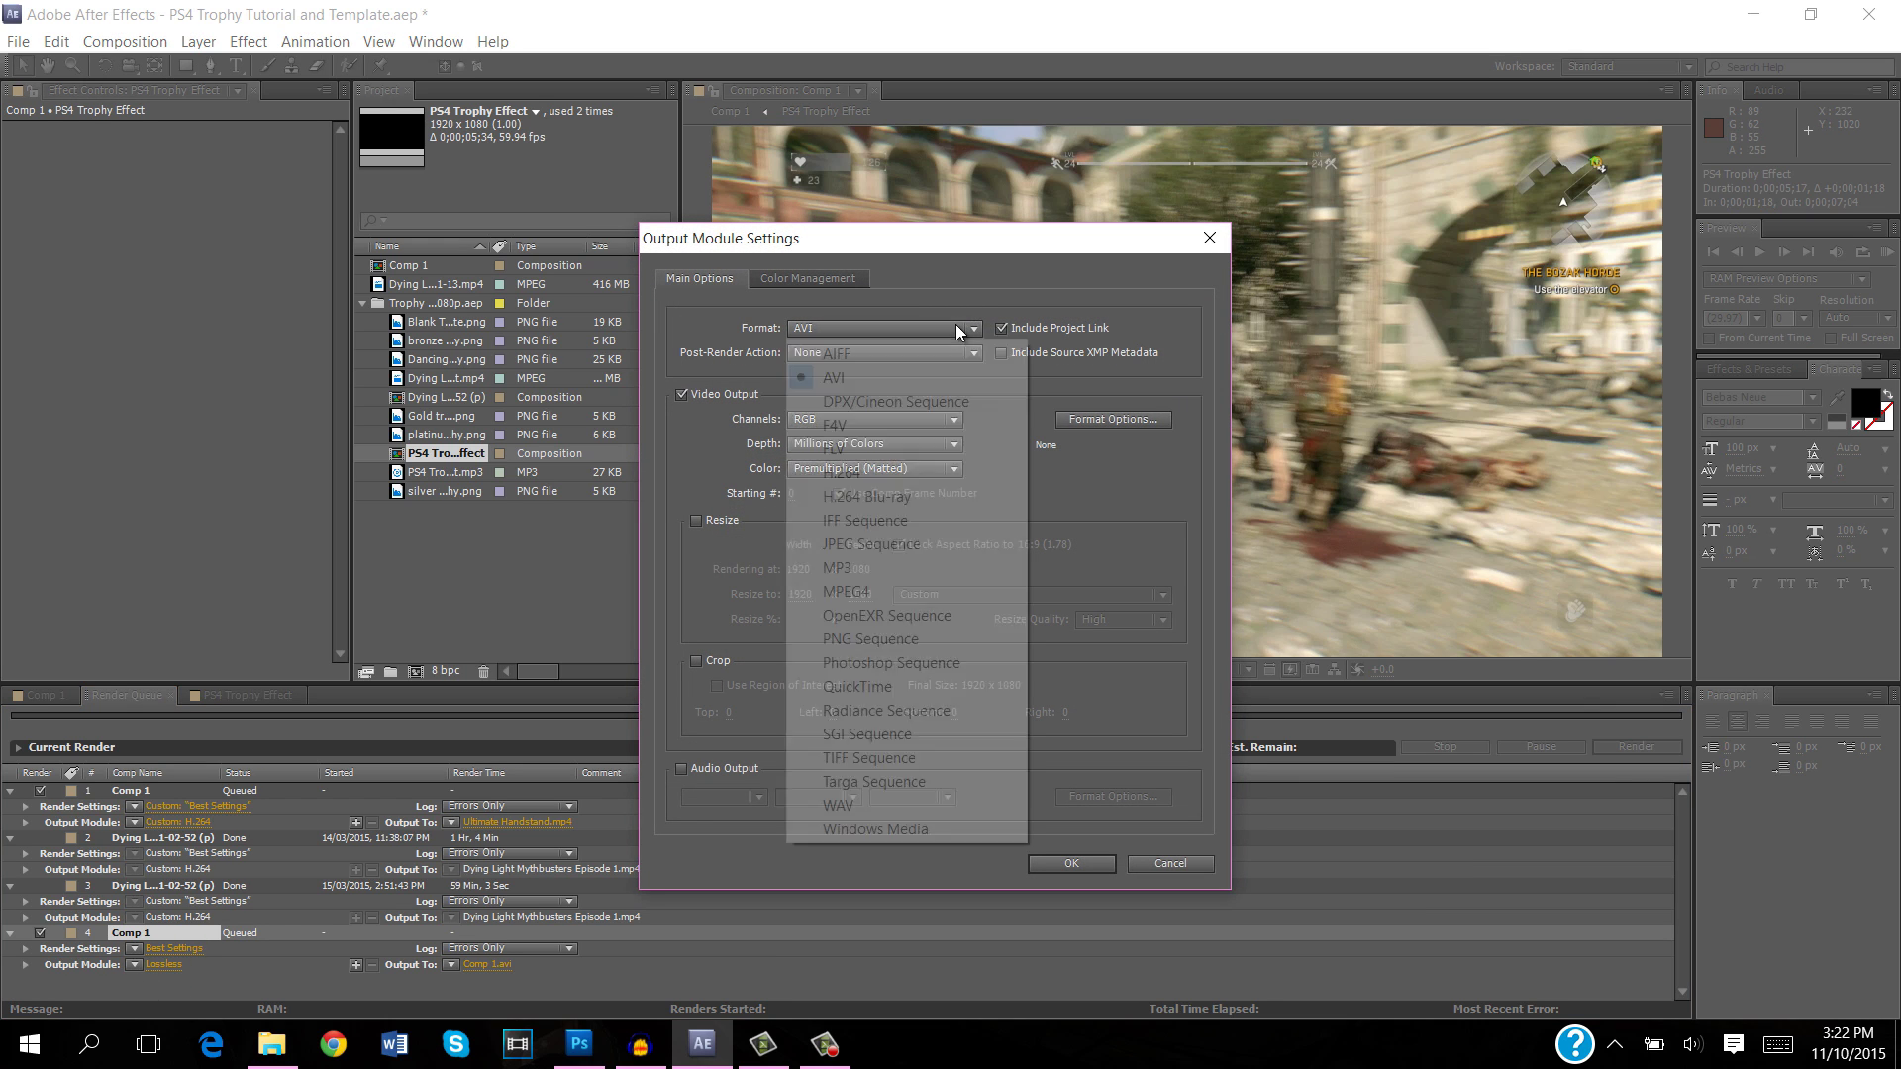
{"action": "left_click", "coordinate": [883, 471]}
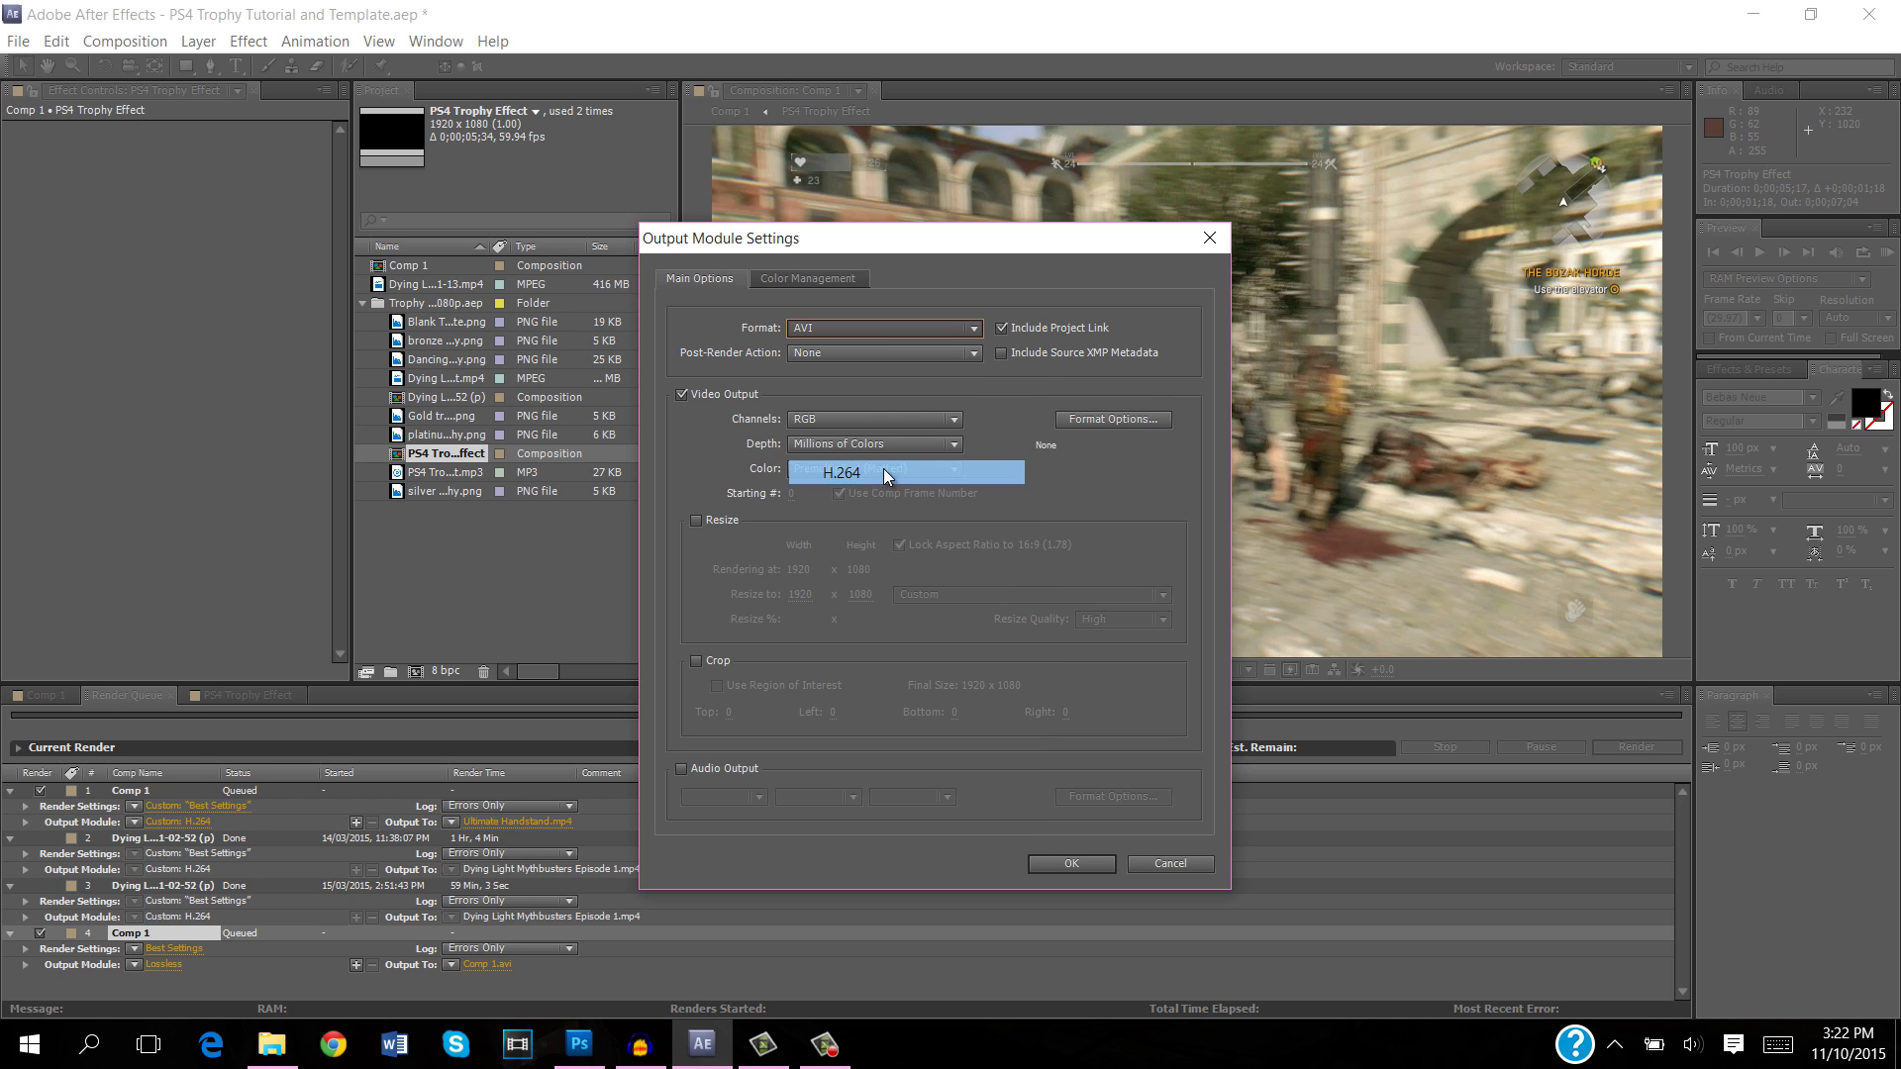
{"action": "left_click", "coordinate": [683, 770]}
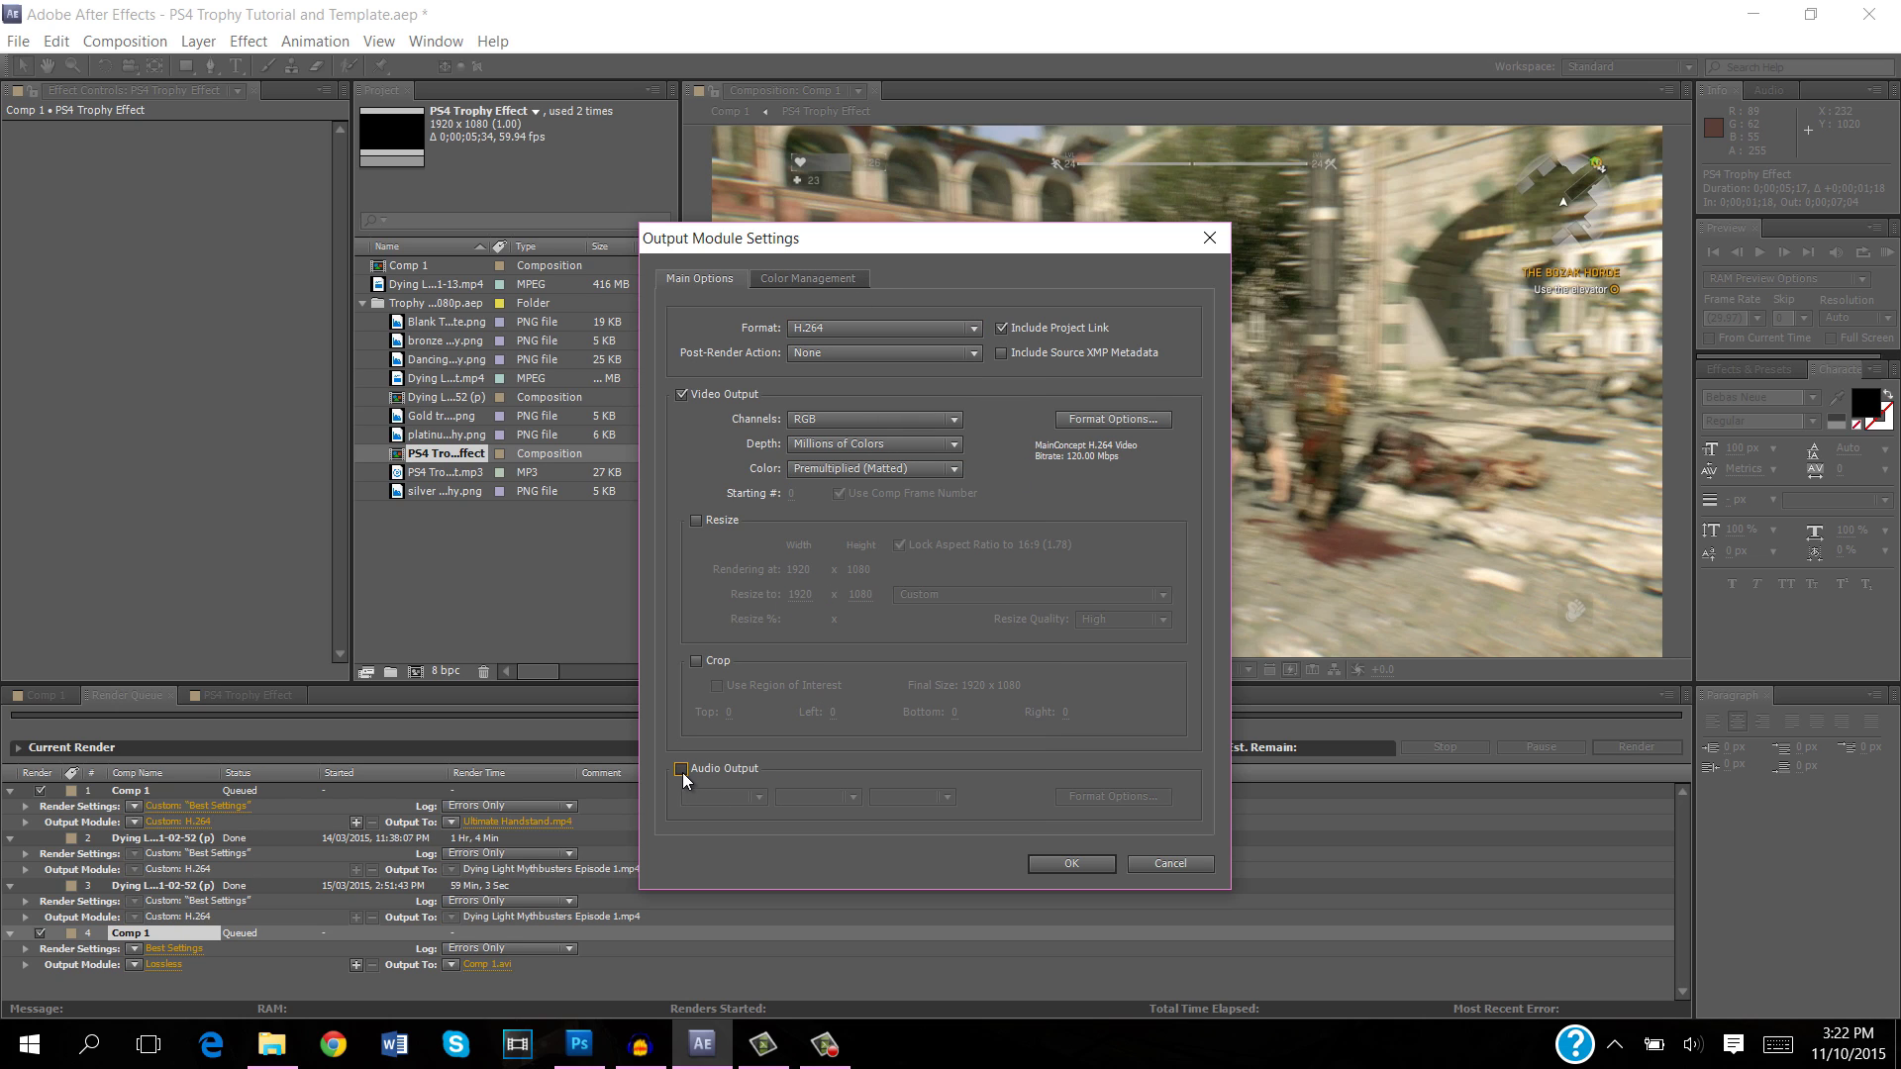
{"action": "left_click", "coordinate": [1077, 859]}
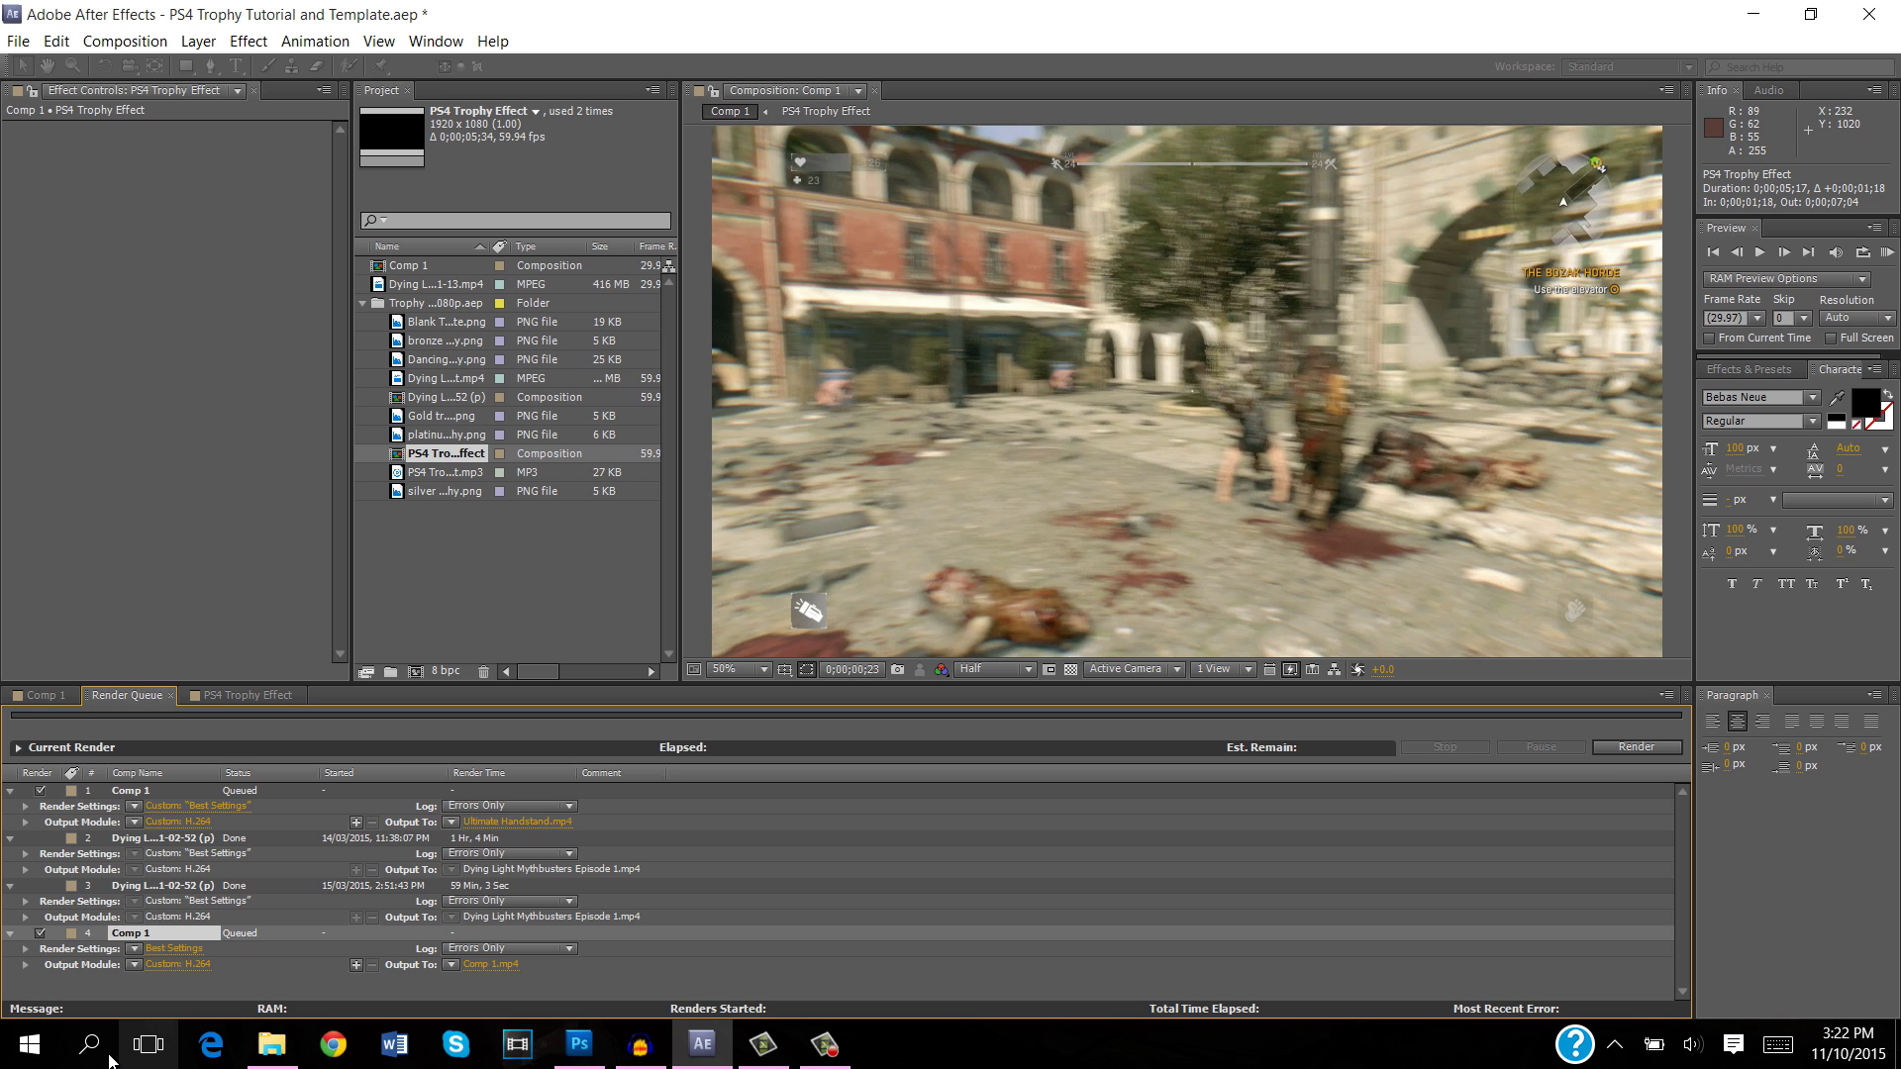
Keep Comp 1.mp4 as the output file and minimize After Effects.
{"action": "left_click", "coordinate": [490, 964]}
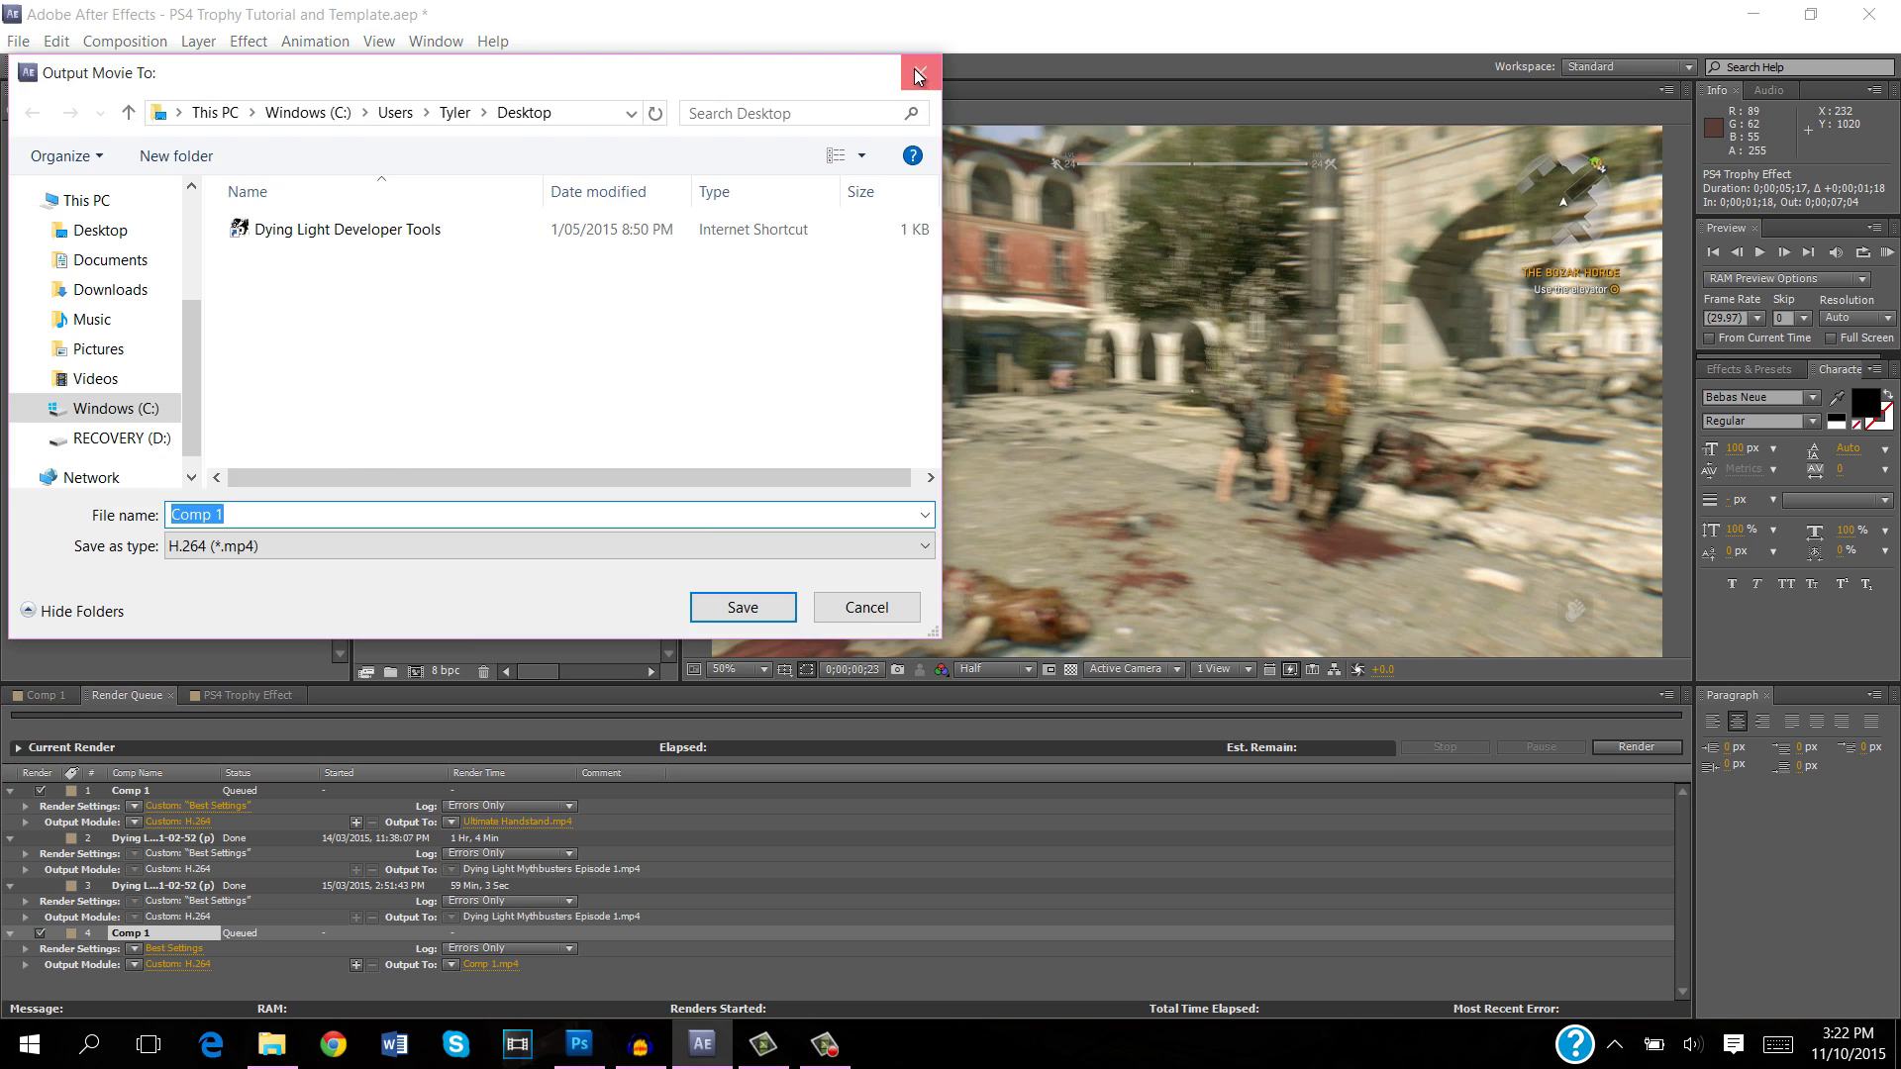
{"action": "key", "text": "Escape"}
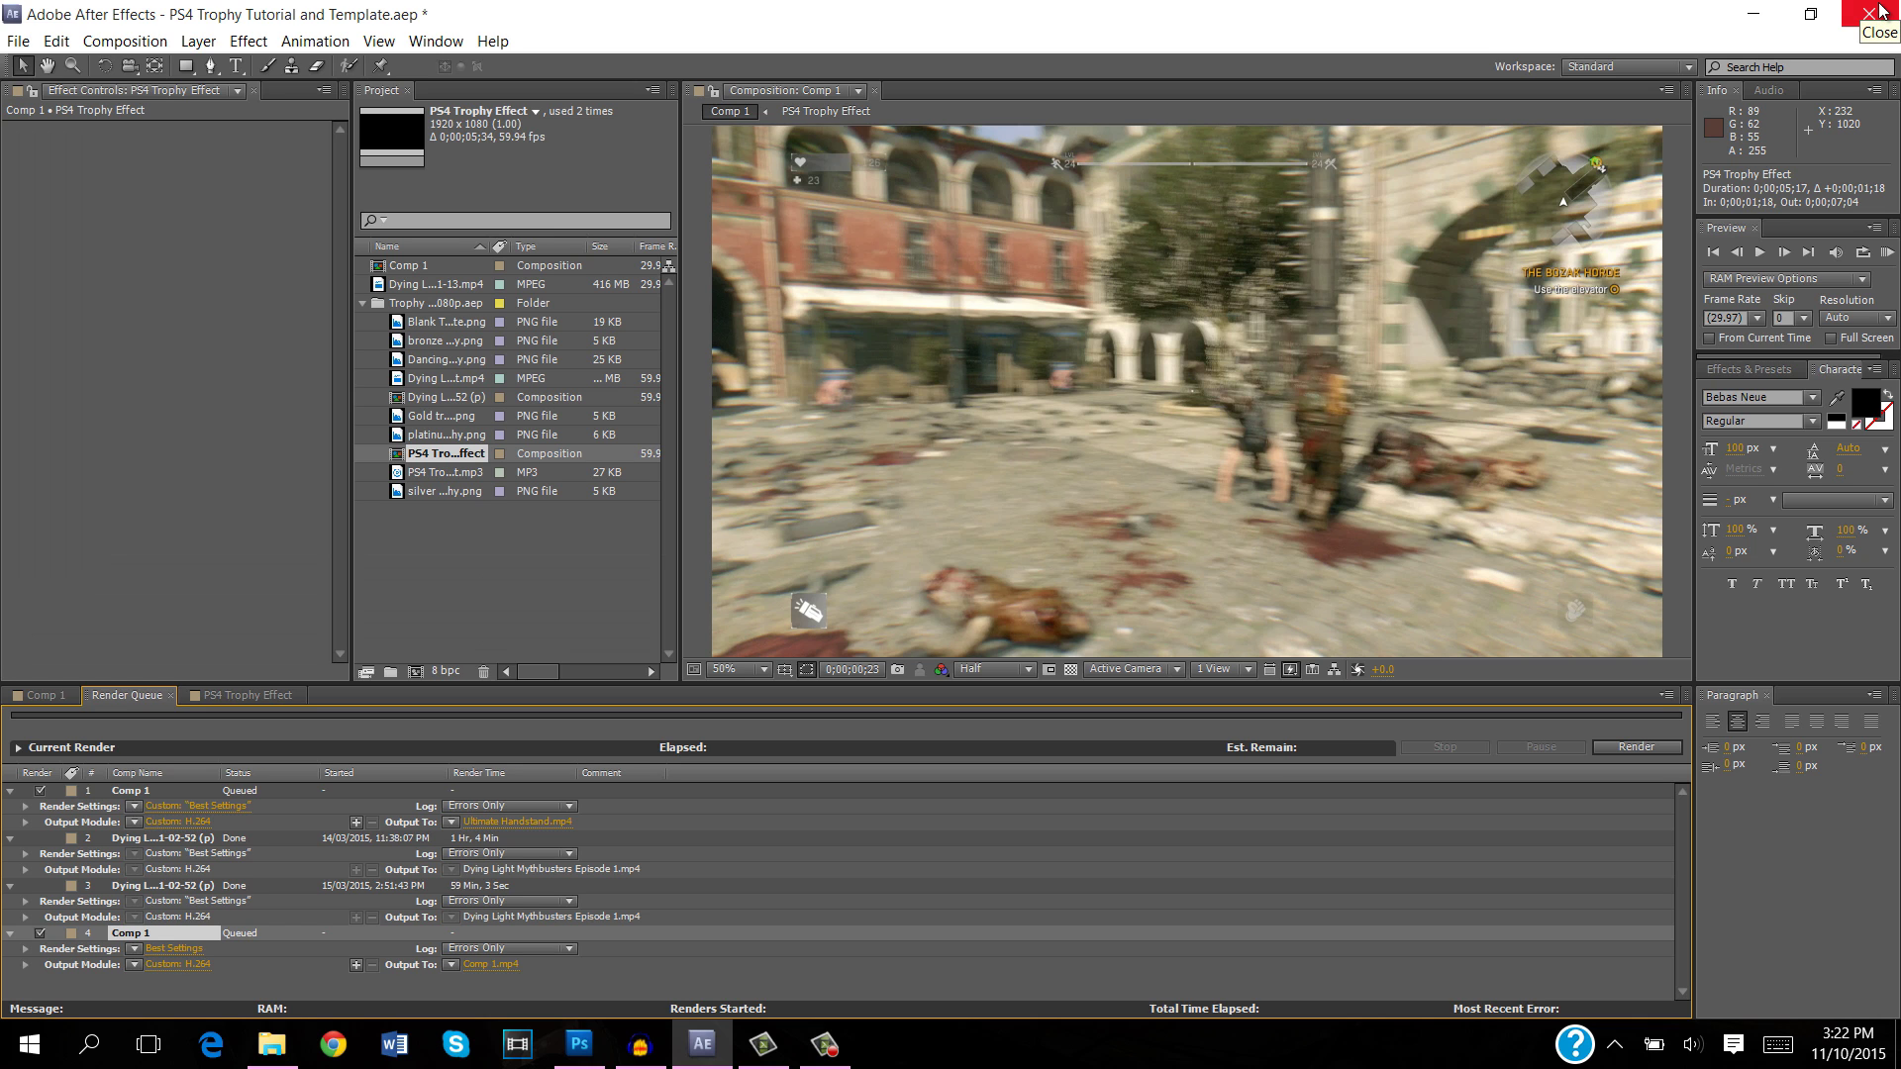
{"action": "left_click", "coordinate": [1753, 13]}
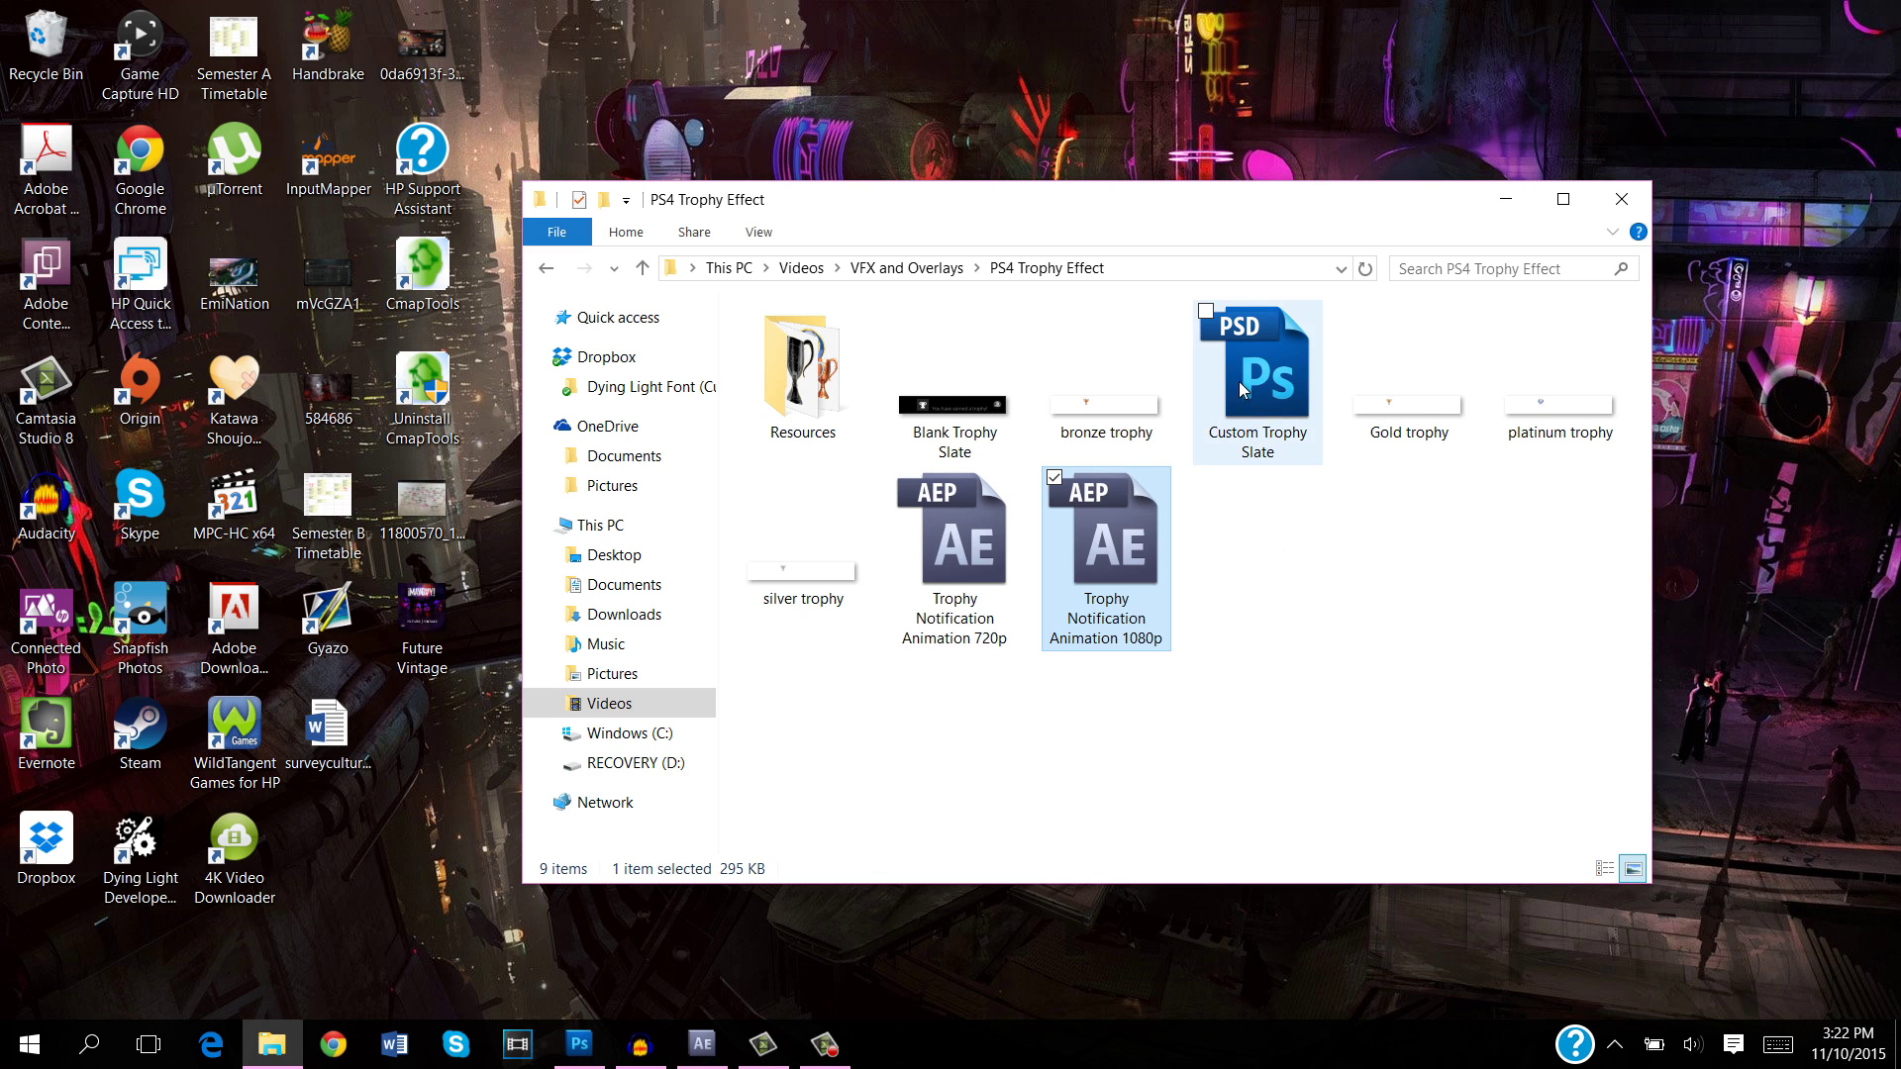
Switch from the PS4 Trophy Effect folder to Custom Trophy Slate.psd in Photoshop.
{"action": "left_click", "coordinate": [1254, 495]}
{"action": "left_click", "coordinate": [1284, 620]}
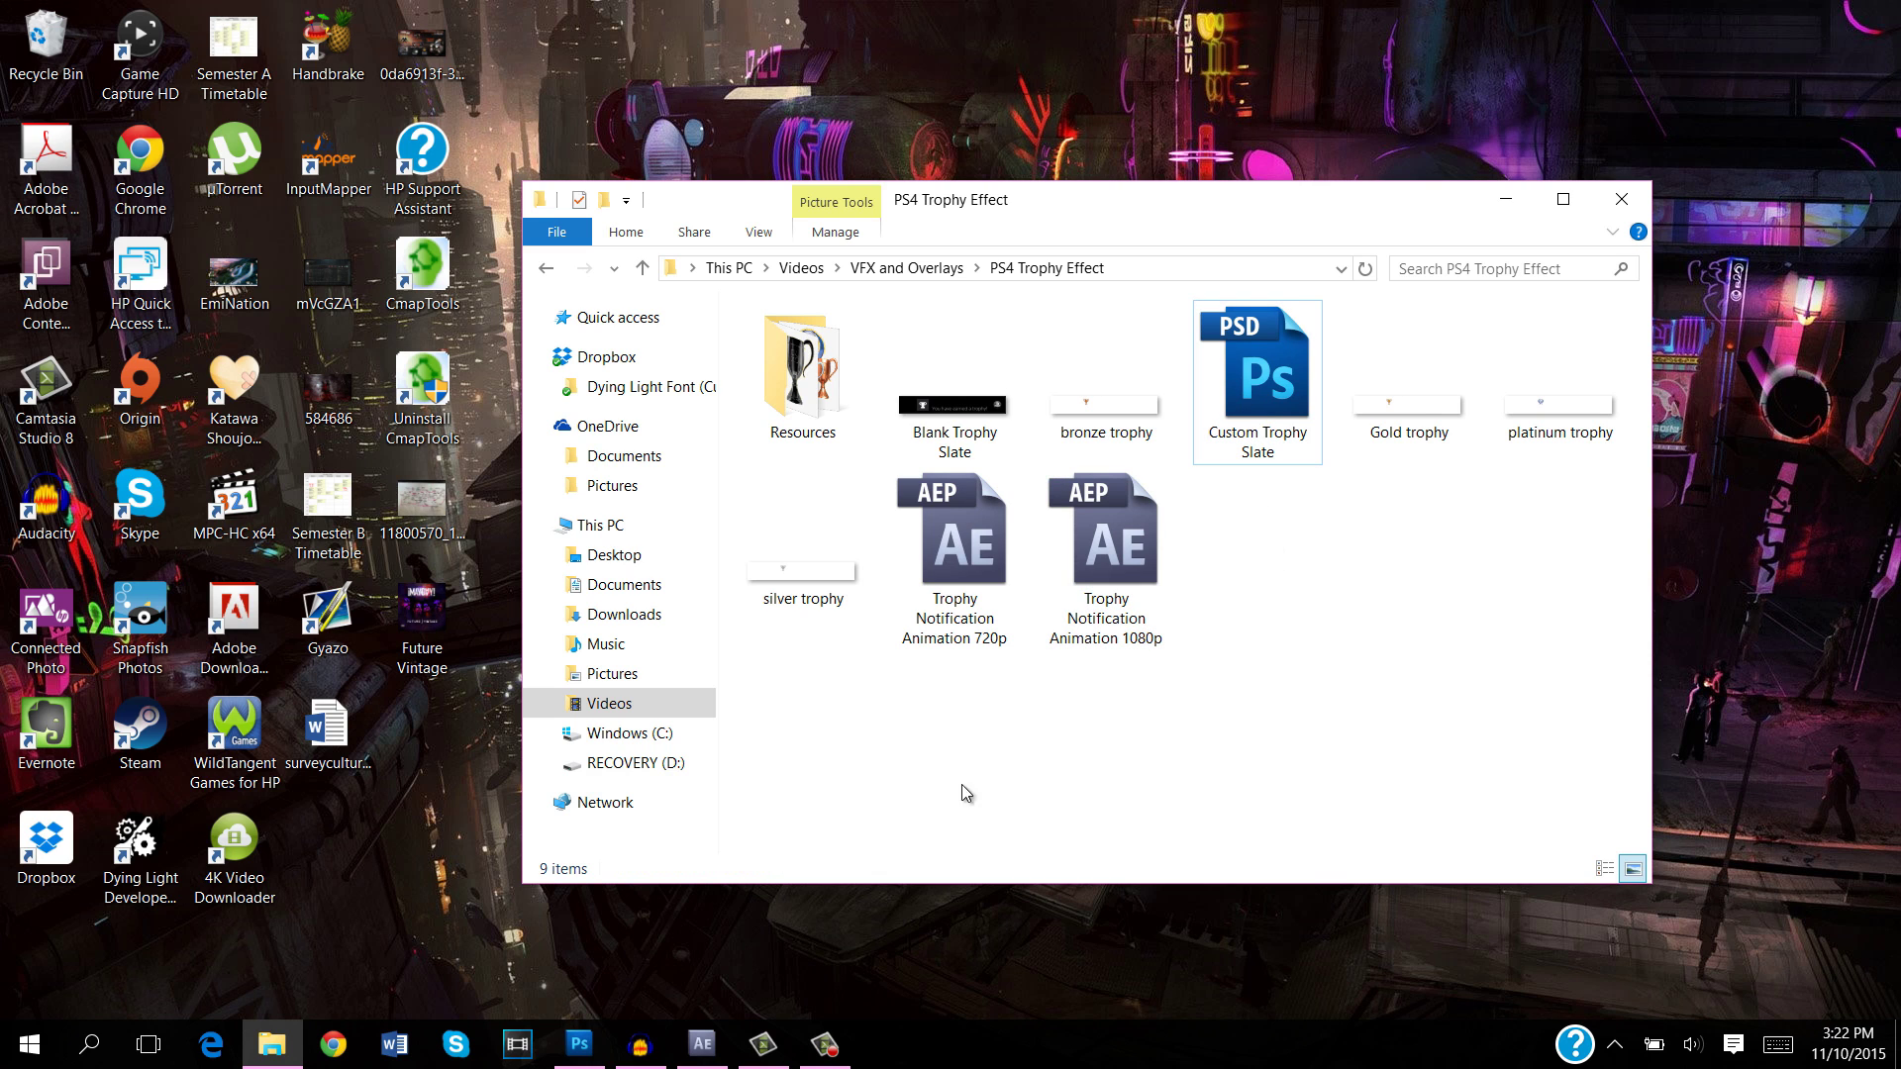
{"action": "left_click", "coordinate": [580, 1041]}
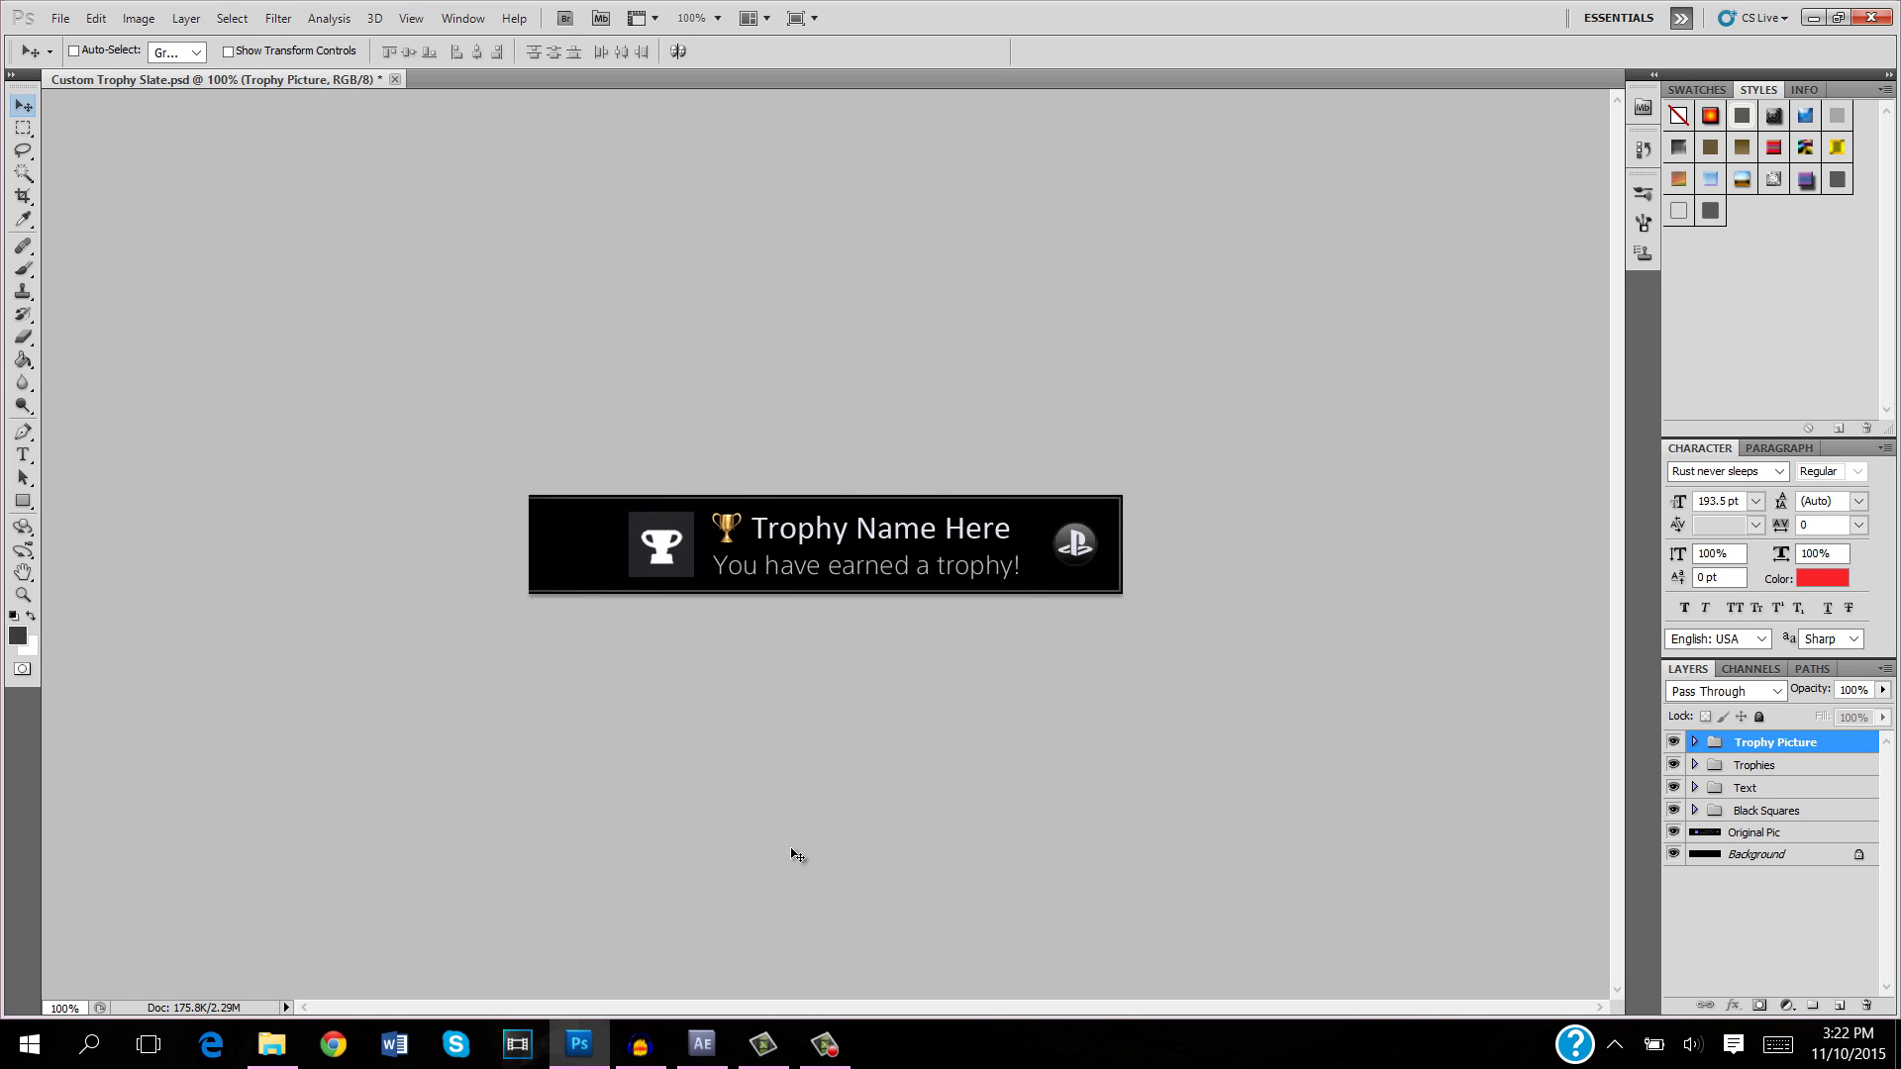
{"action": "left_click", "coordinate": [1674, 742]}
{"action": "left_click", "coordinate": [1674, 743]}
{"action": "left_click", "coordinate": [1676, 744]}
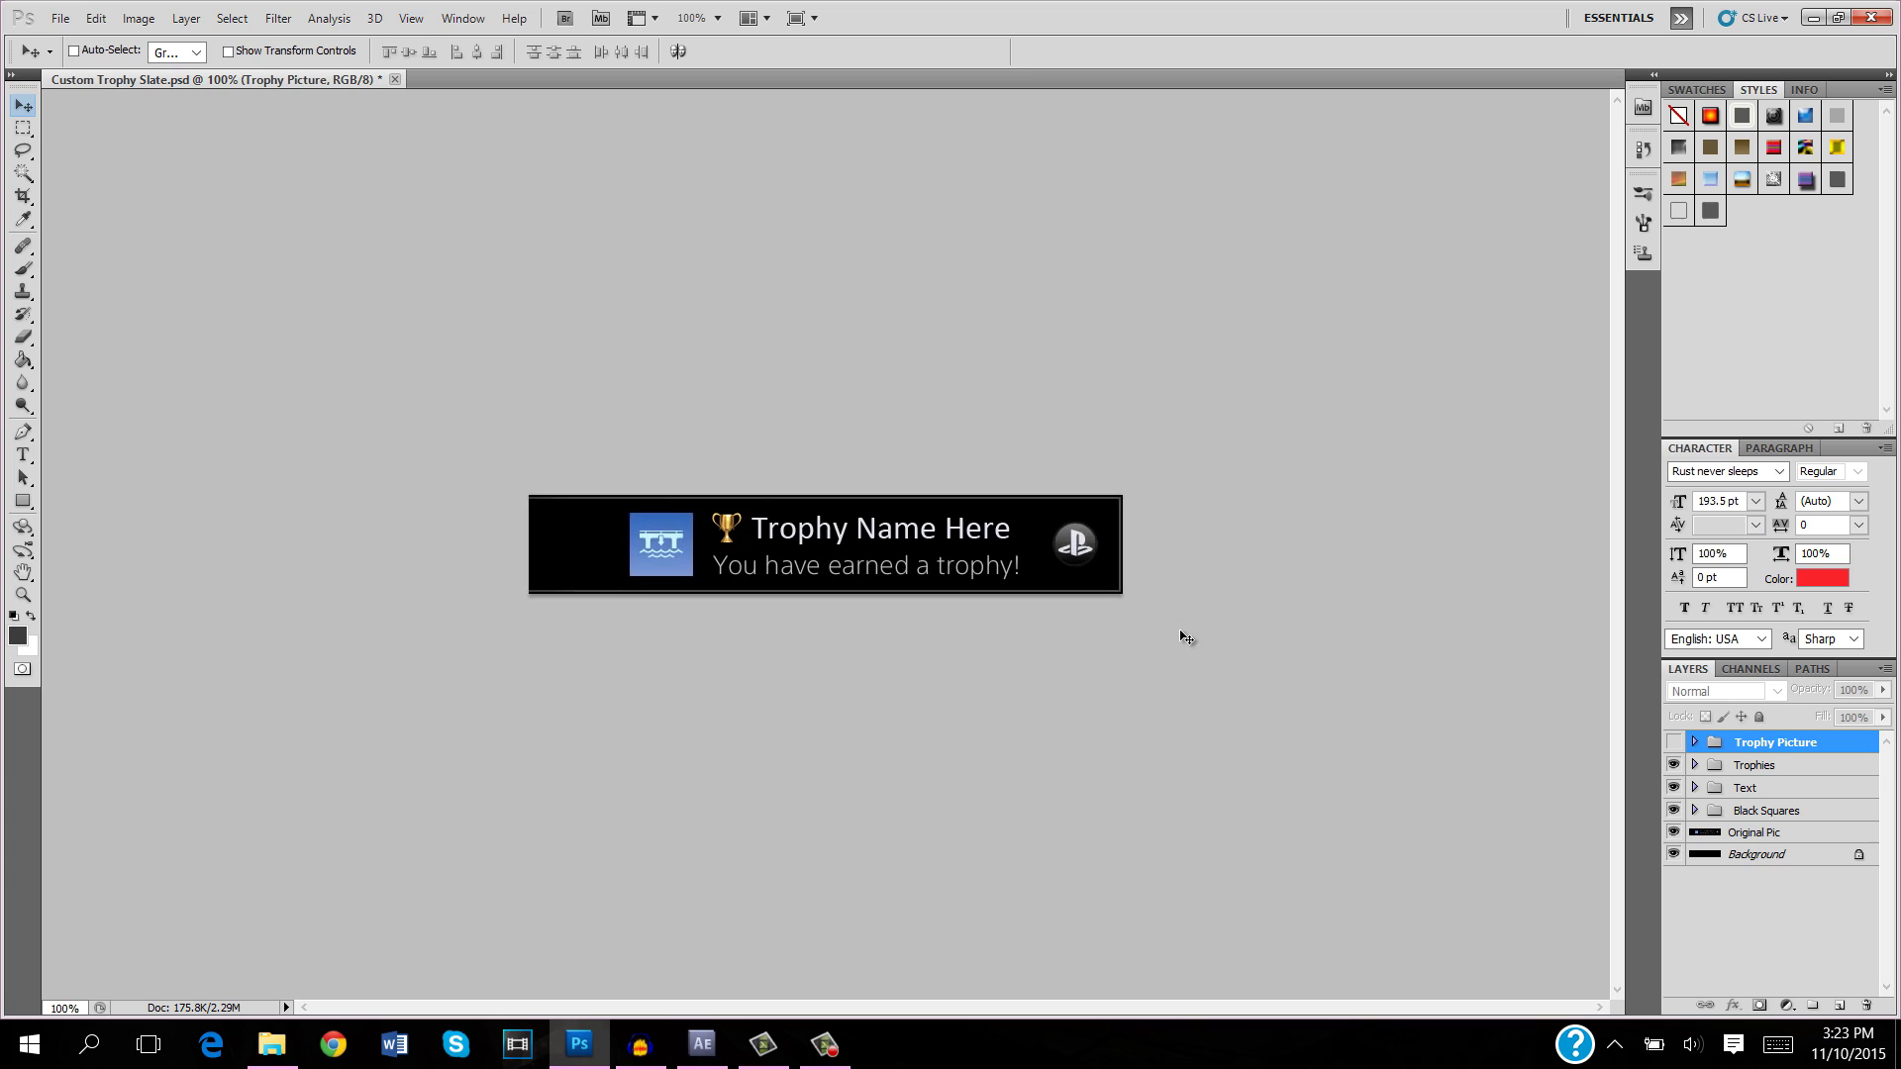
{"action": "left_click", "coordinate": [1674, 744]}
{"action": "left_click", "coordinate": [1674, 744]}
{"action": "left_click", "coordinate": [1673, 744]}
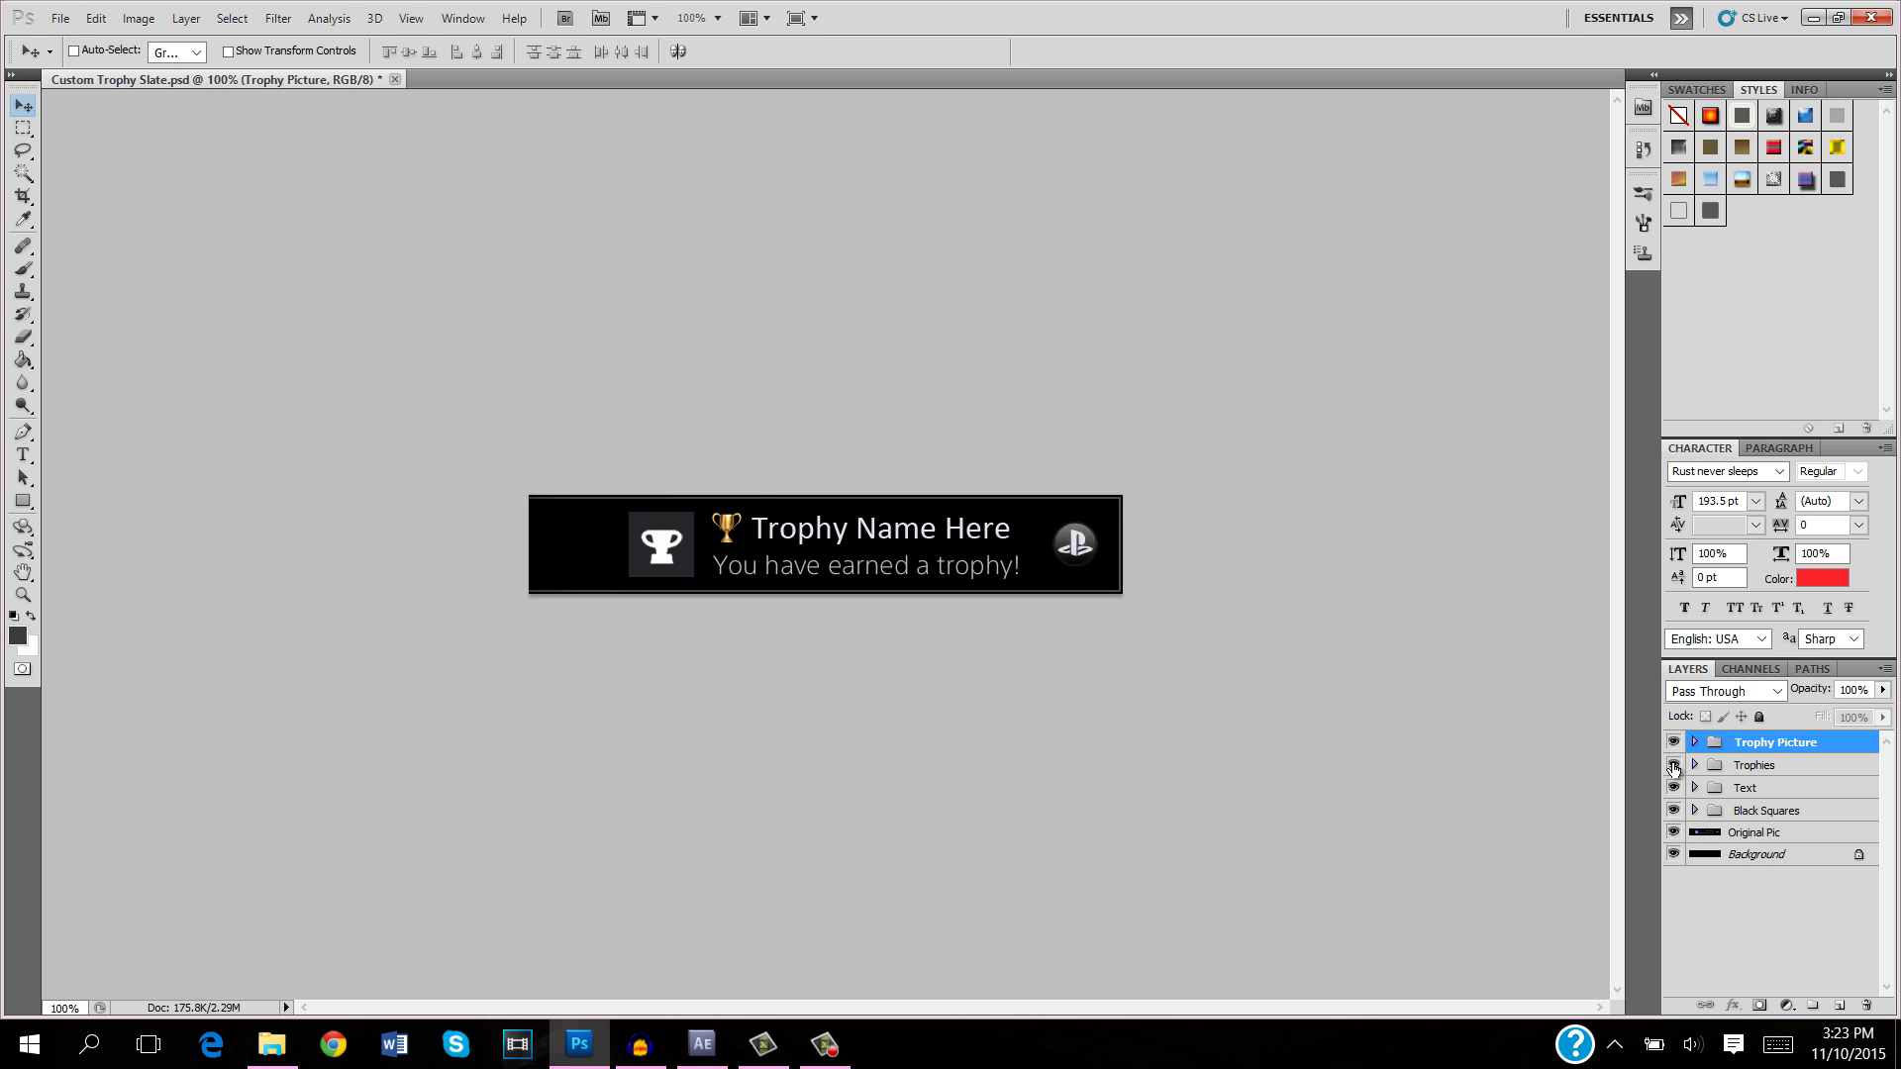
{"action": "left_click", "coordinate": [1674, 767]}
{"action": "left_click", "coordinate": [1673, 767]}
{"action": "left_click", "coordinate": [1694, 765]}
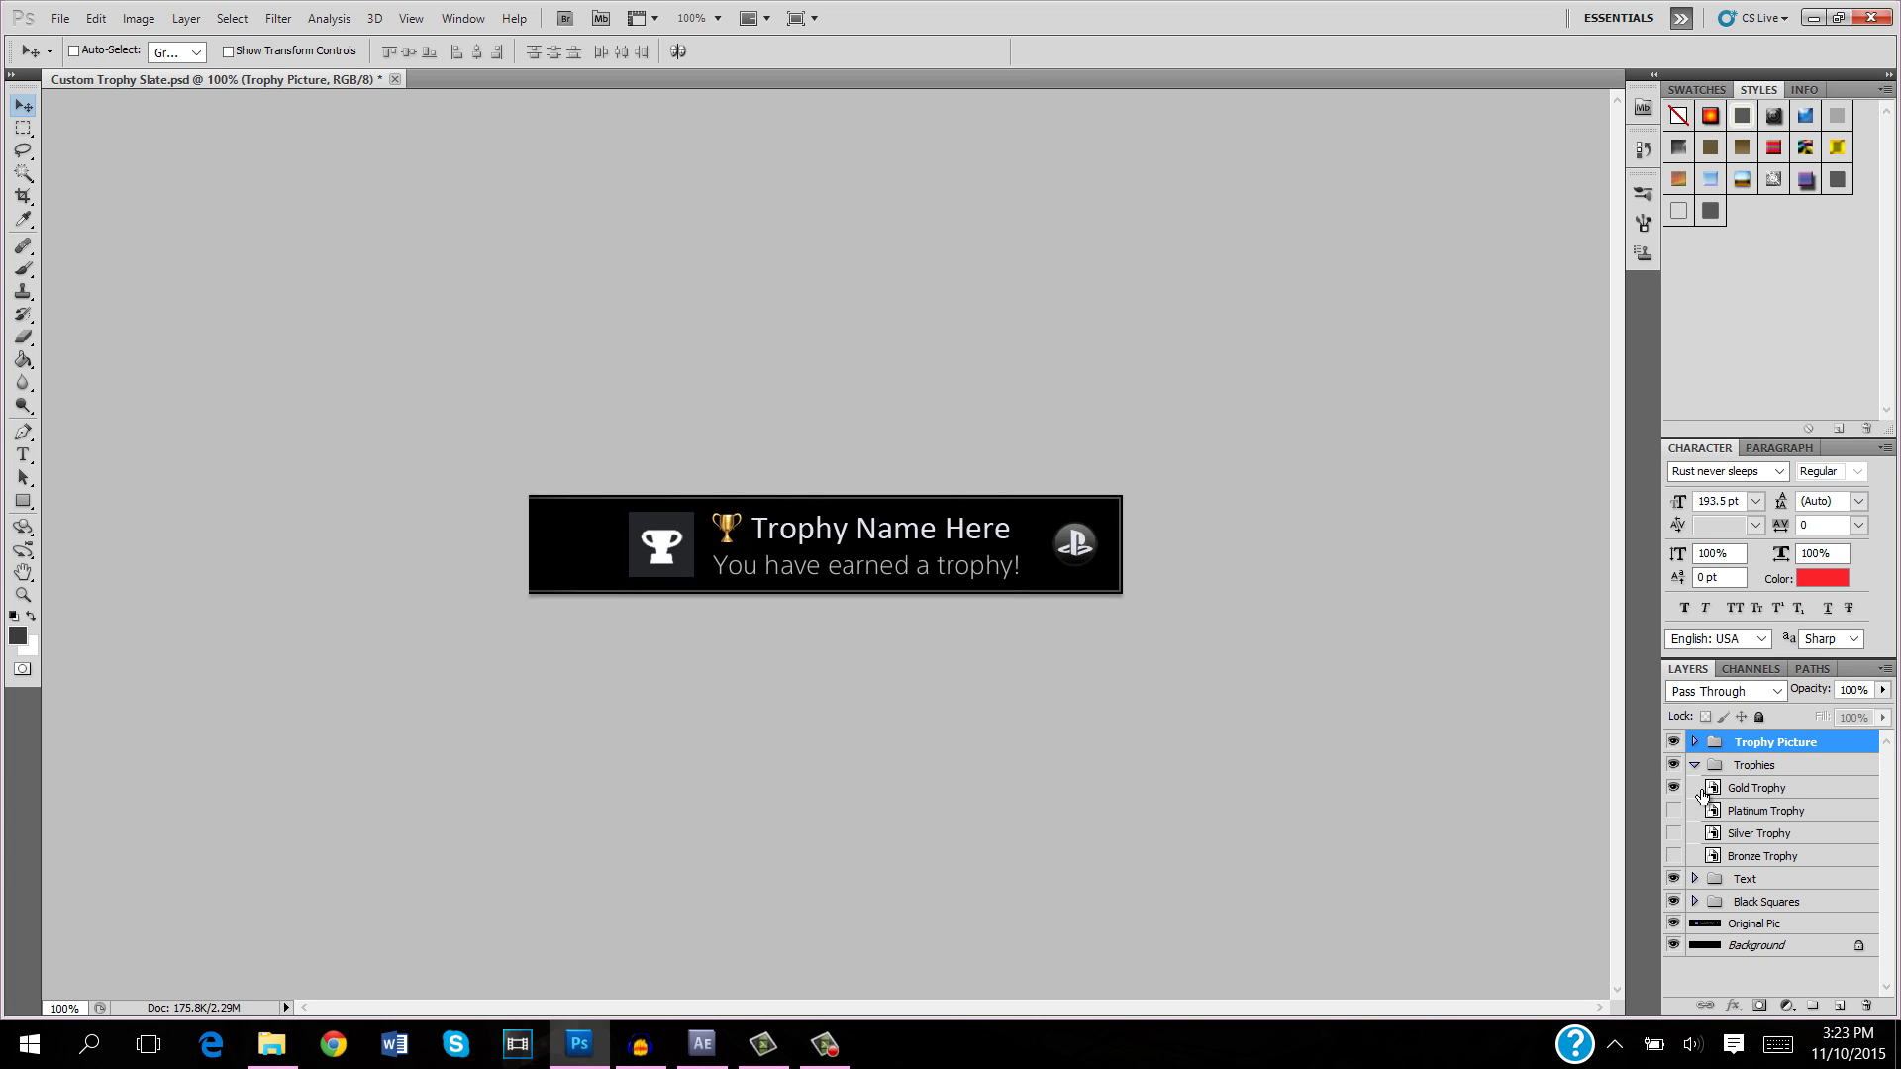
{"action": "left_click", "coordinate": [1673, 788]}
{"action": "left_click", "coordinate": [1673, 811]}
{"action": "left_click", "coordinate": [1673, 811]}
{"action": "left_click", "coordinate": [1673, 834]}
{"action": "left_click", "coordinate": [1674, 833]}
{"action": "left_click", "coordinate": [1673, 856]}
{"action": "left_click", "coordinate": [1673, 857]}
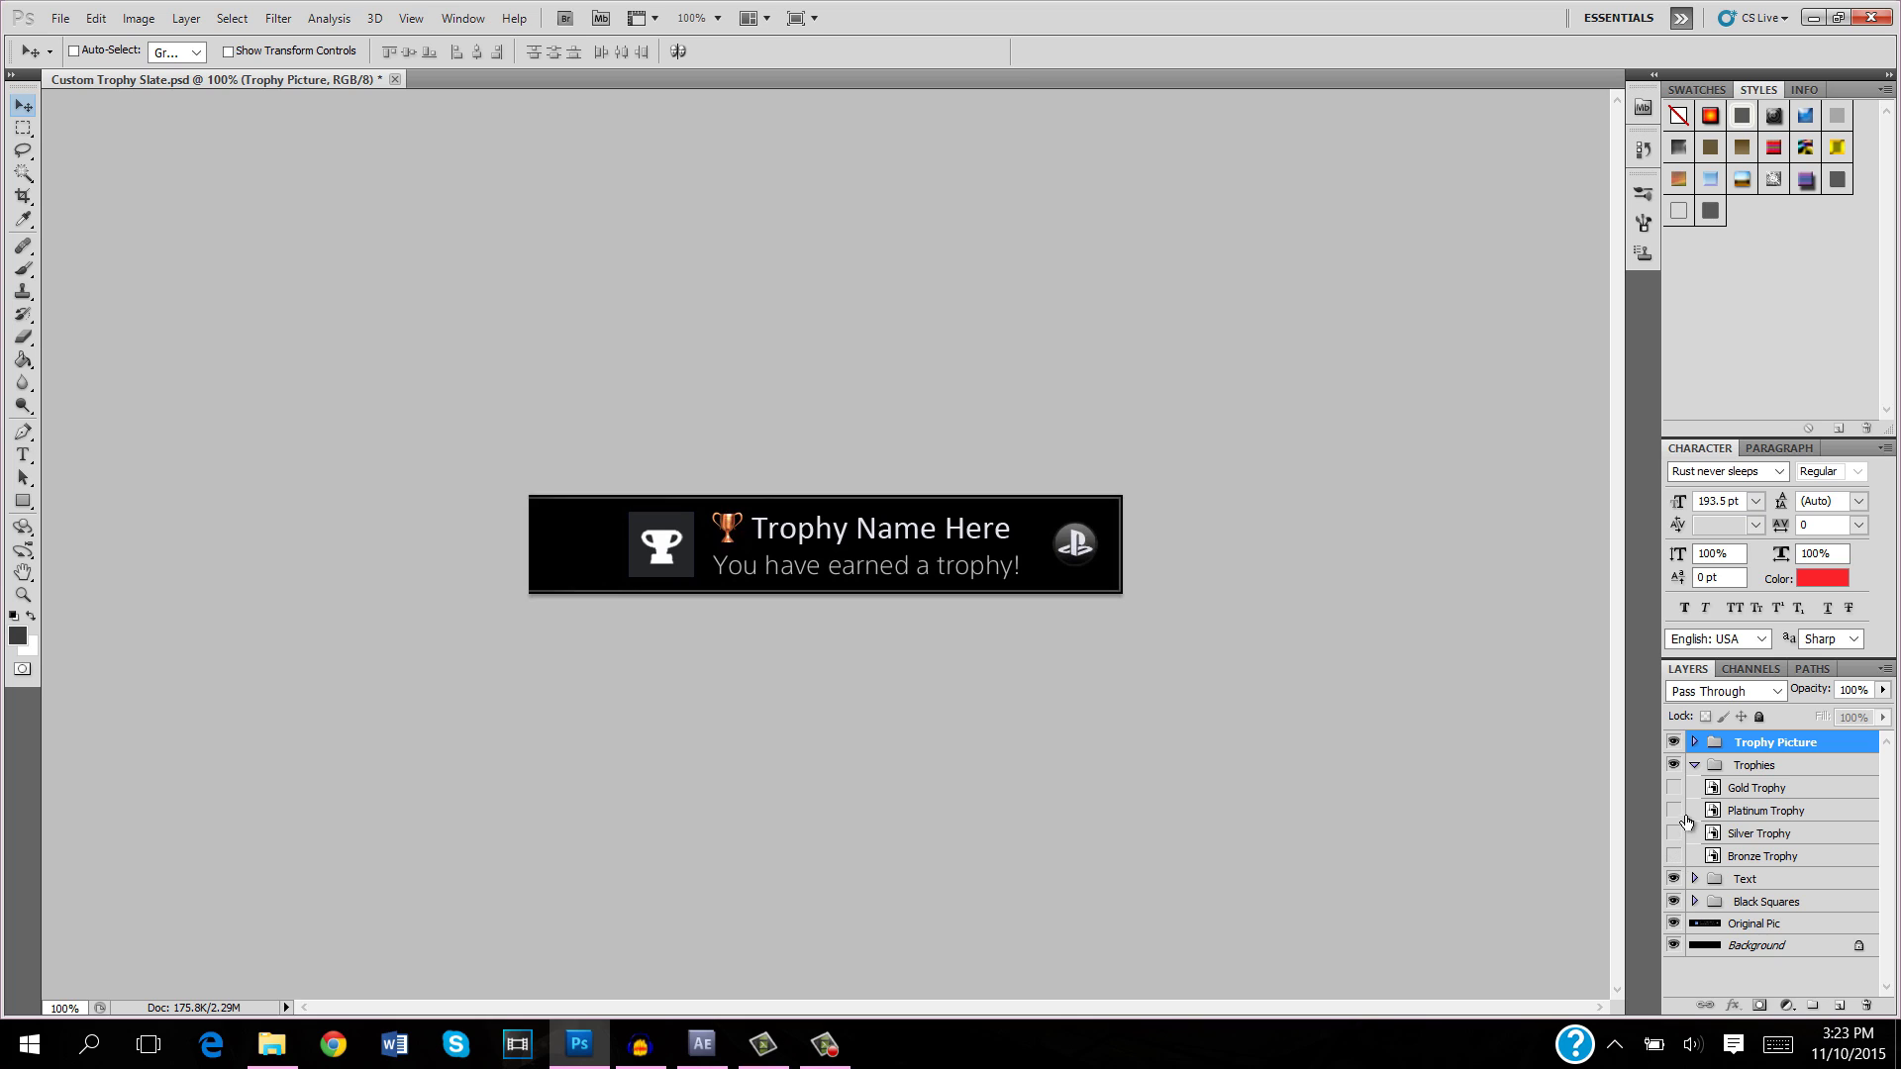
{"action": "left_click", "coordinate": [1693, 765]}
{"action": "left_click", "coordinate": [1693, 788]}
{"action": "left_click", "coordinate": [864, 557], "text": "ctrl"}
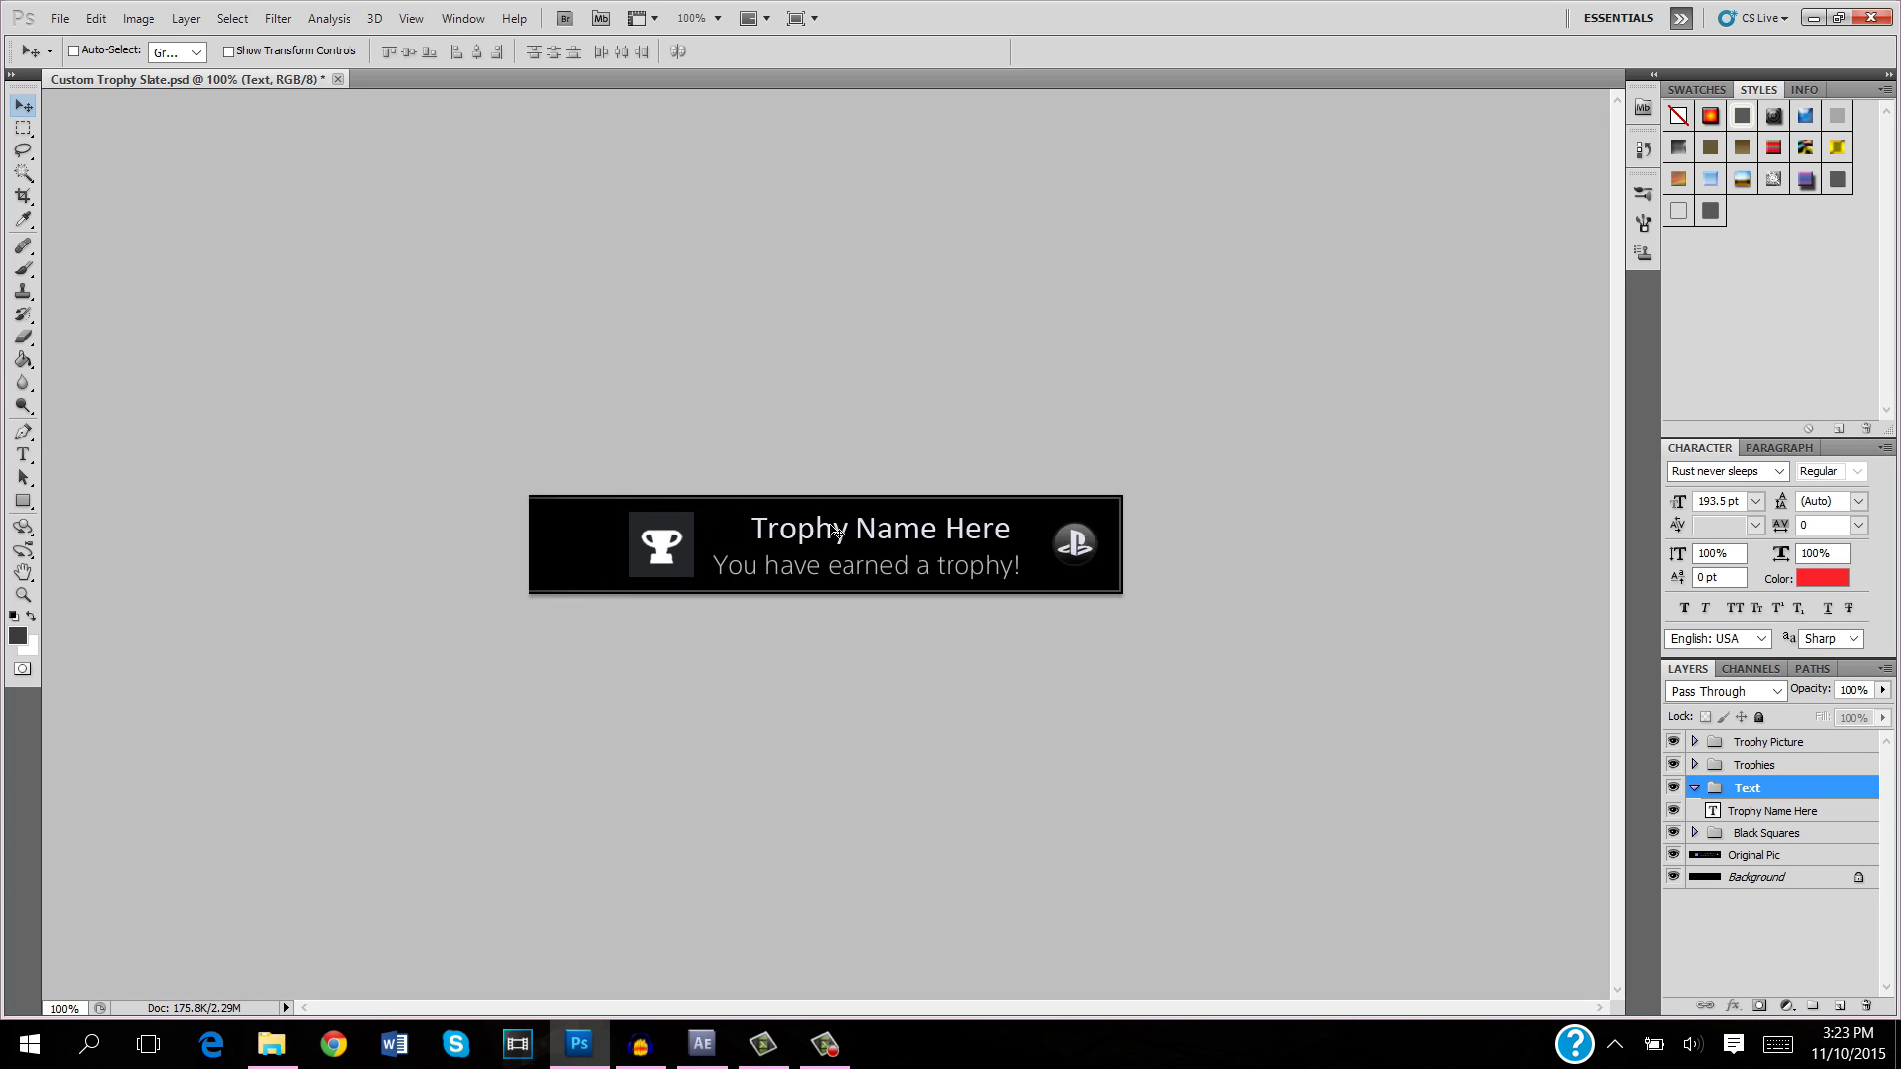
{"action": "left_click", "coordinate": [1694, 765]}
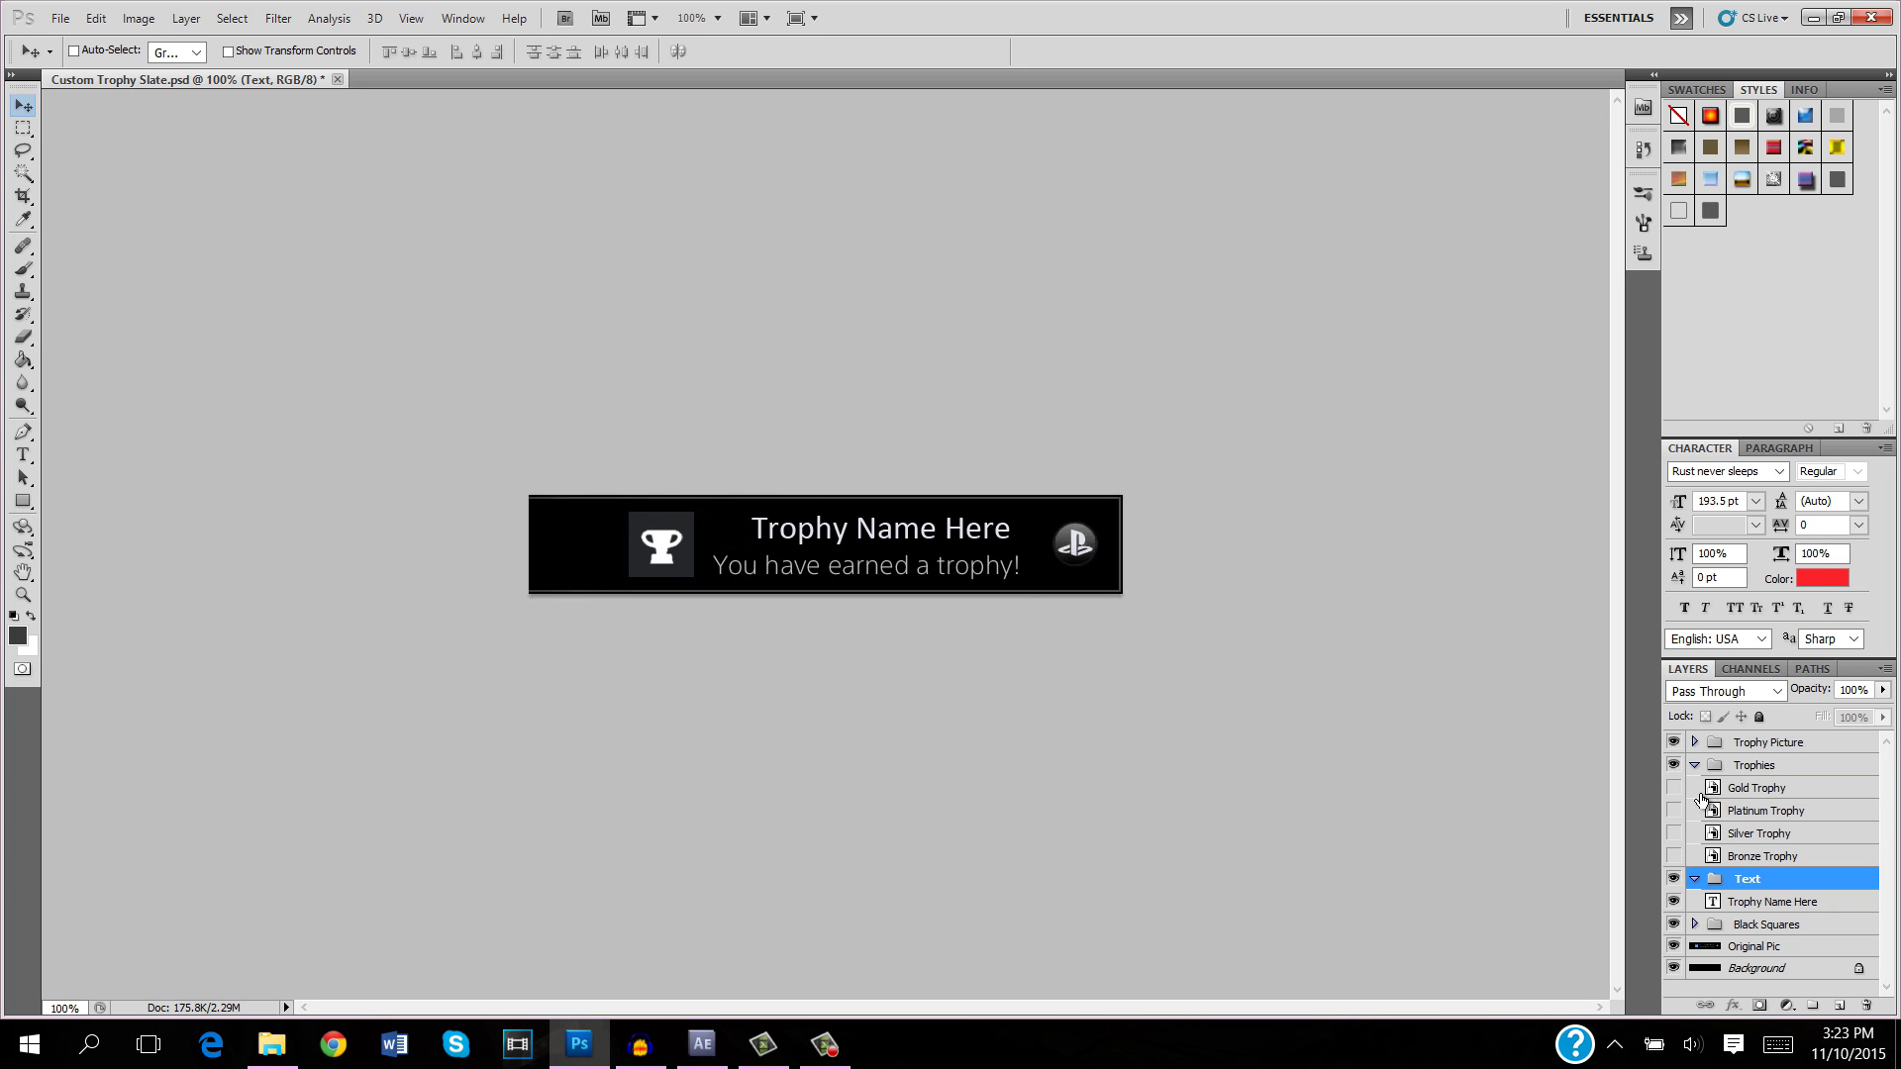
{"action": "left_click", "coordinate": [1673, 788]}
{"action": "left_click", "coordinate": [1694, 765]}
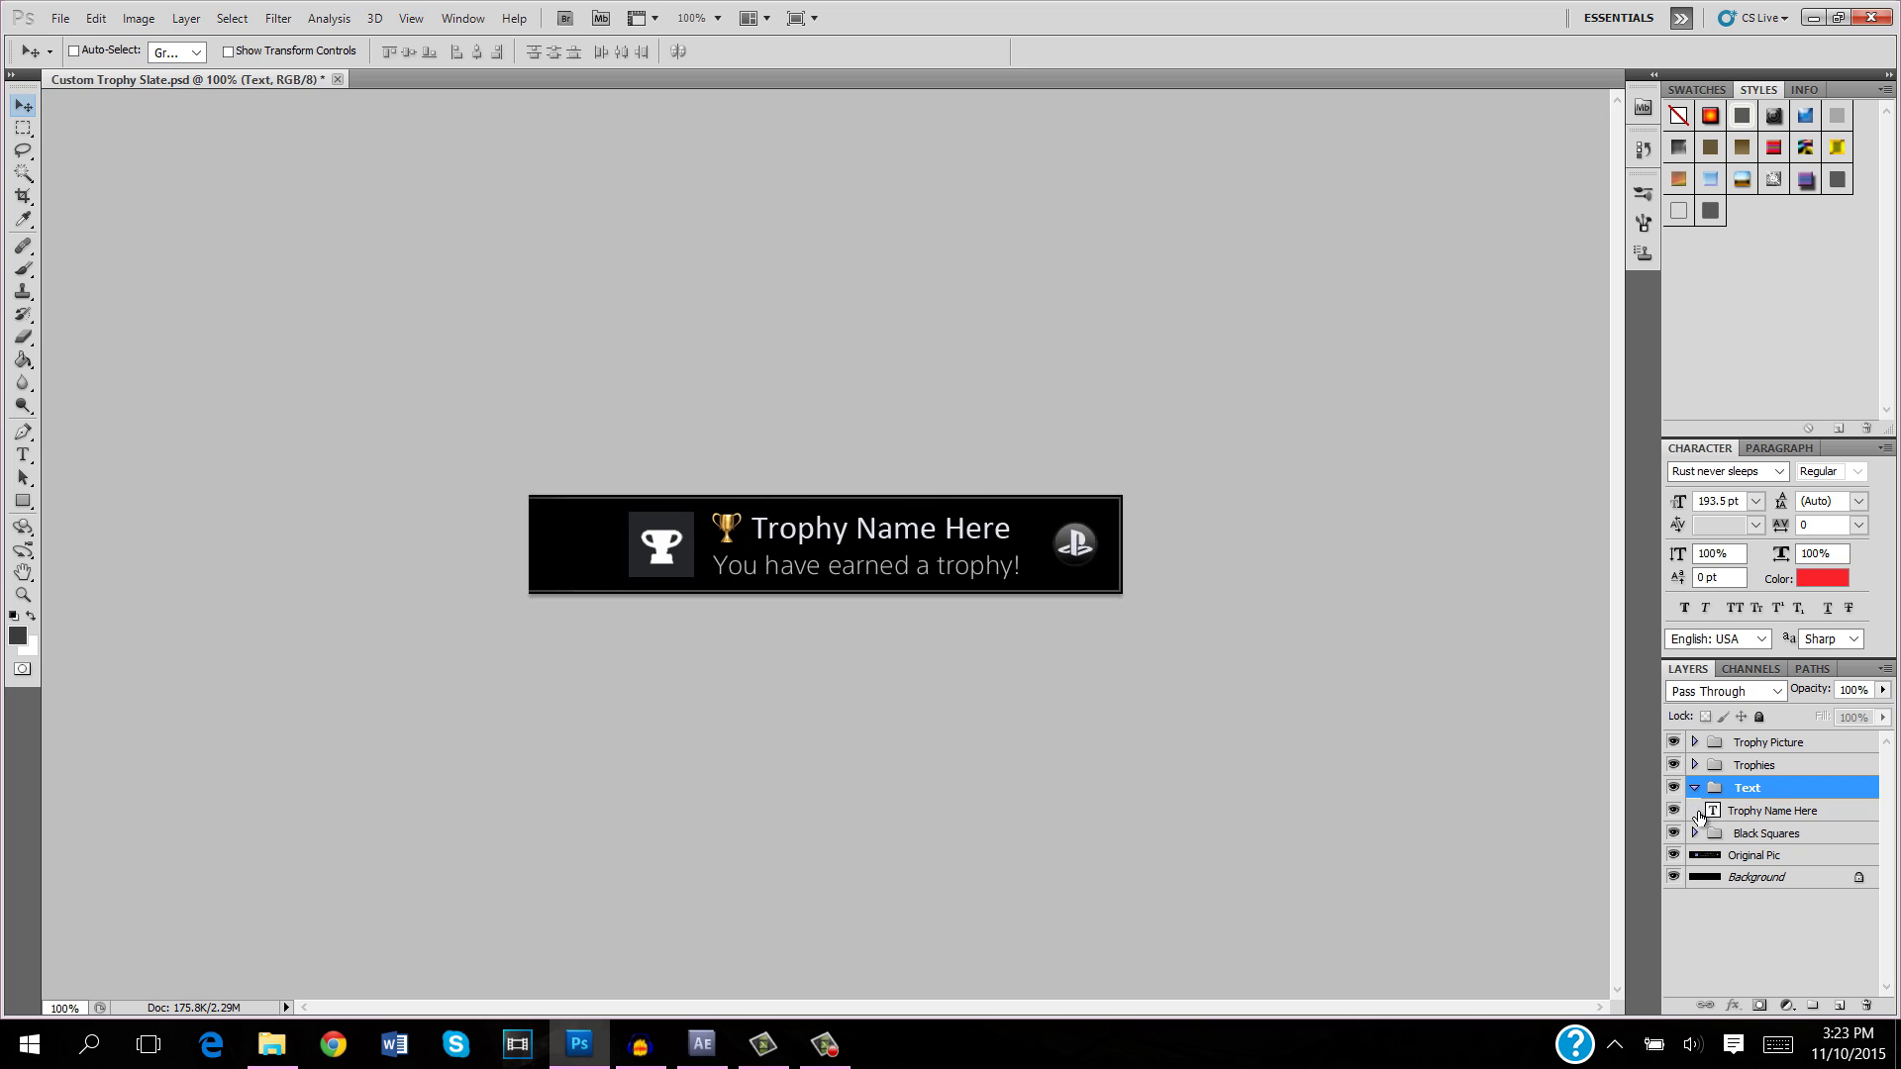
{"action": "left_click", "coordinate": [1694, 788]}
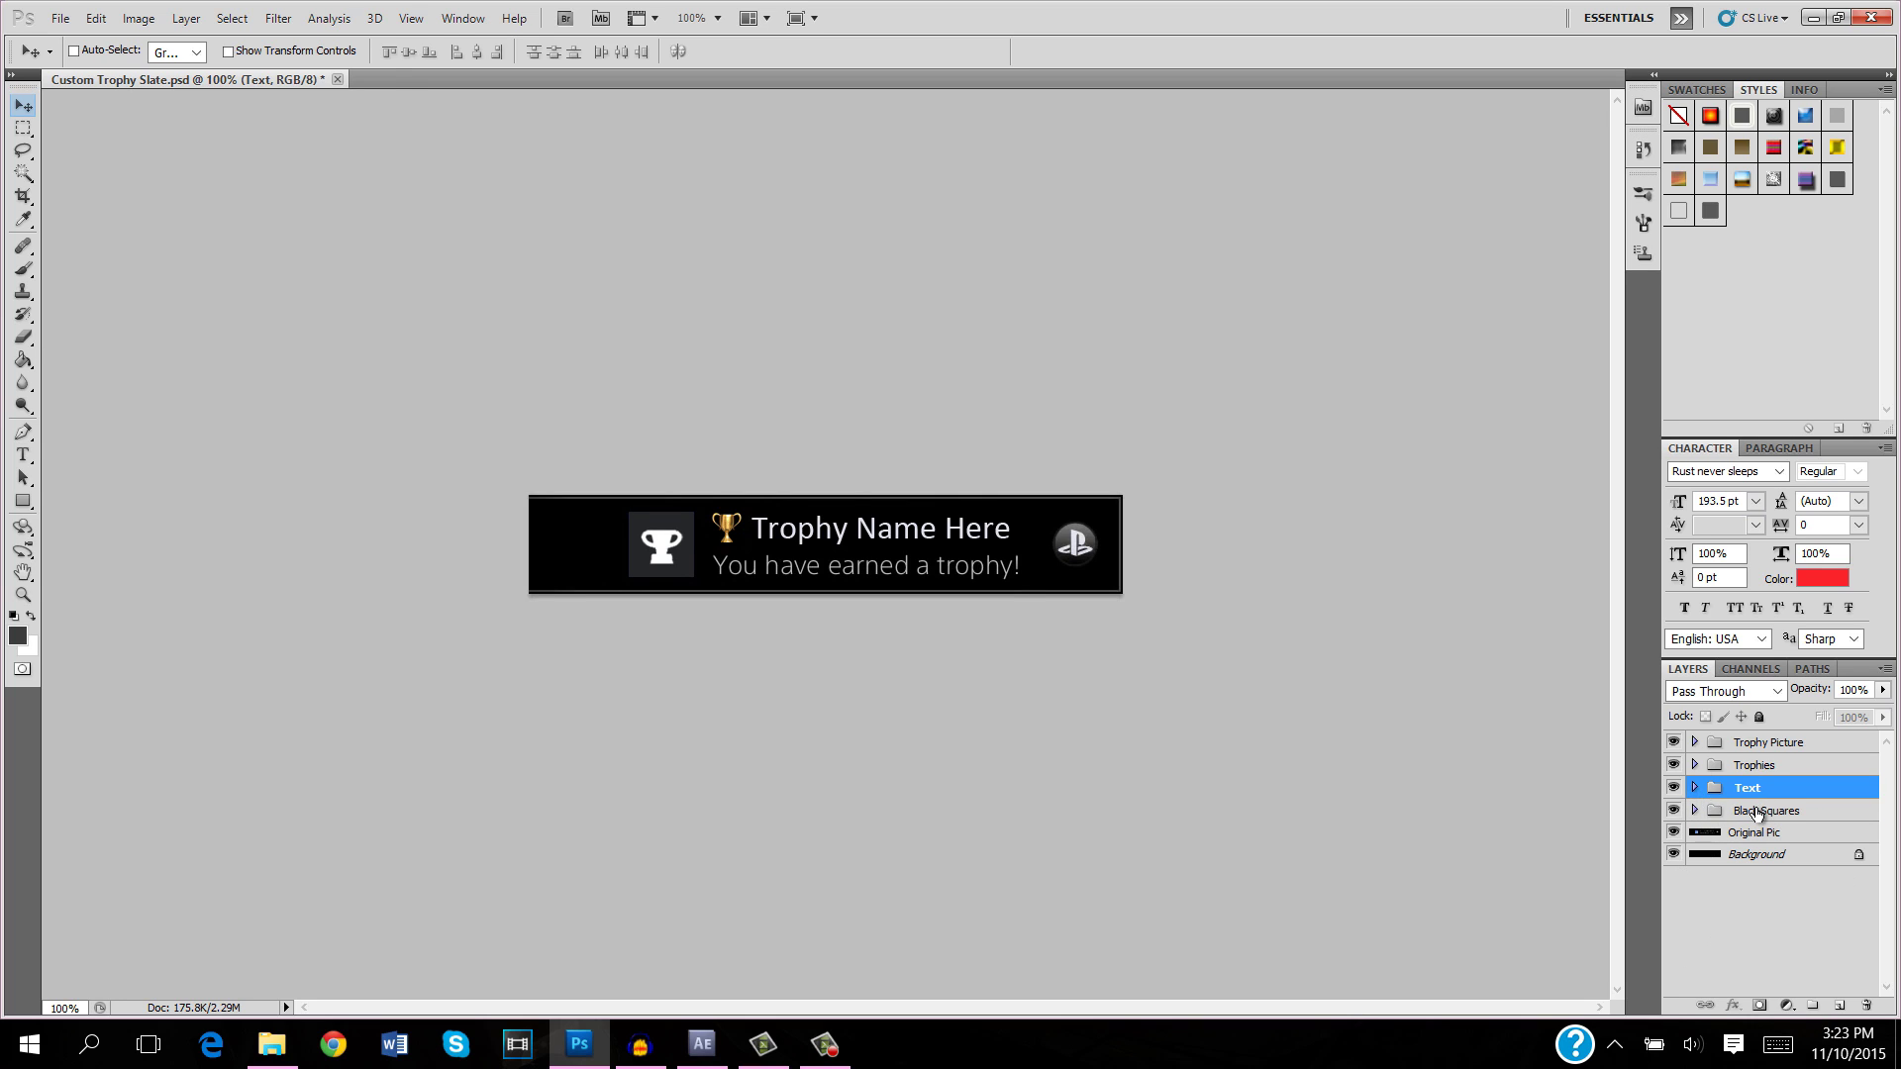
{"action": "left_click", "coordinate": [1756, 811]}
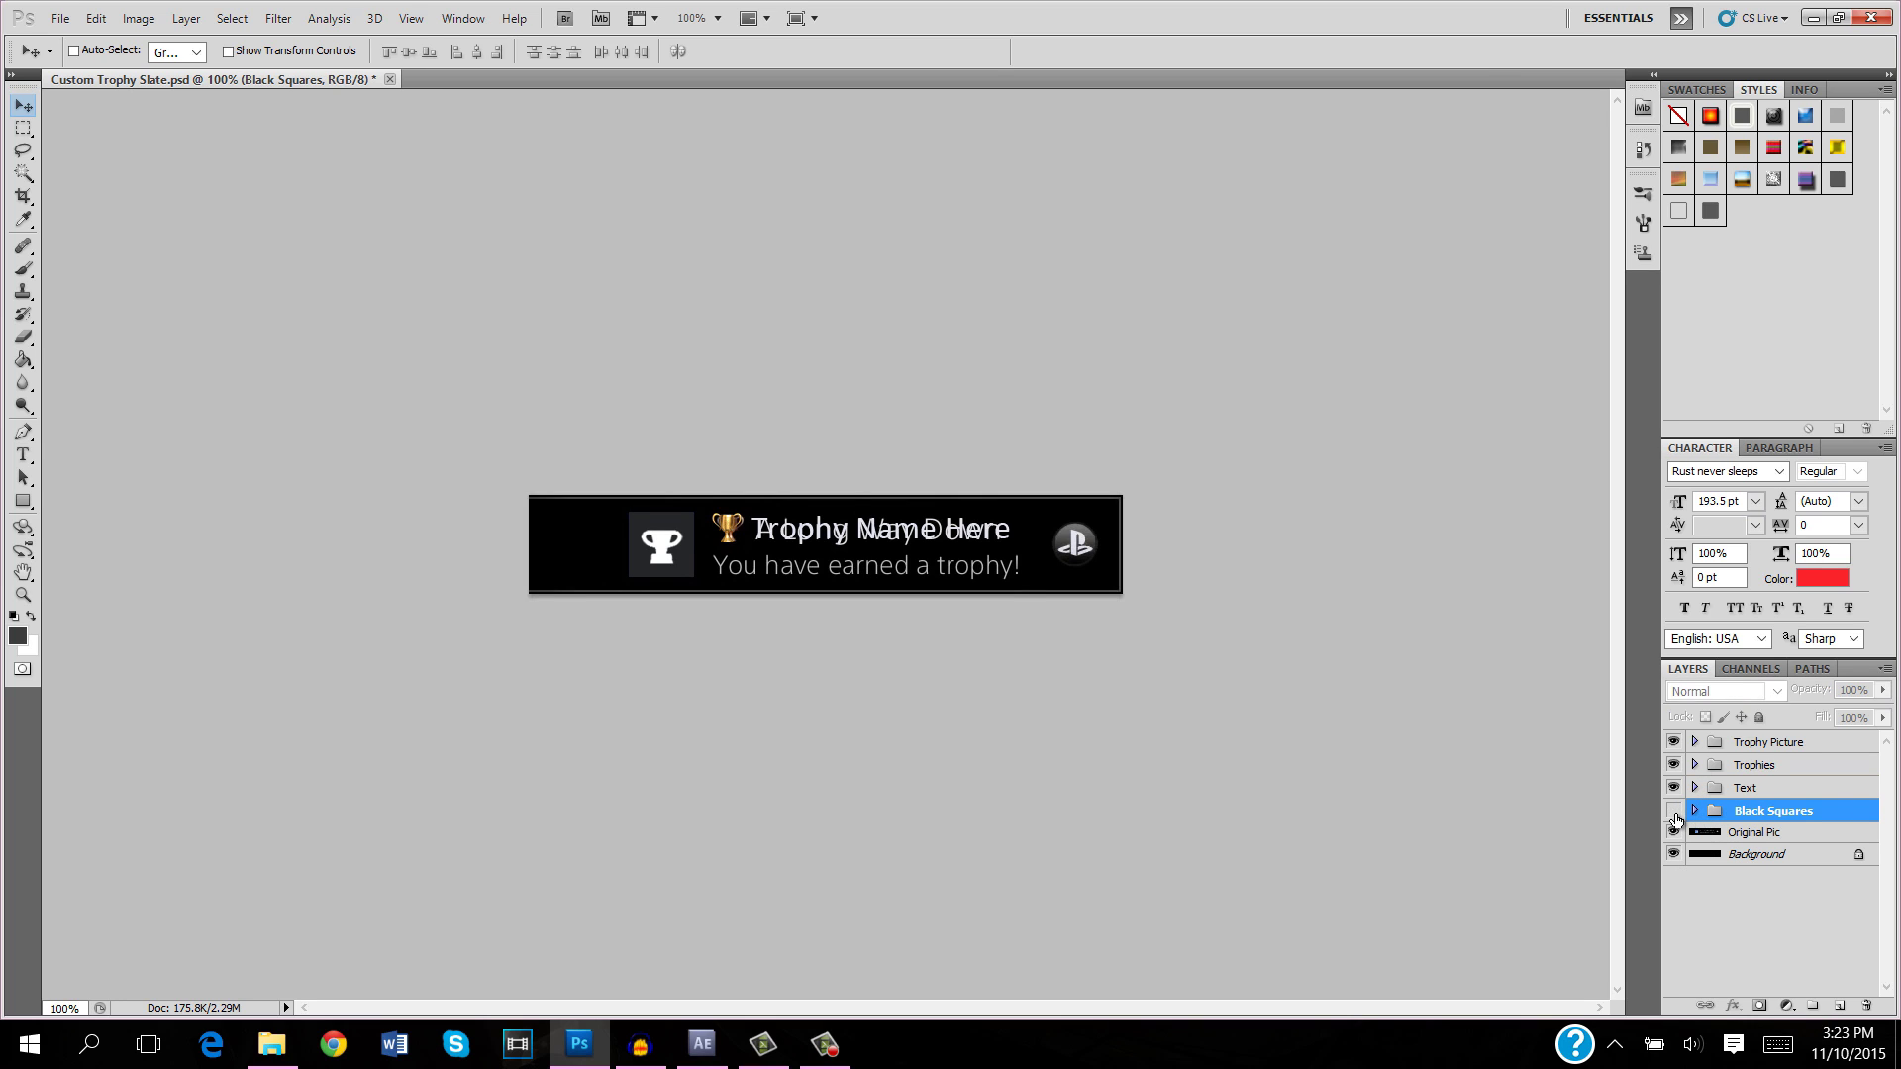
{"action": "left_click", "coordinate": [1674, 811]}
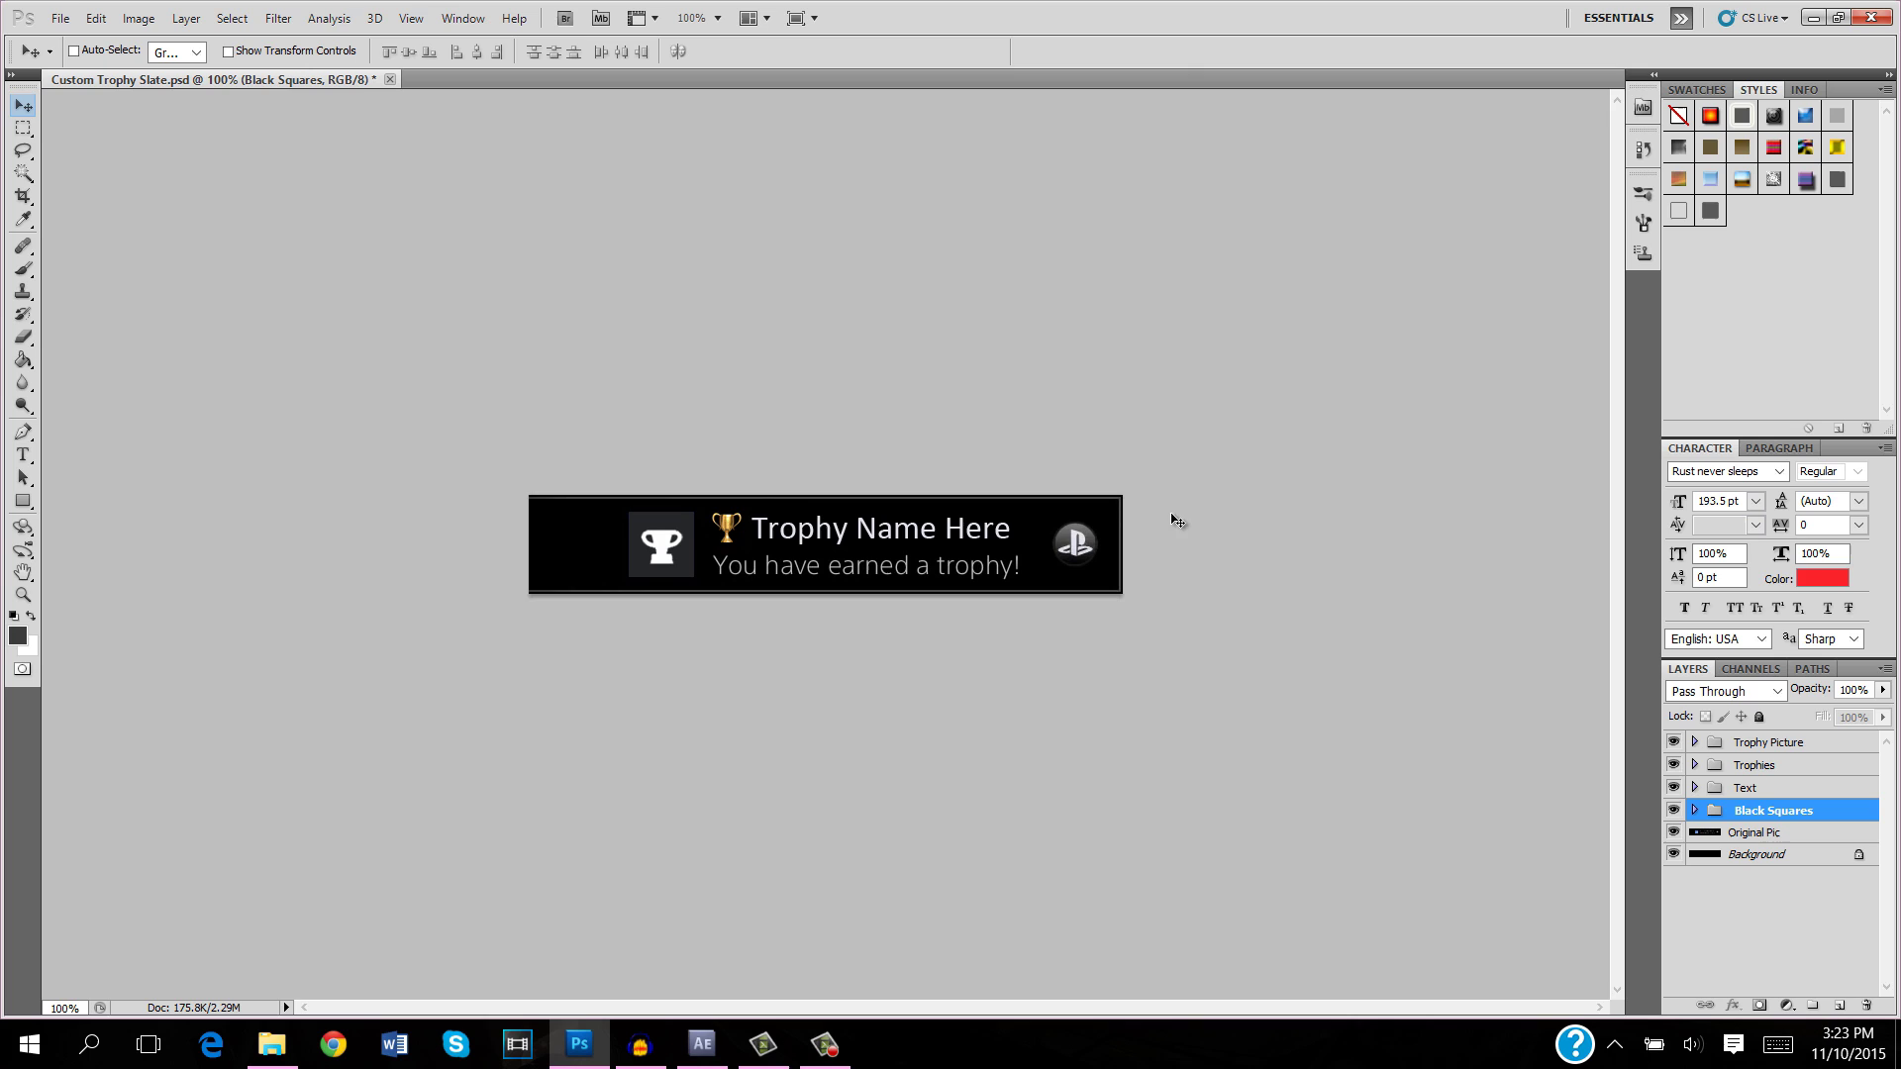
{"action": "left_click", "coordinate": [1673, 811]}
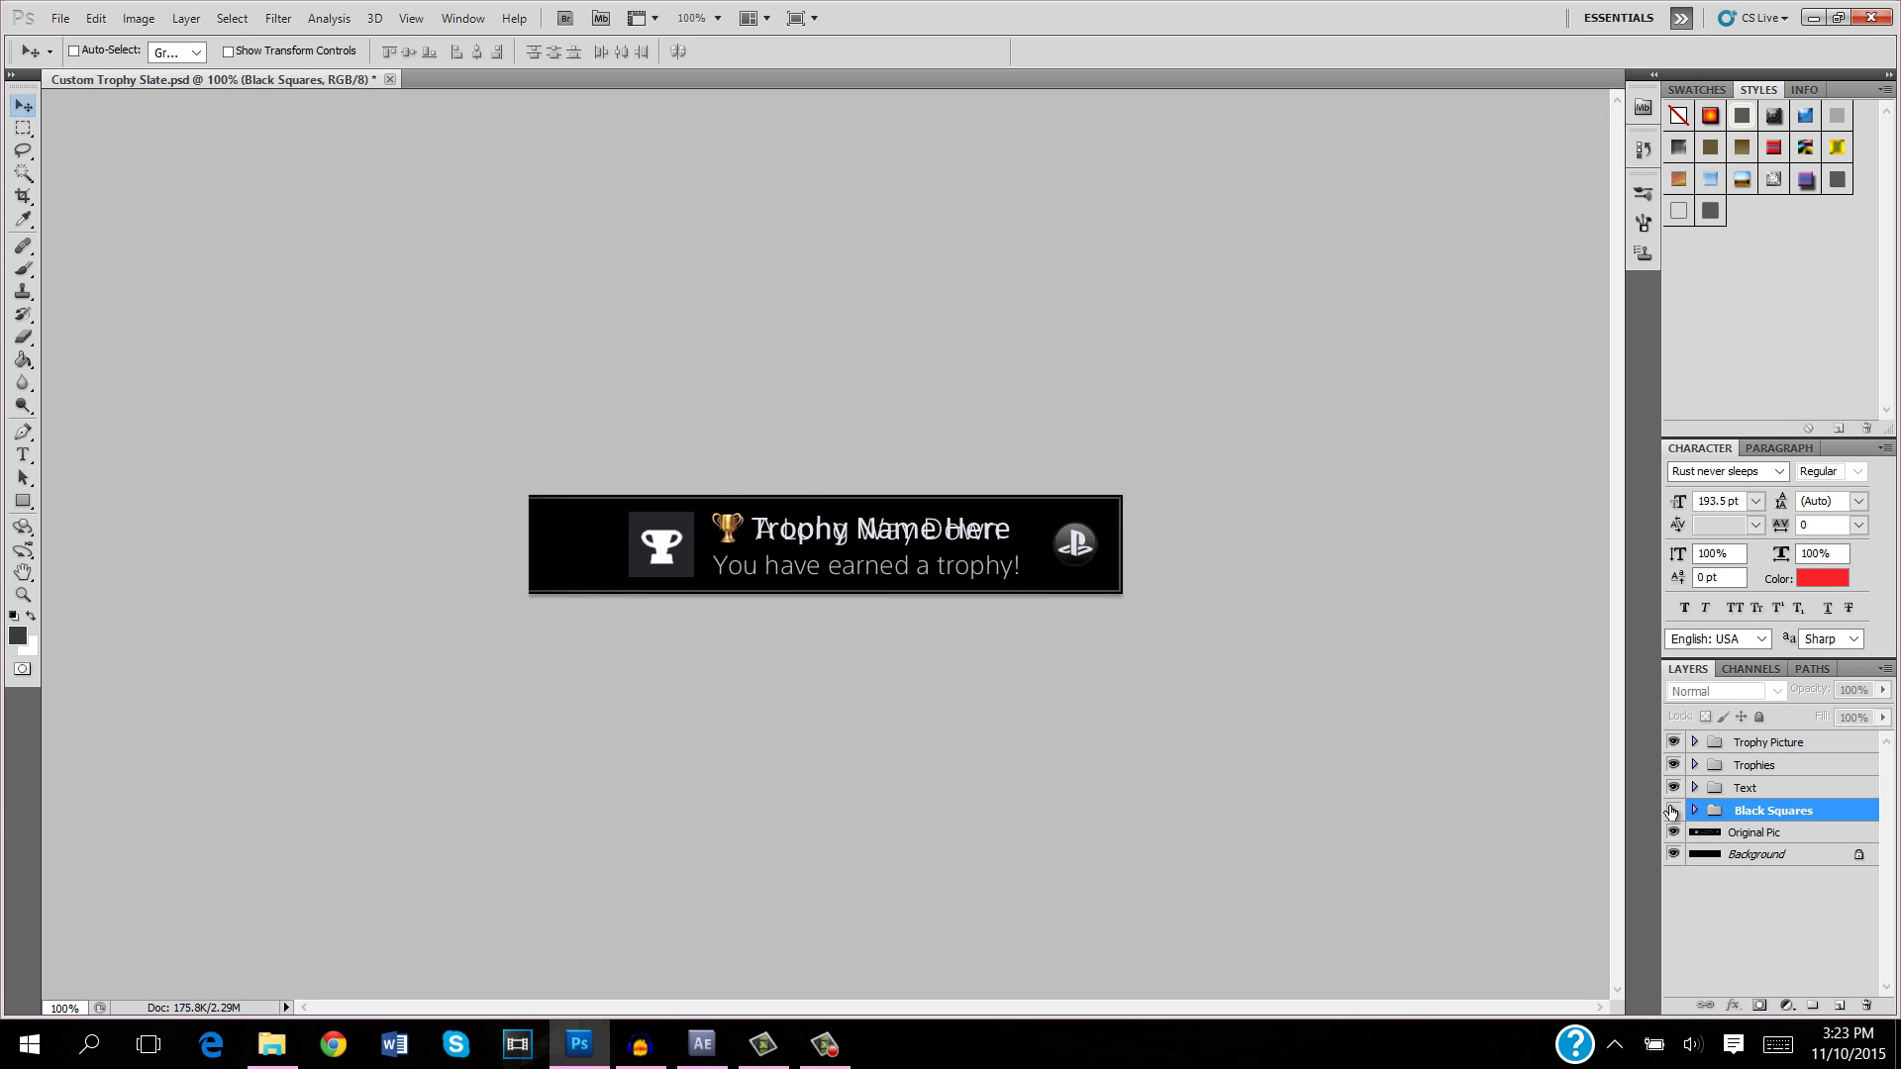
{"action": "left_click", "coordinate": [1673, 811]}
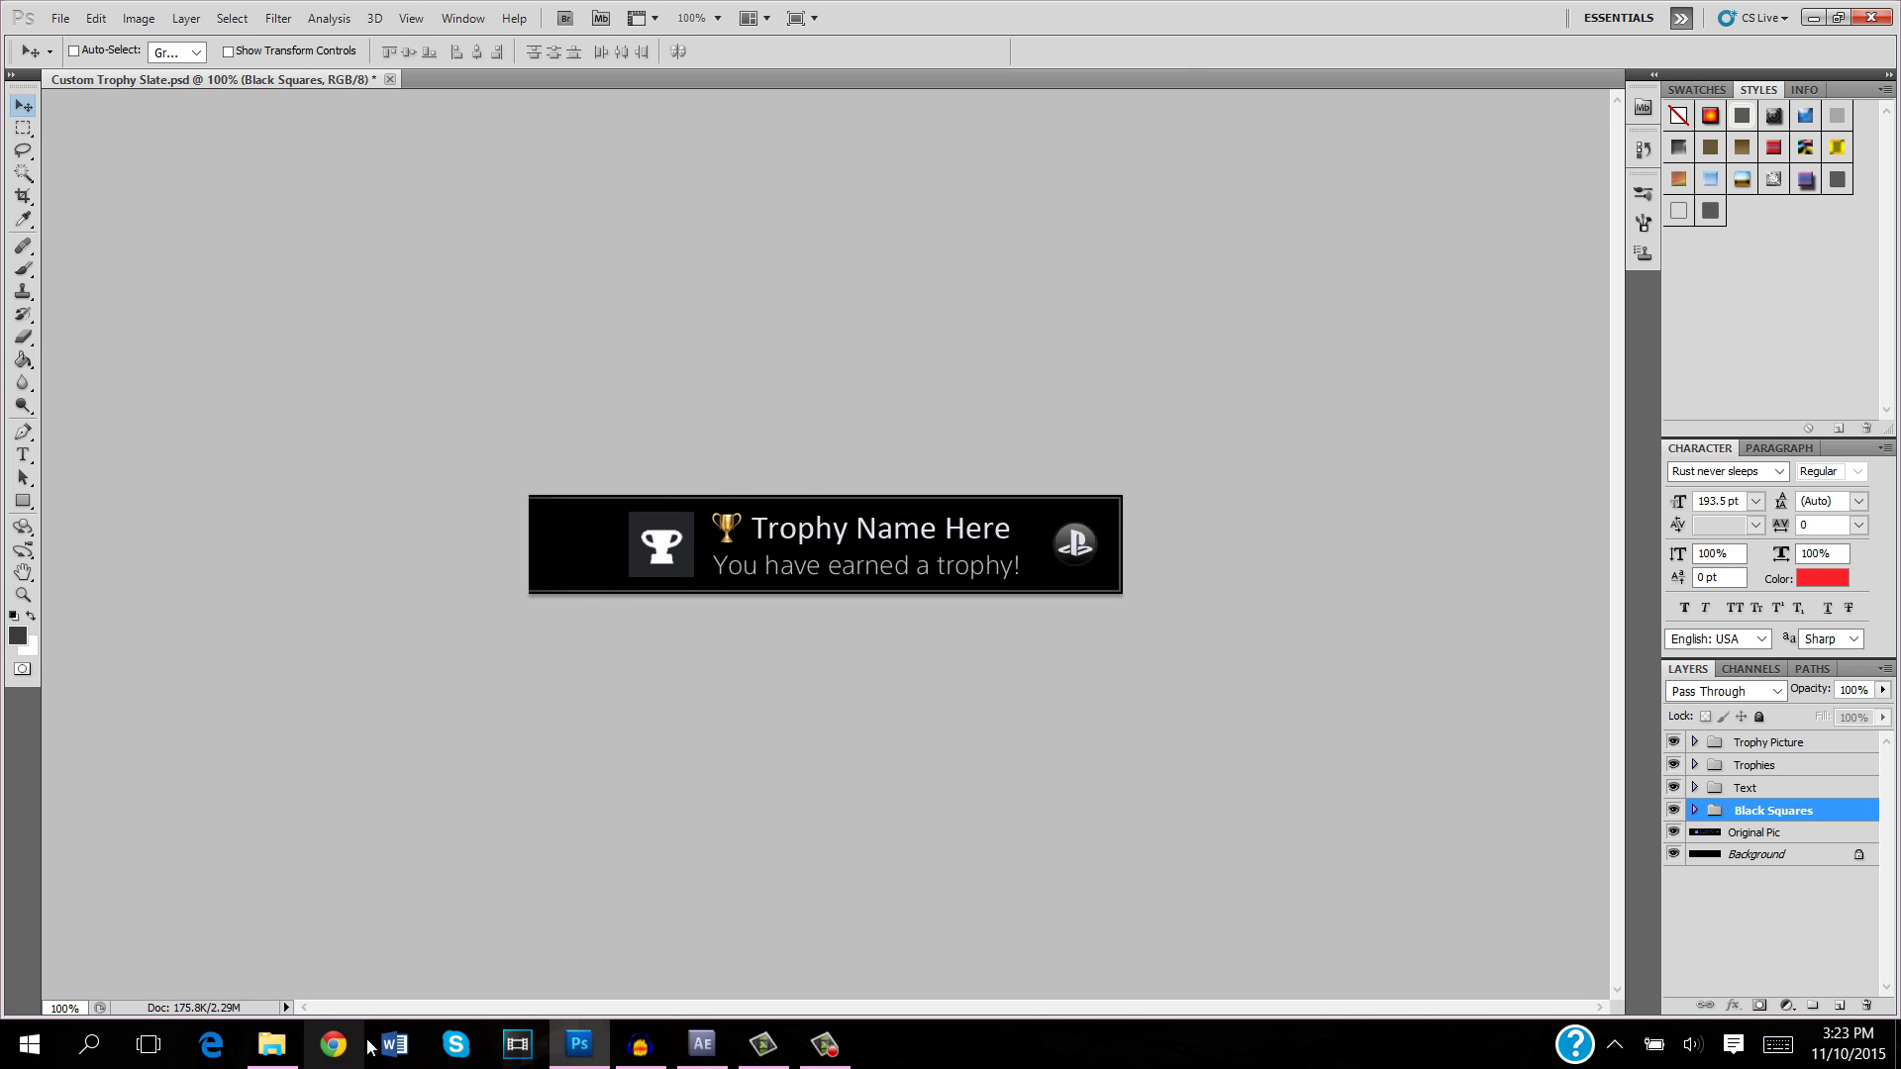
Browse the PS4 Trophy Effect Resources folder's trophy images and sound effect, then minimize Explorer.
{"action": "left_click", "coordinate": [272, 1044]}
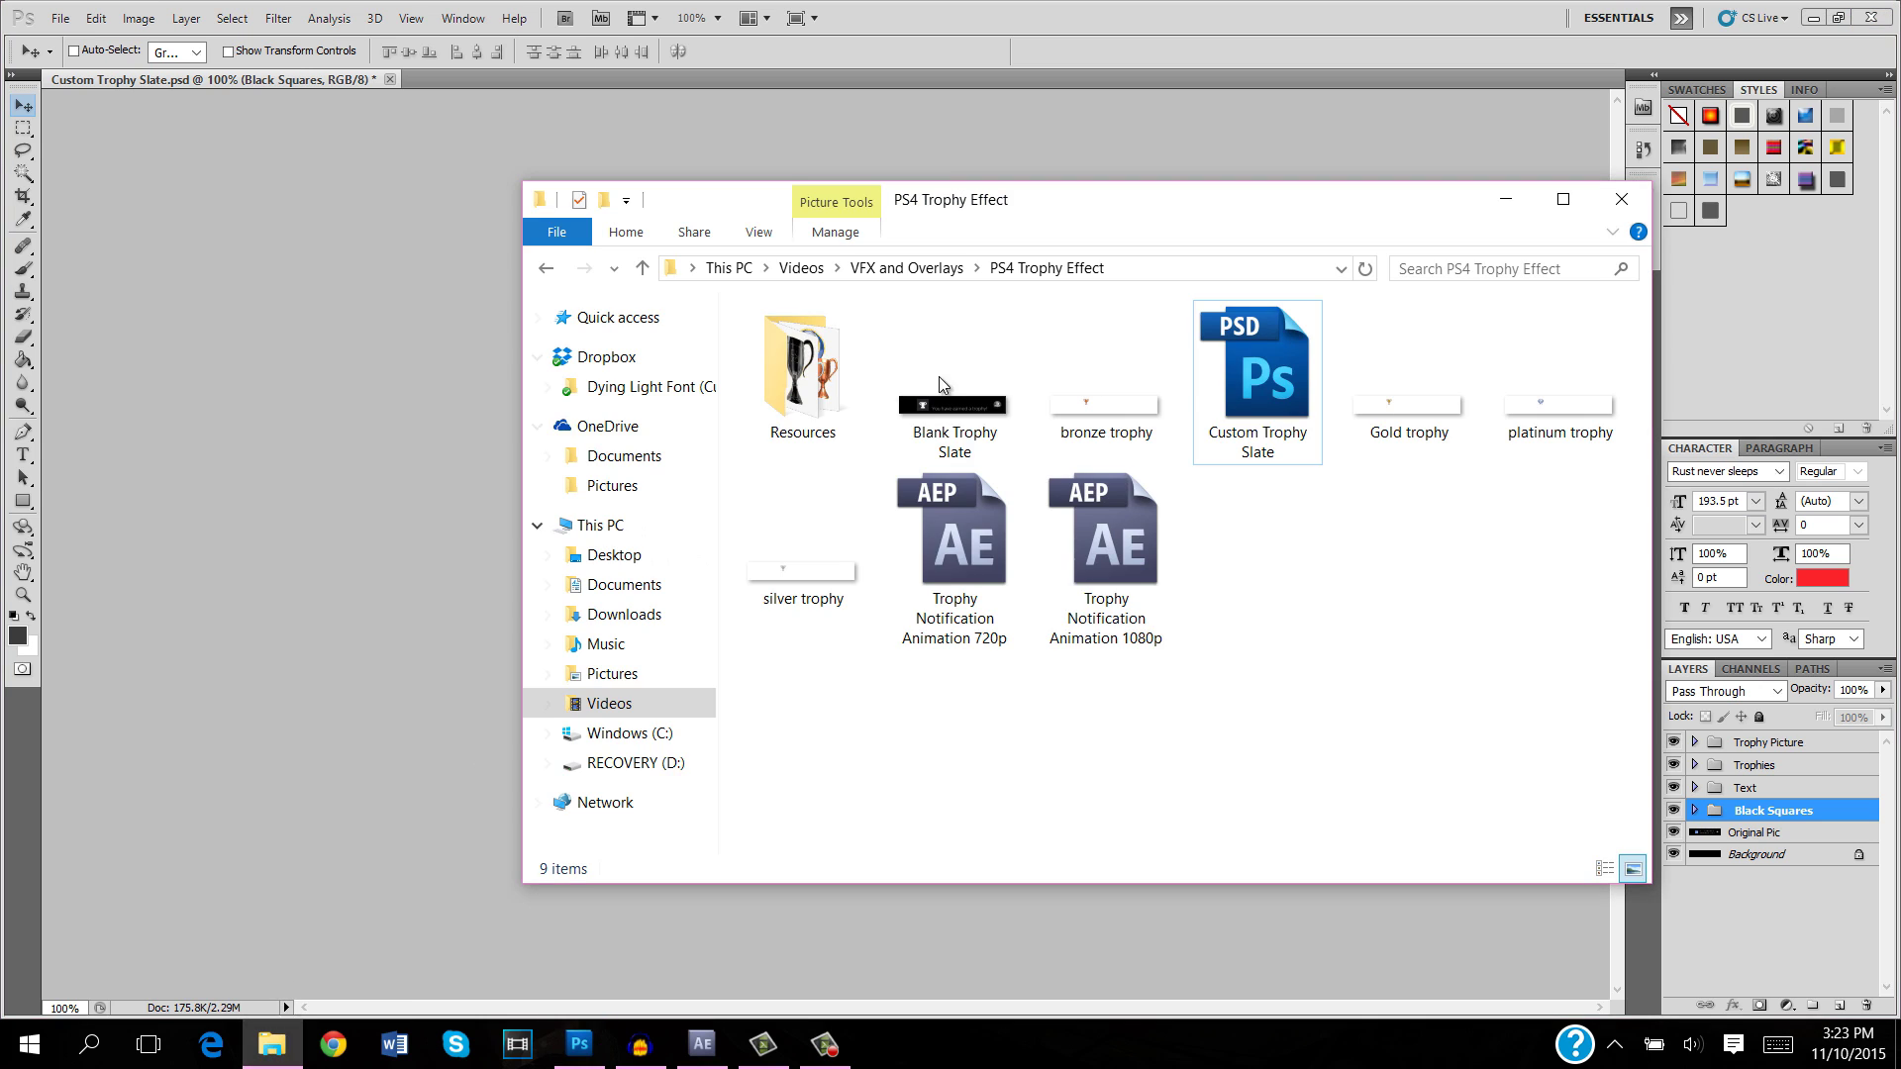
{"action": "left_click", "coordinate": [777, 386]}
{"action": "double_click", "coordinate": [777, 386]}
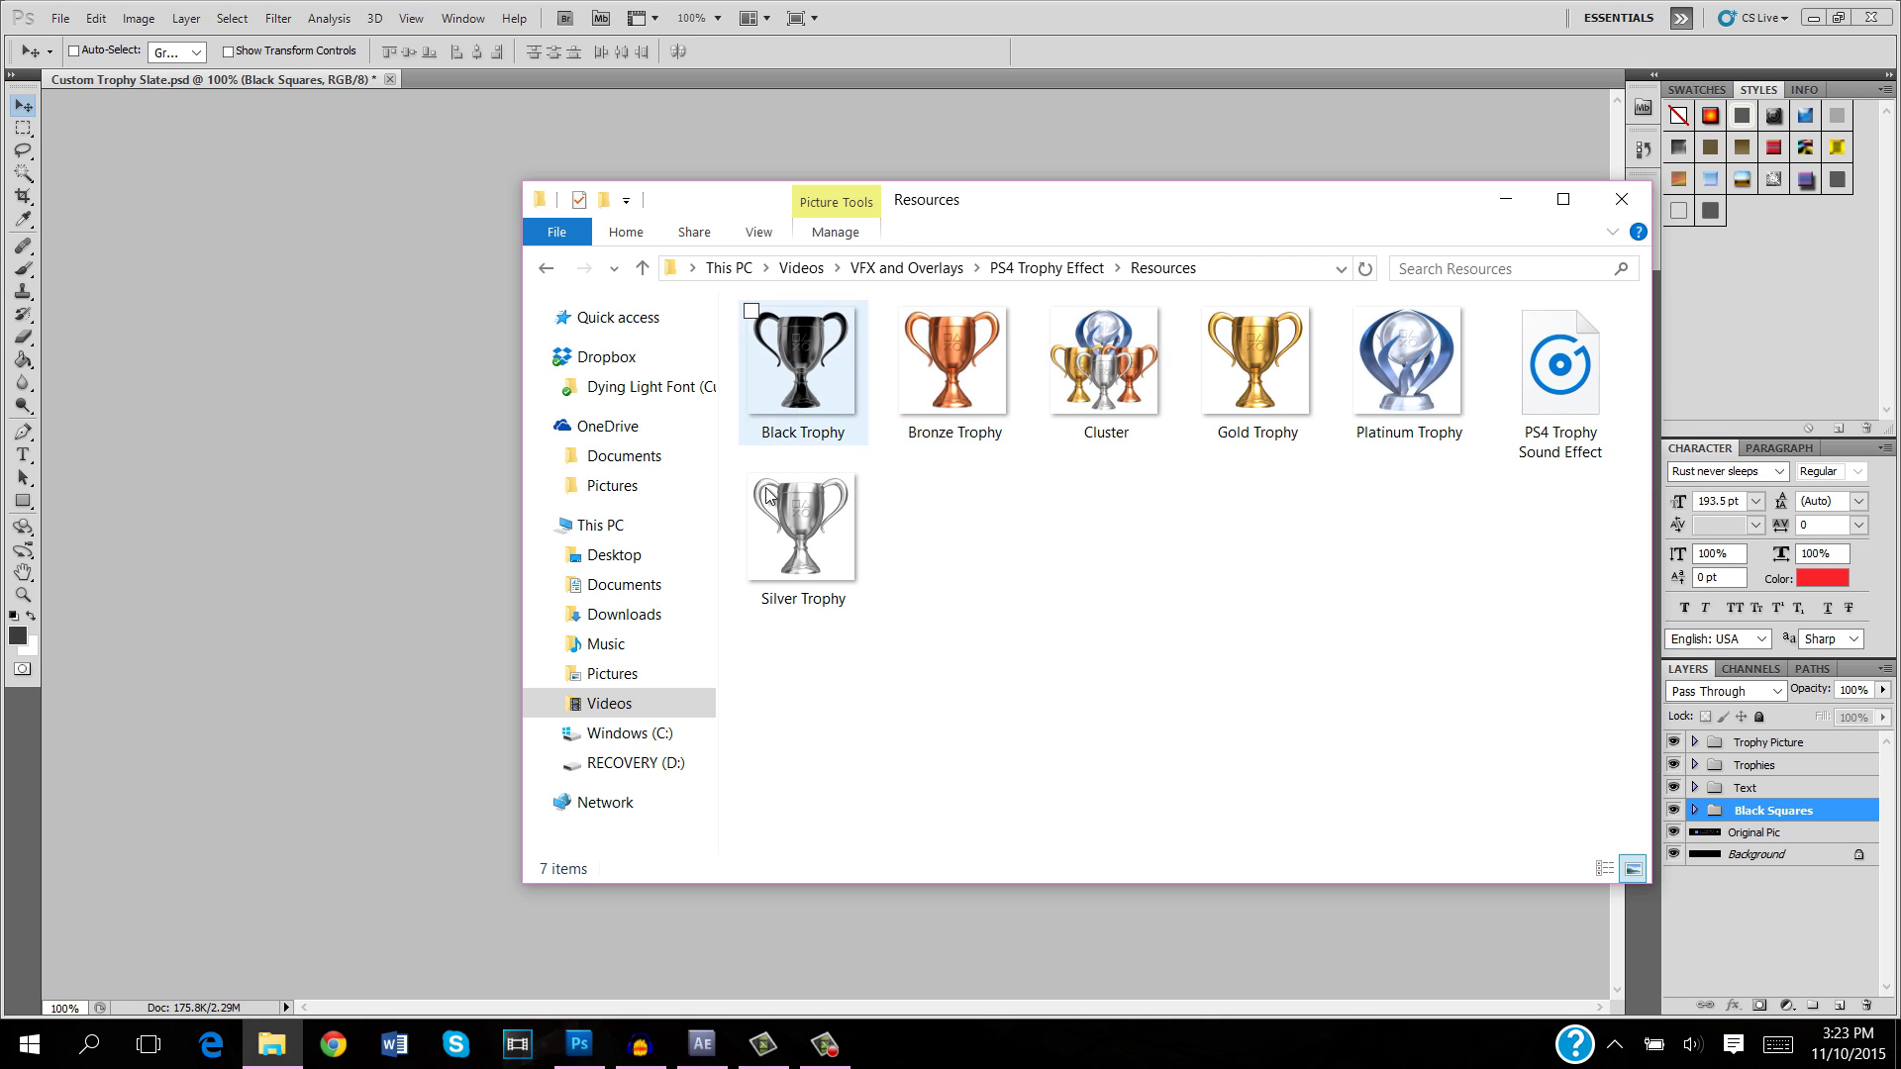
{"action": "left_click", "coordinate": [1506, 199]}
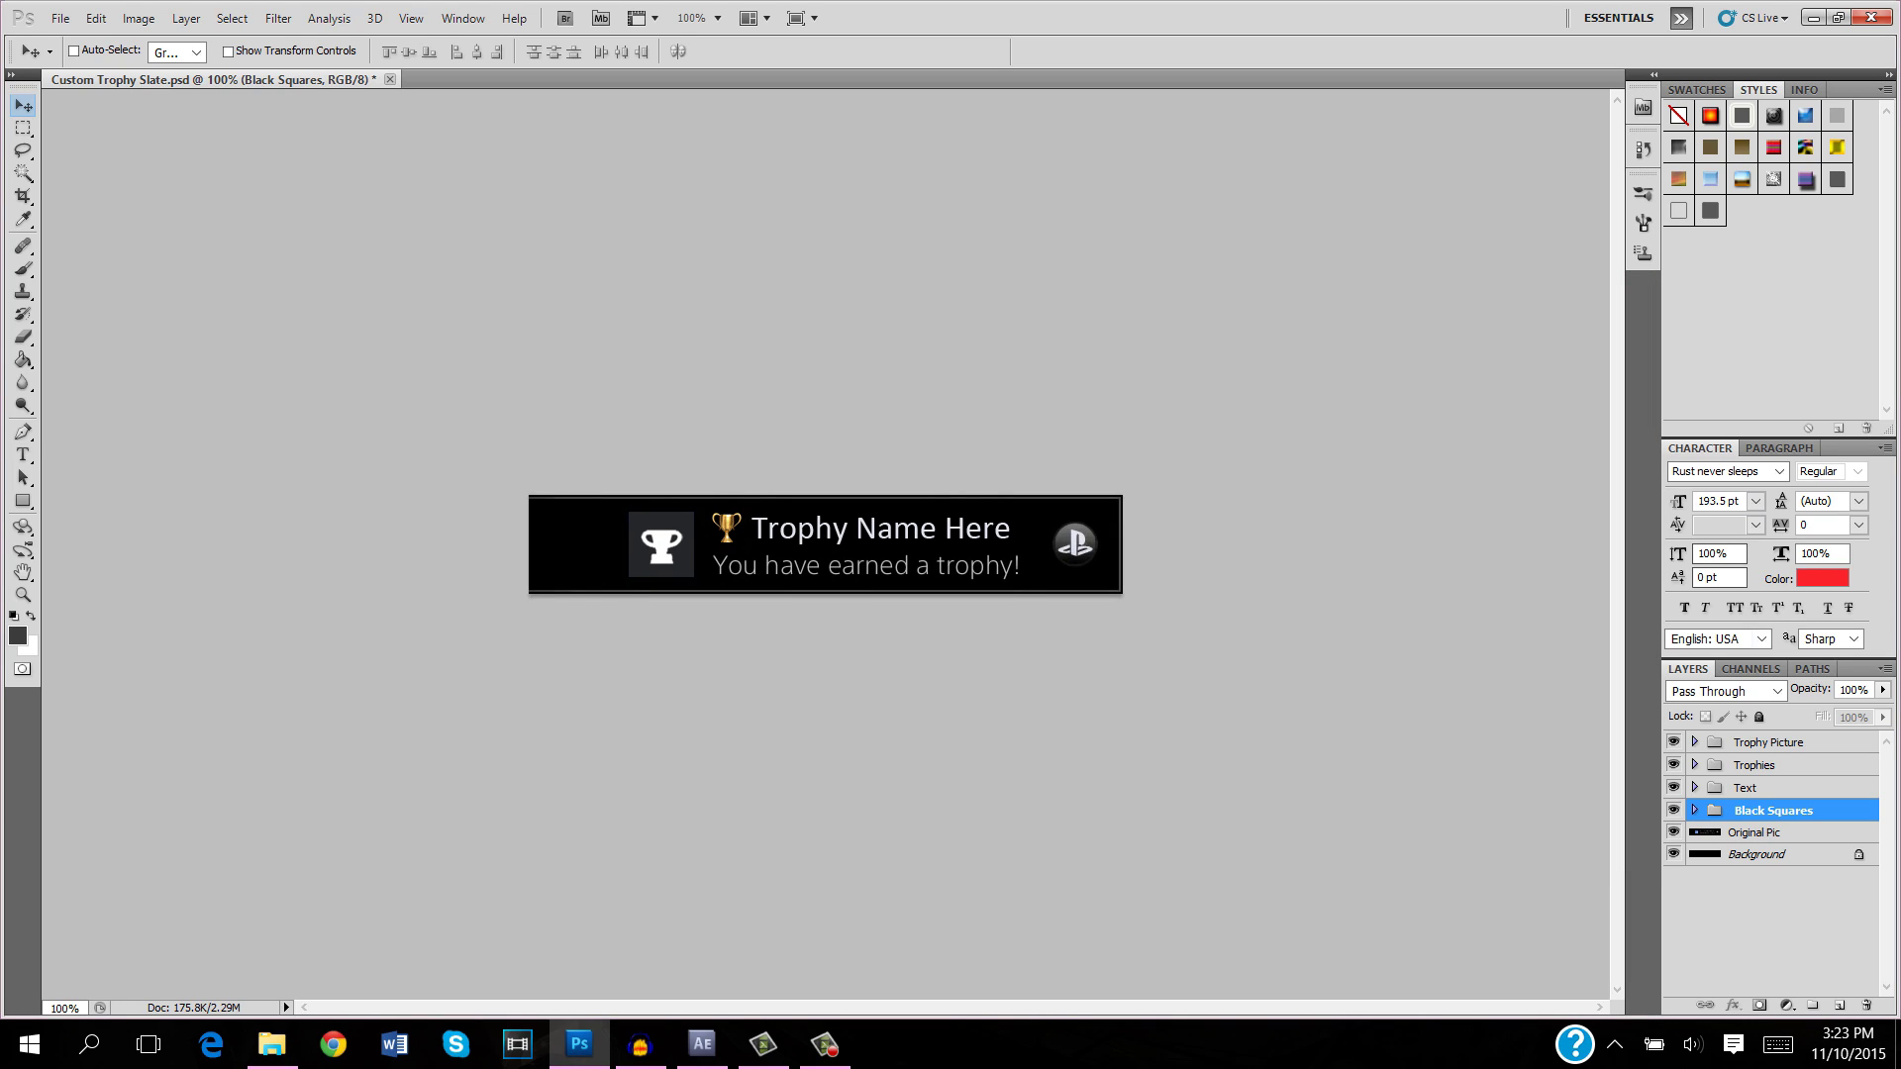